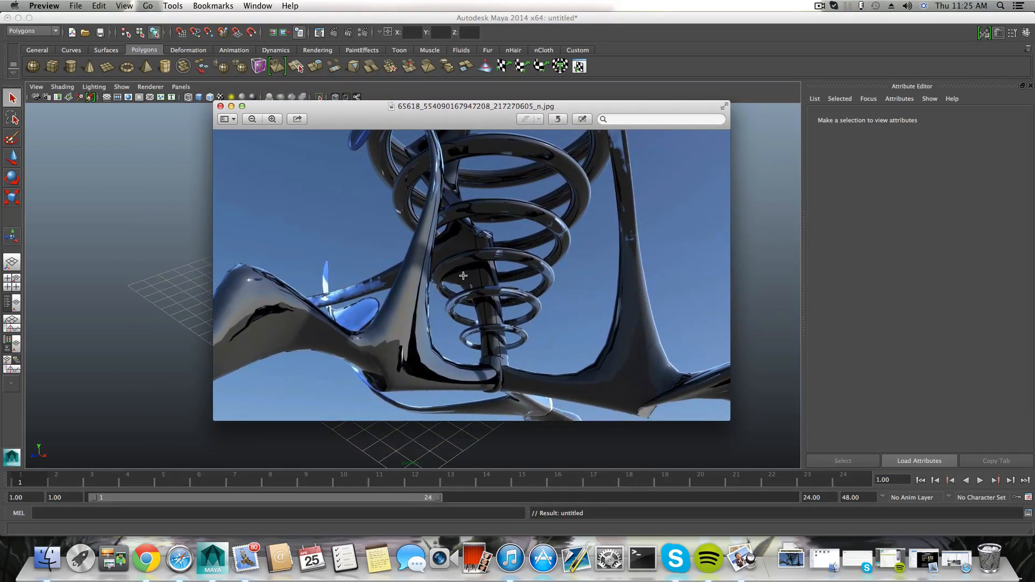
- Minimize the sculpture reference photo and turn on Smooth Wireframe shading in the perspective view
click(232, 106)
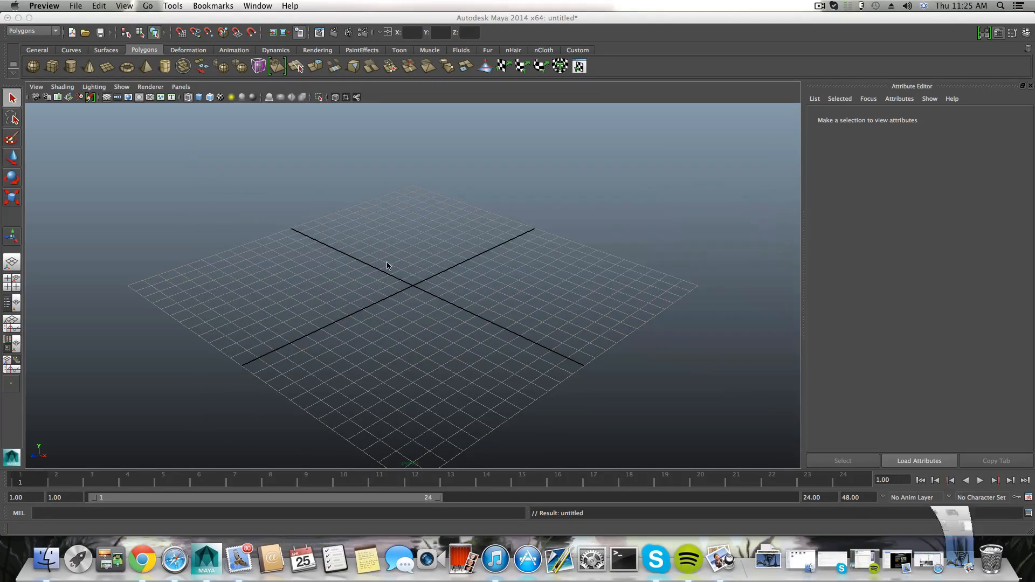
click(63, 87)
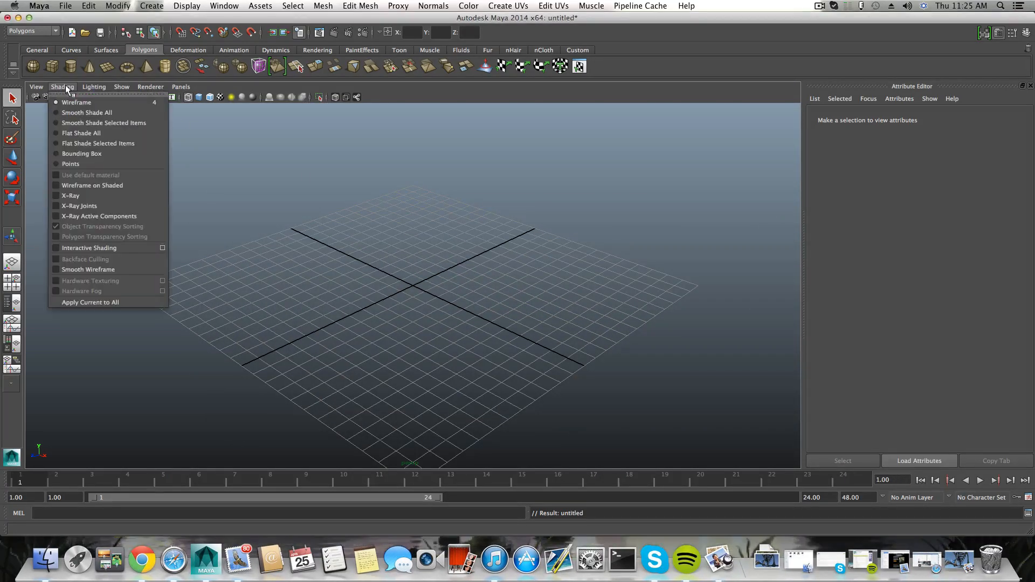
click(89, 270)
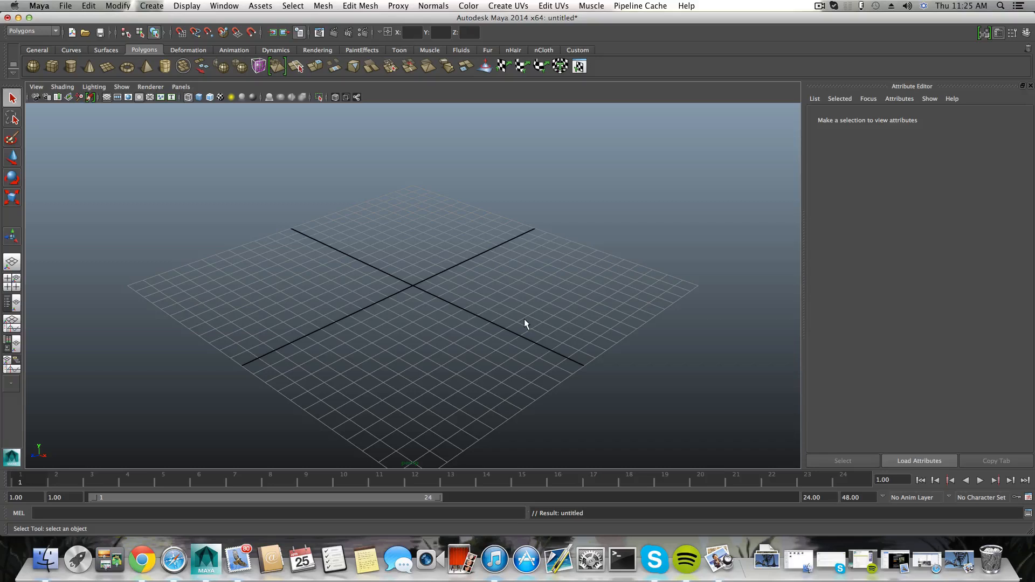
- Create a polygon cube at the centre of the grid and display it smooth shaded
alt+drag(524, 318, 450, 331)
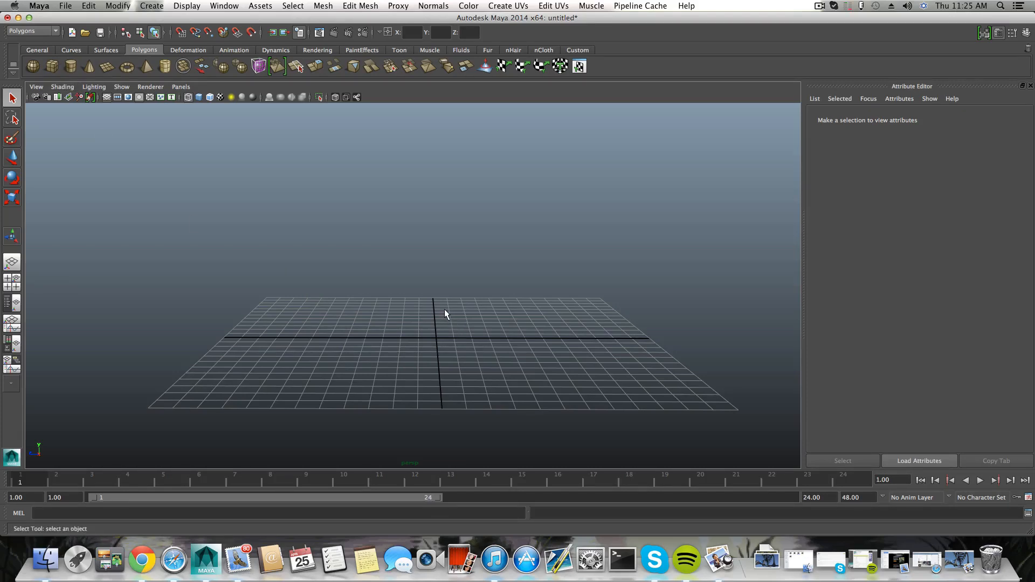
alt+middle_drag(425, 320, 422, 335)
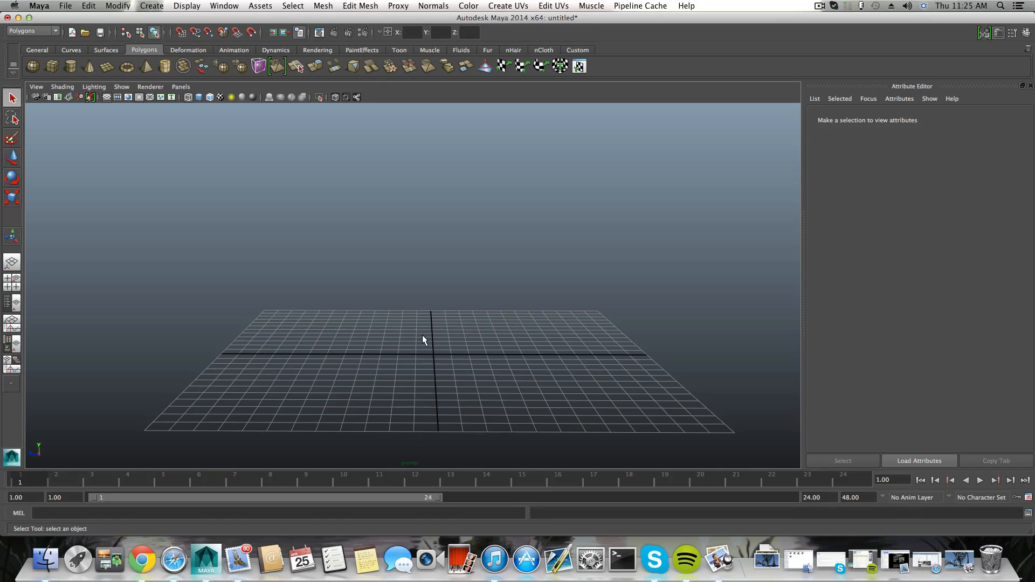
click(52, 68)
scroll(426, 356, up, 2)
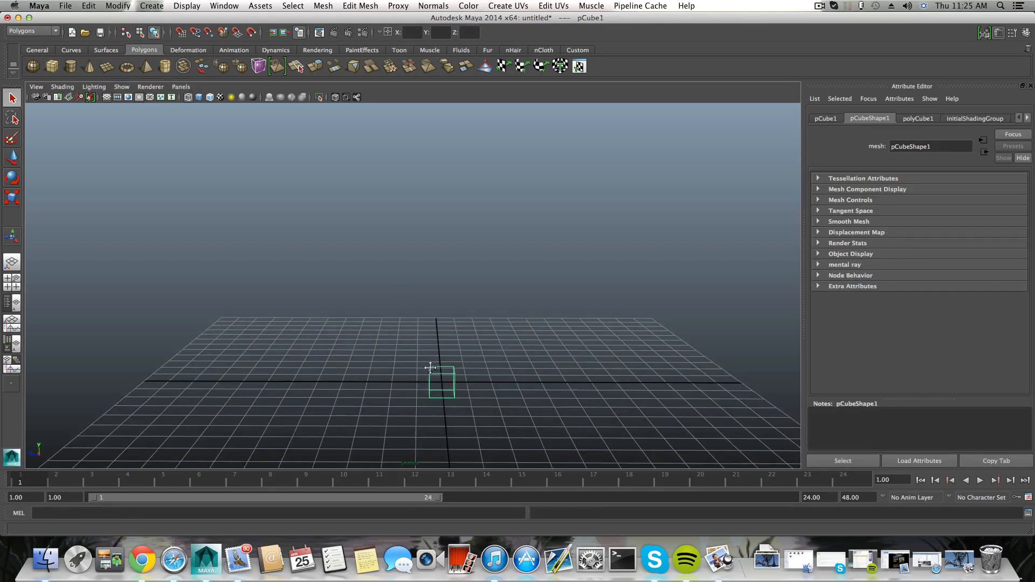
alt+middle_drag(430, 368, 421, 311)
alt+right_drag(421, 311, 508, 335)
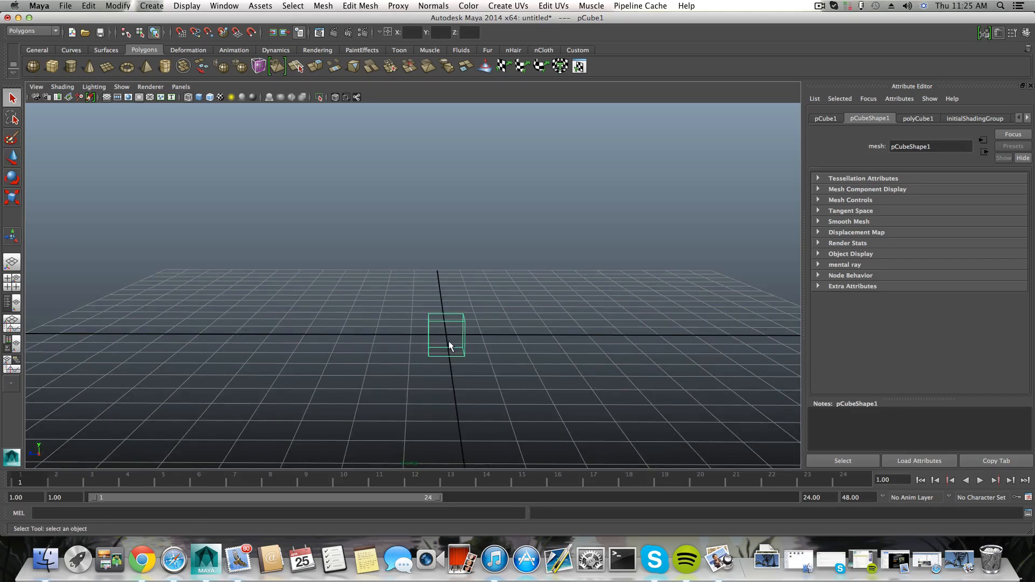
key(5)
- Extrude one side face of the cube outward about 2.9 cm along the Z axis
mouse_move(452, 323)
alt+mouse_down()
mouse_move(483, 335)
mouse_move(464, 335)
mouse_move(490, 313)
mouse_move(457, 318)
alt+mouse_up()
right_drag(454, 315, 449, 340)
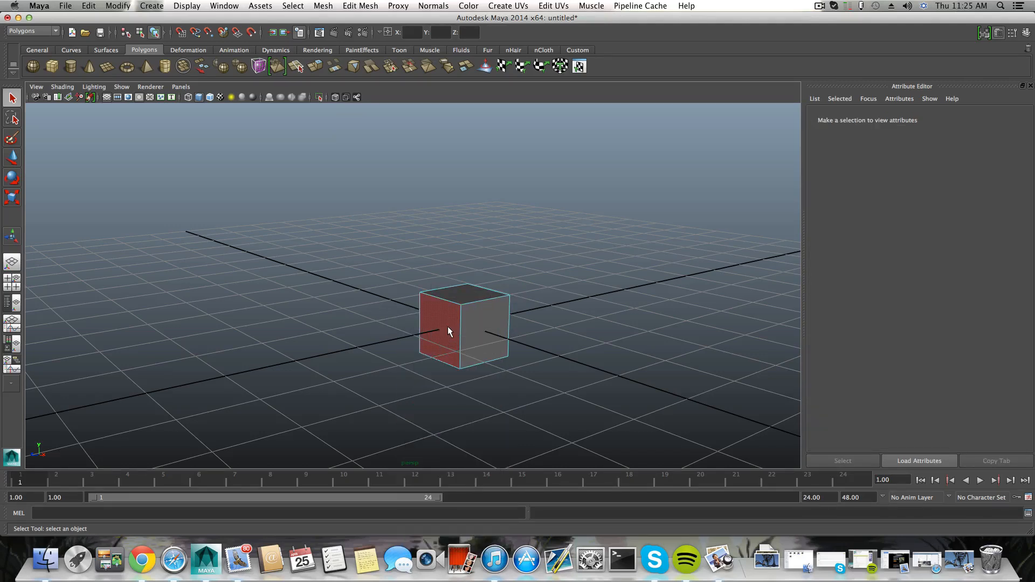
click(448, 325)
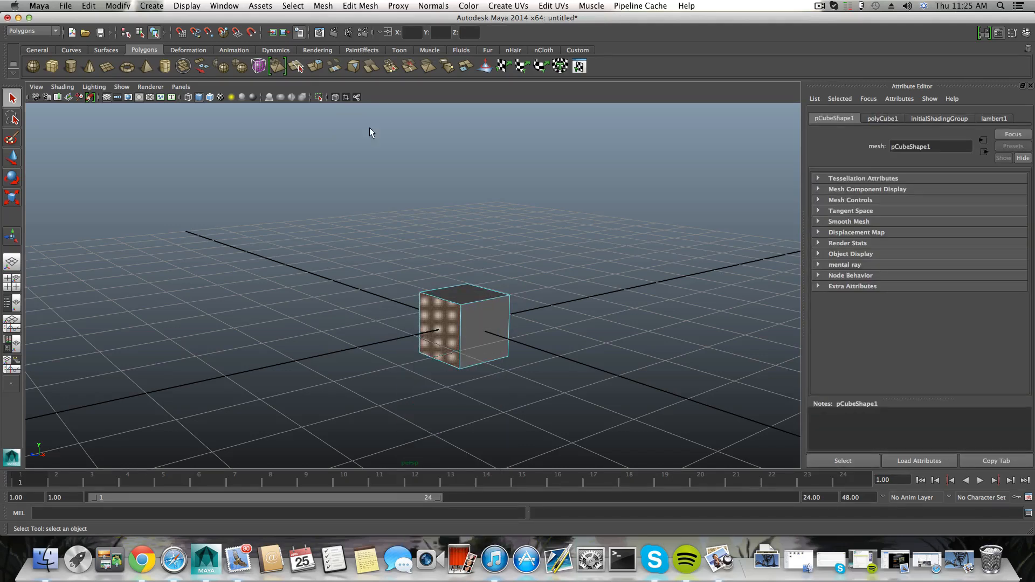
click(316, 67)
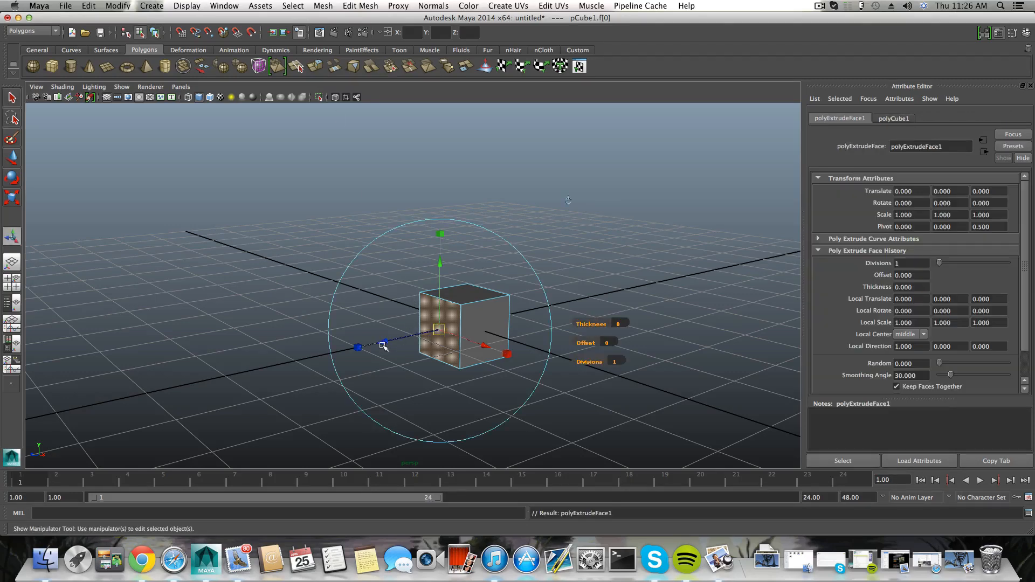
drag(379, 341, 204, 382)
scroll(248, 370, down, 5)
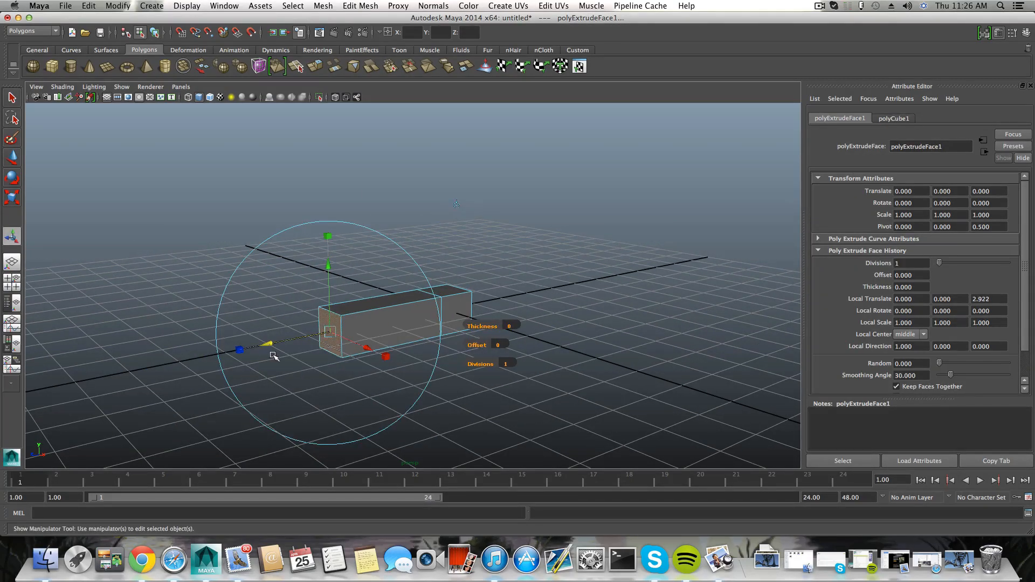
- Extrude the bar's end face again by about 2 cm to add a second segment
key(ctrl+e)
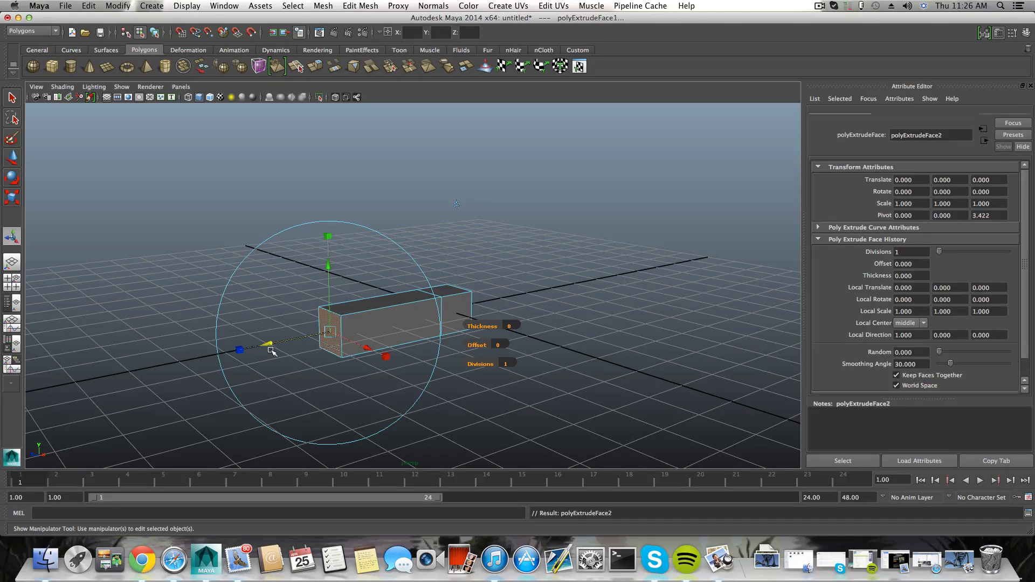
drag(272, 353, 182, 370)
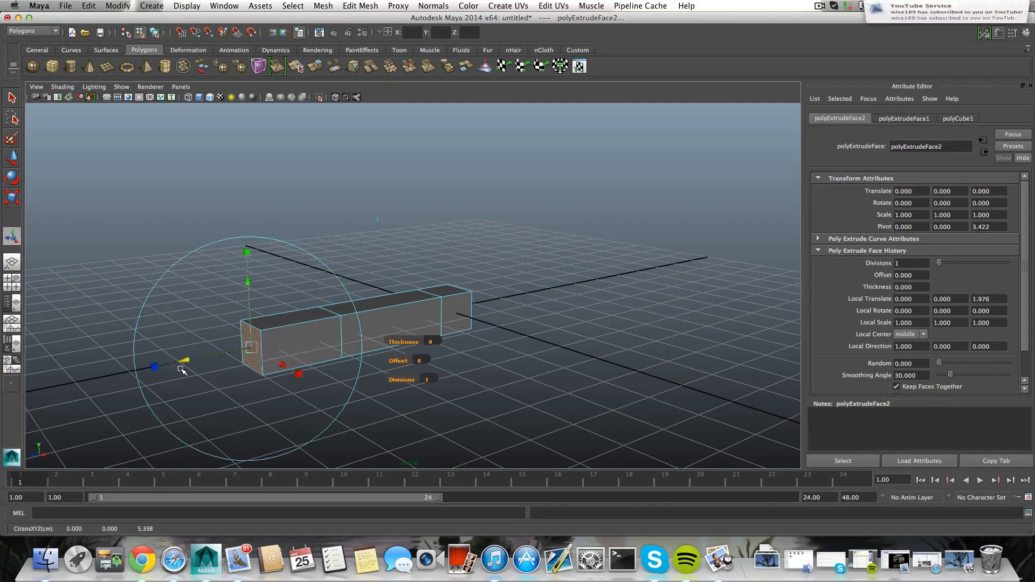
alt+drag(259, 378, 303, 349)
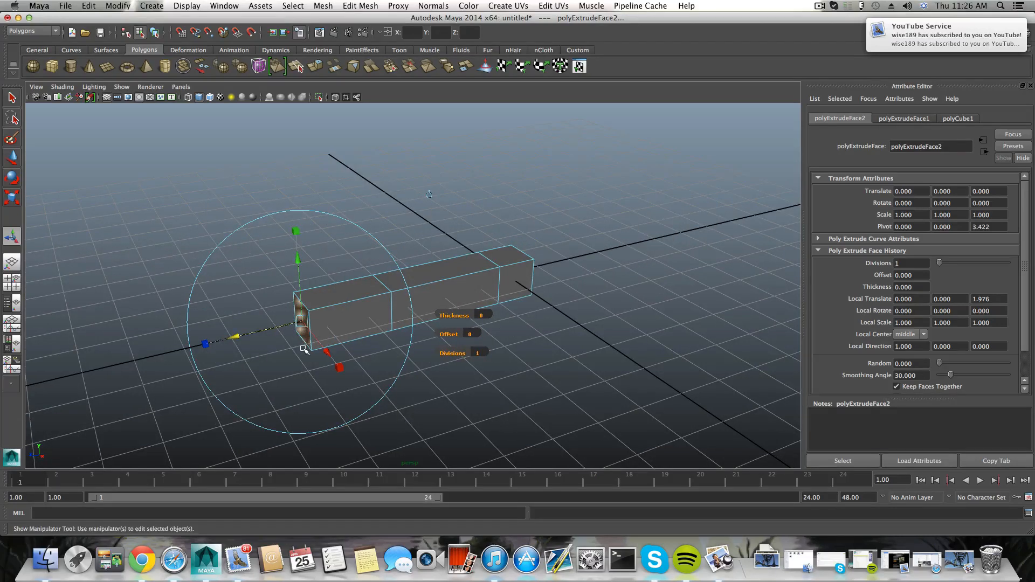
- Extrude a third segment about 2 cm long, raise its end face about 1.1 cm and rotate the face to tilt upward
key(ctrl+e)
drag(238, 338, 155, 348)
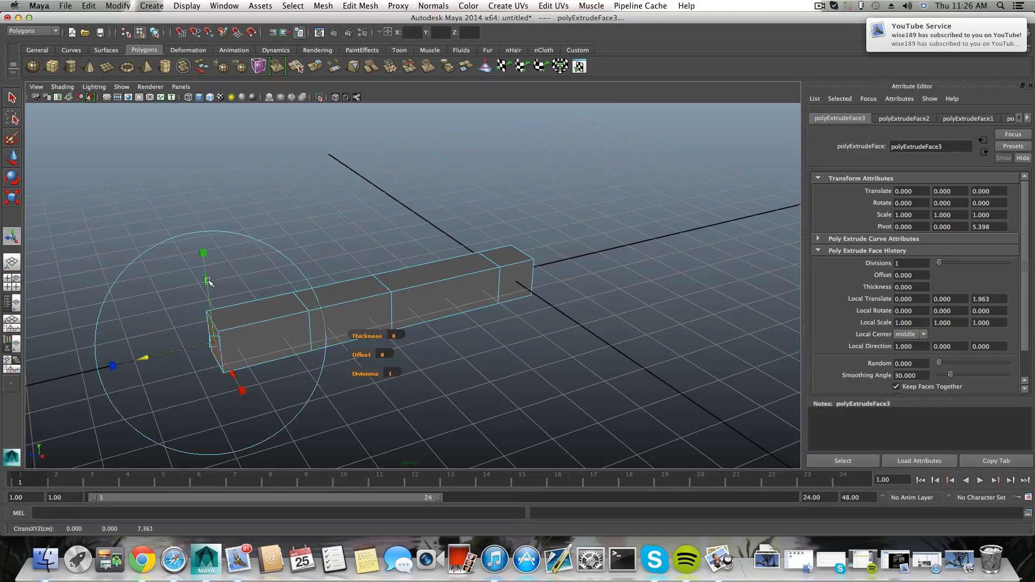
drag(207, 280, 203, 230)
key(e)
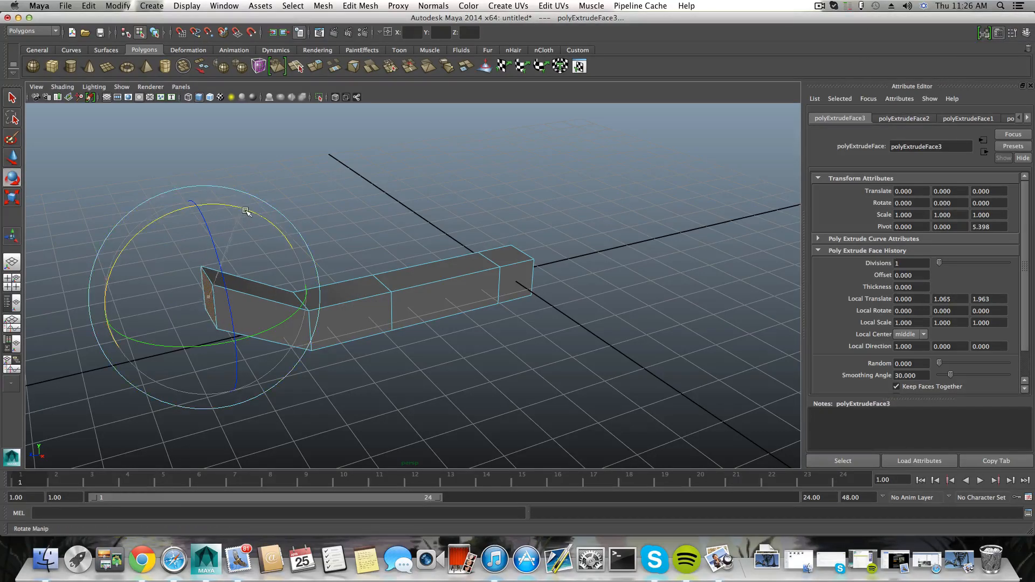
drag(243, 210, 300, 291)
- Extrude the tilted end face about 2.4 cm, then move it up and outward to about Y 5.2, Z 9.5
key(ctrl+e)
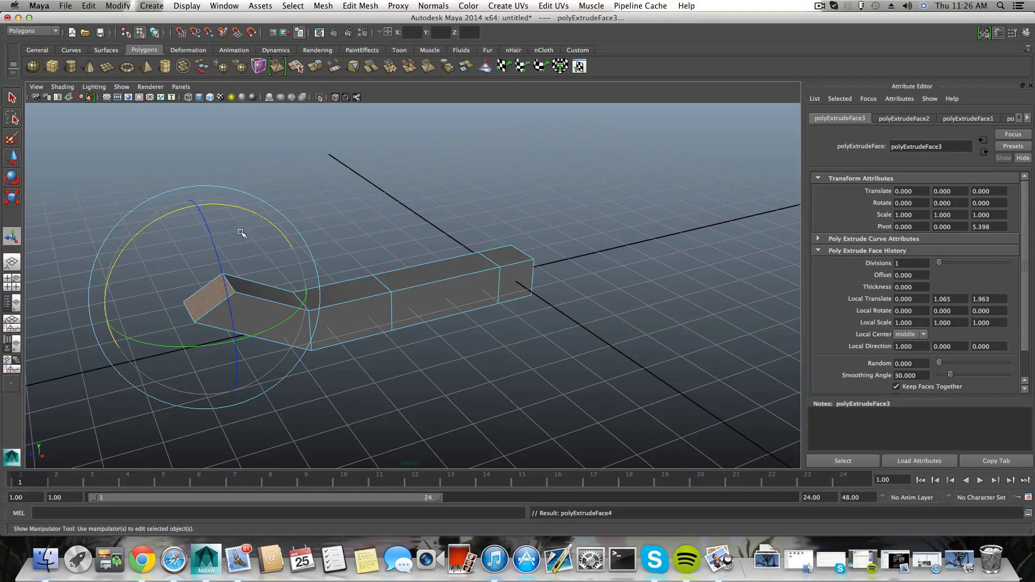
drag(169, 244, 111, 134)
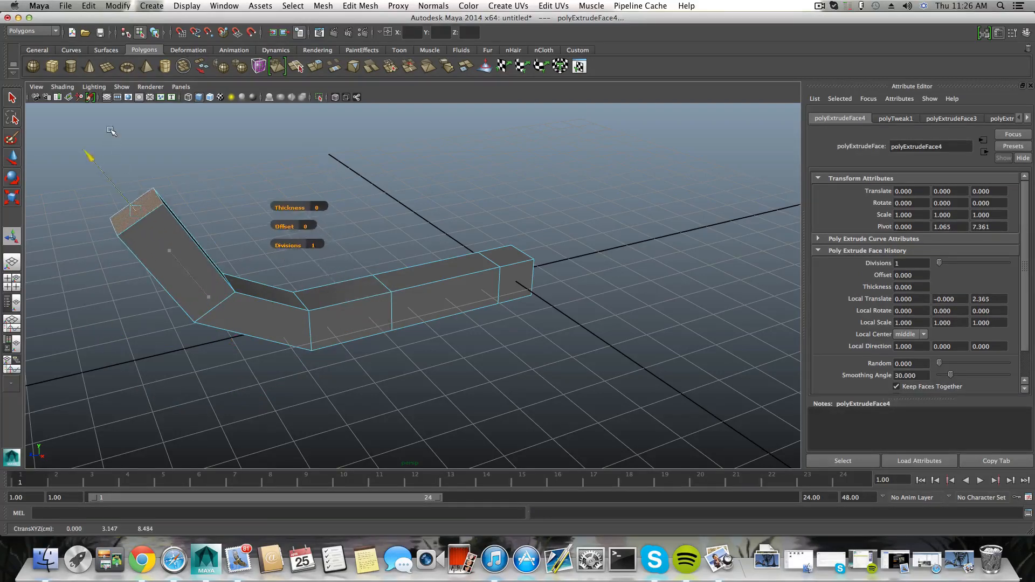
alt+middle_drag(228, 279, 319, 405)
alt+drag(319, 405, 248, 347)
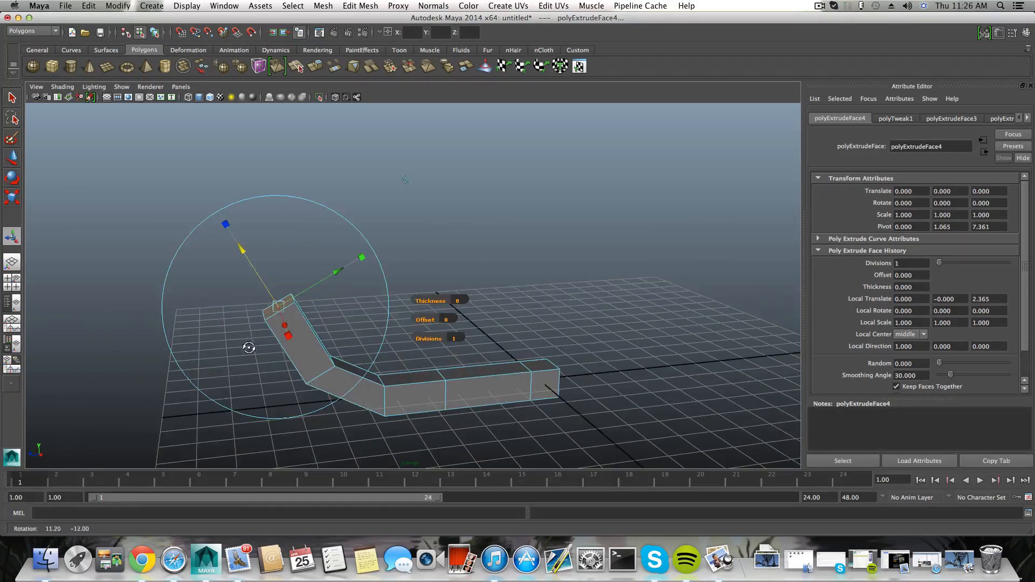
click(12, 157)
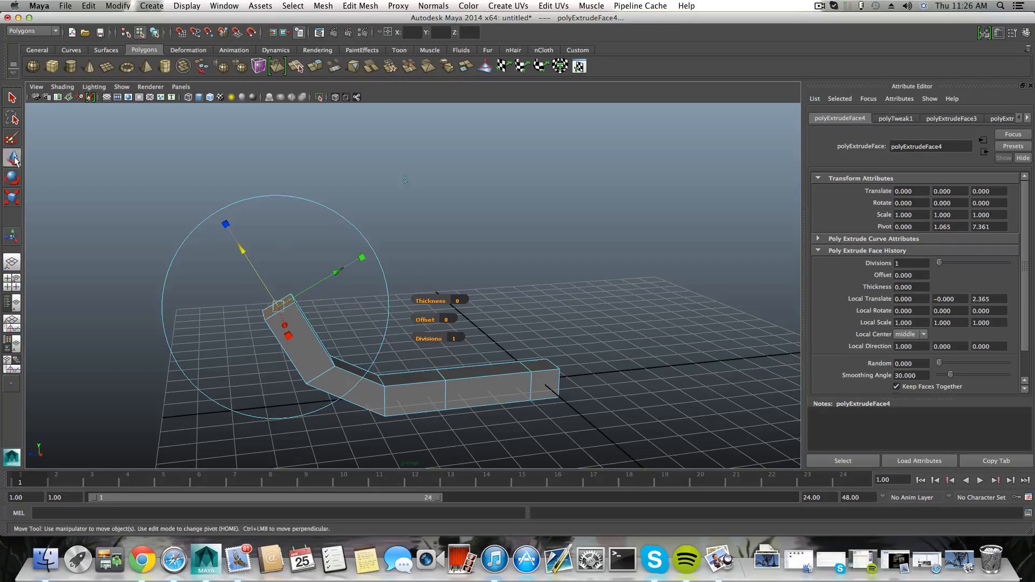
drag(275, 244, 272, 175)
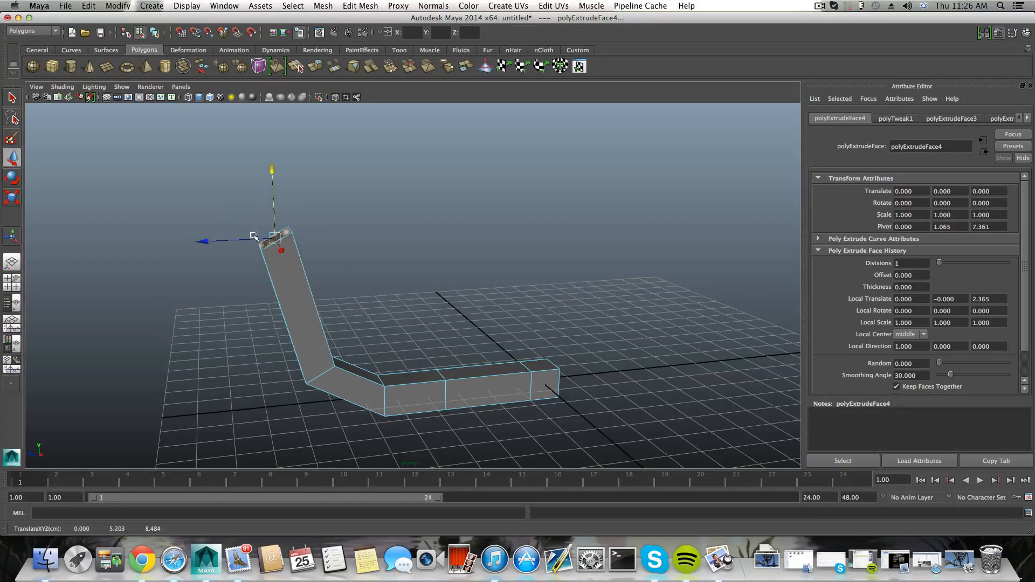
drag(204, 243, 167, 241)
- Extrude the arm's upper end about 2.3 cm and scale the end face down to a tapered tip
key(ctrl+e)
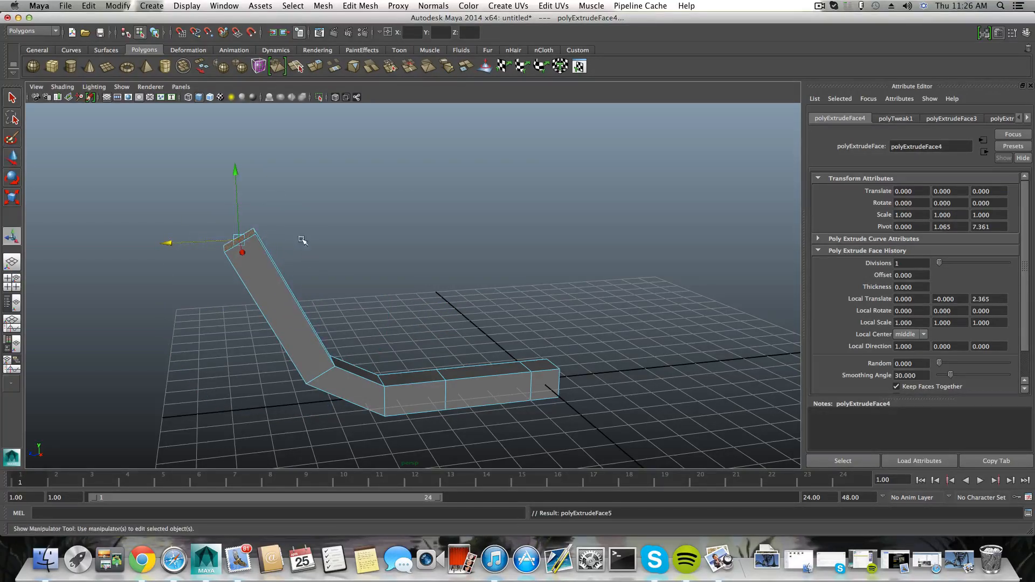
drag(202, 182, 156, 108)
alt+drag(204, 193, 197, 236)
click(13, 200)
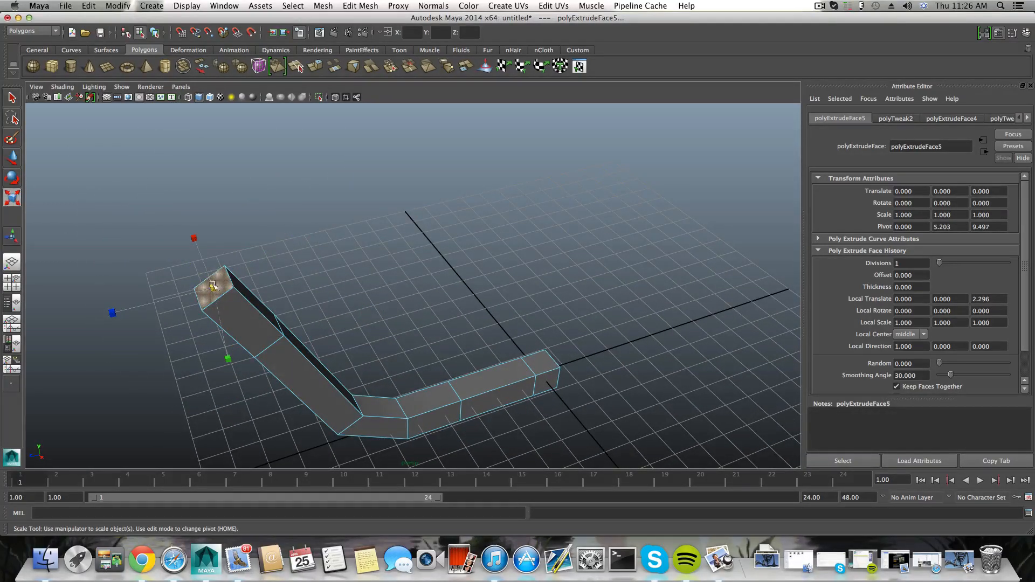
drag(213, 286, 196, 293)
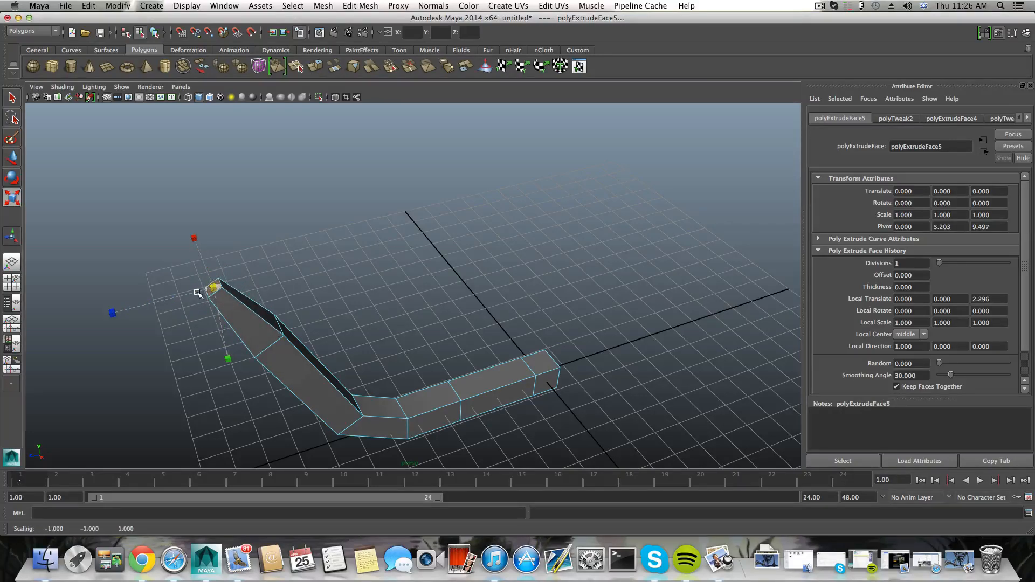
key(e)
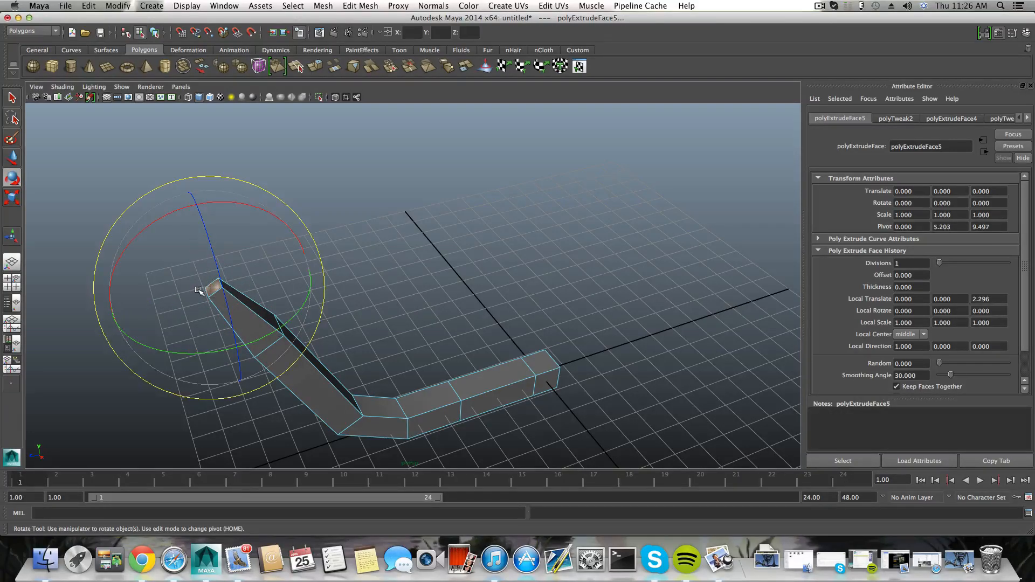
key(r)
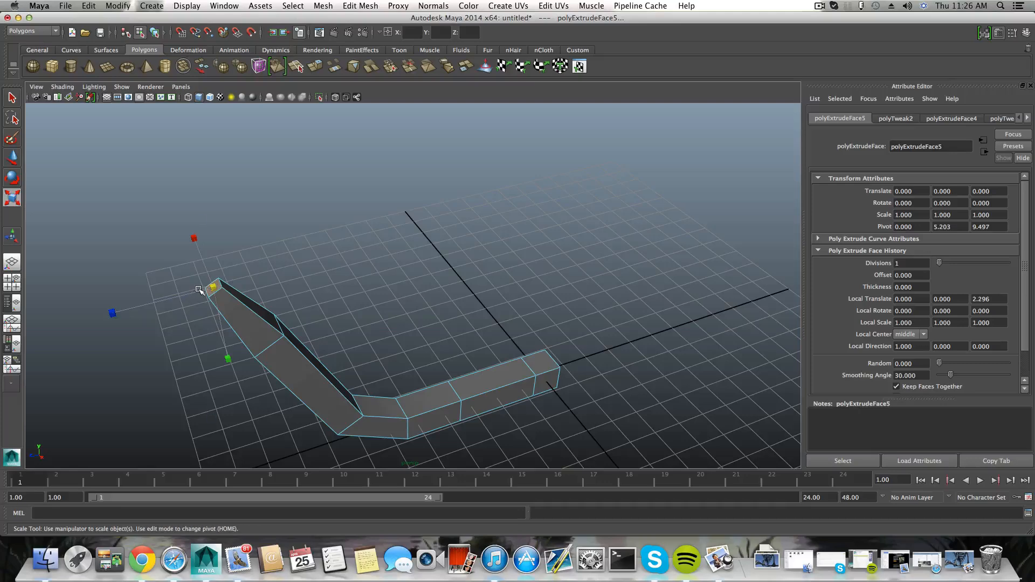
- Select the original cube's side face along the X axis and extrude it about 3.2 cm to start a second arm
alt+drag(451, 344, 346, 326)
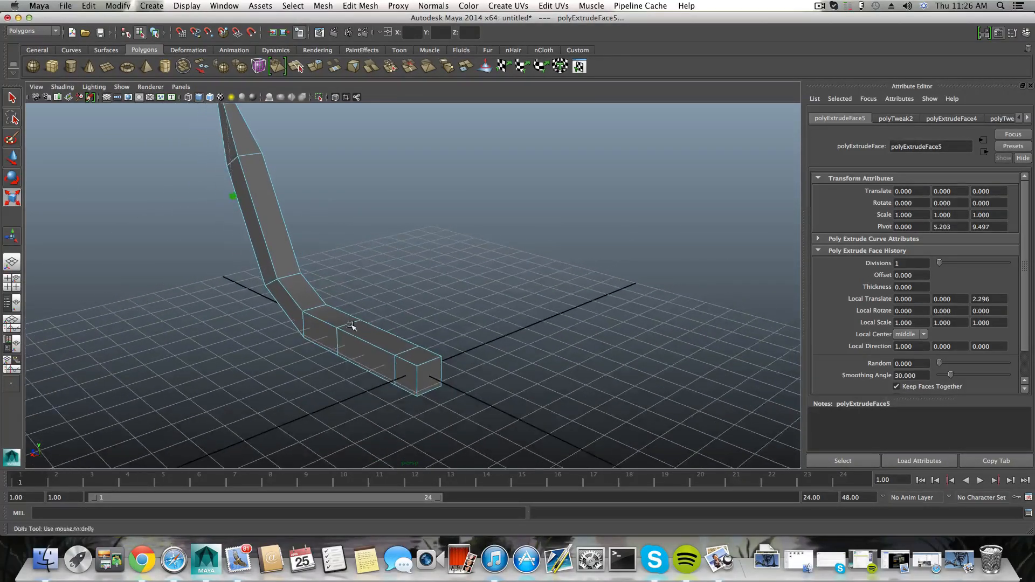
right_click(332, 326)
right_drag(332, 326, 333, 352)
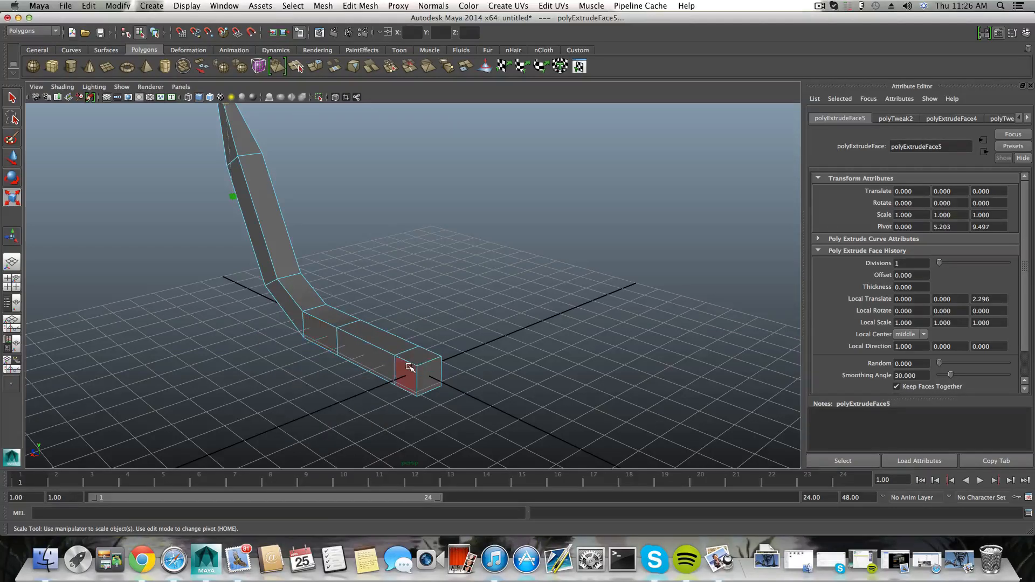
click(409, 367)
alt+drag(409, 368, 398, 369)
alt+middle_drag(397, 369, 425, 366)
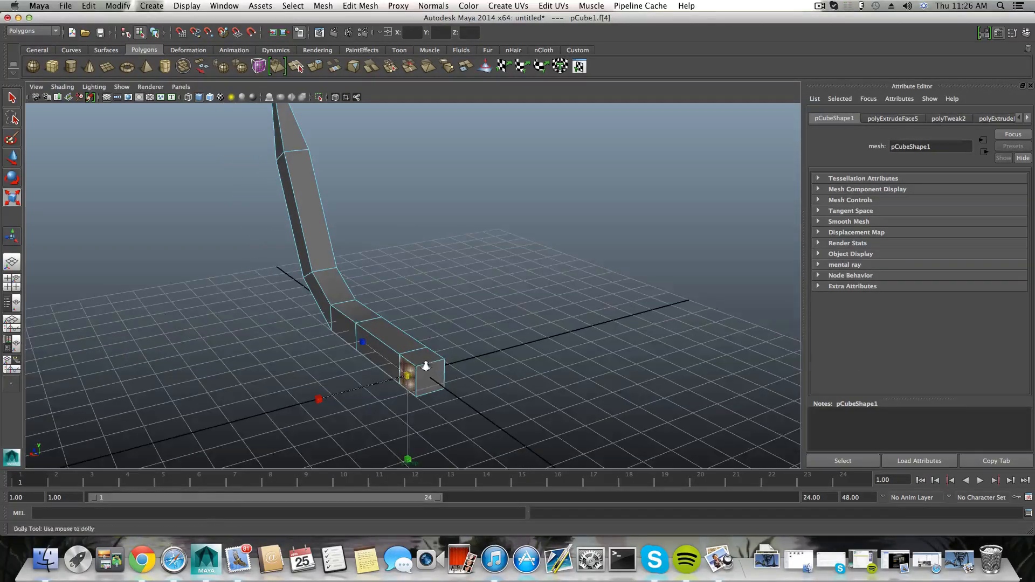
mouse_move(425, 367)
alt+right_down()
mouse_move(411, 362)
mouse_move(427, 346)
alt+right_up()
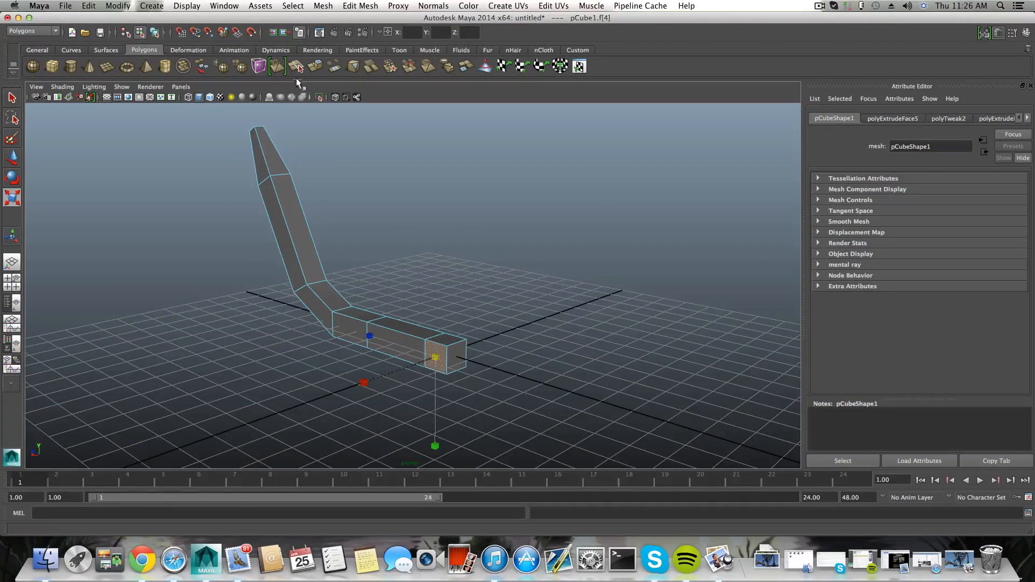
click(320, 69)
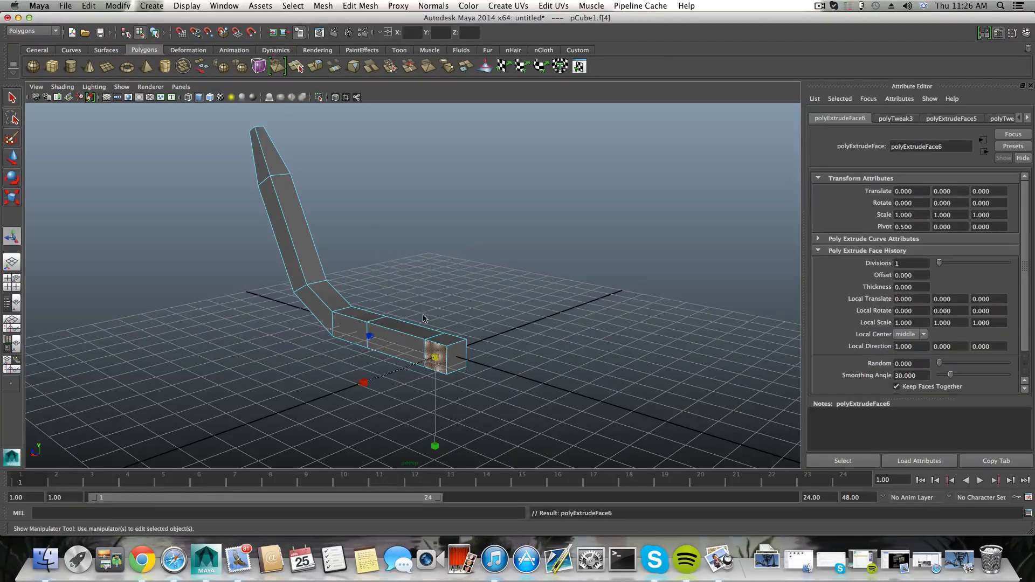
alt+drag(411, 296, 295, 410)
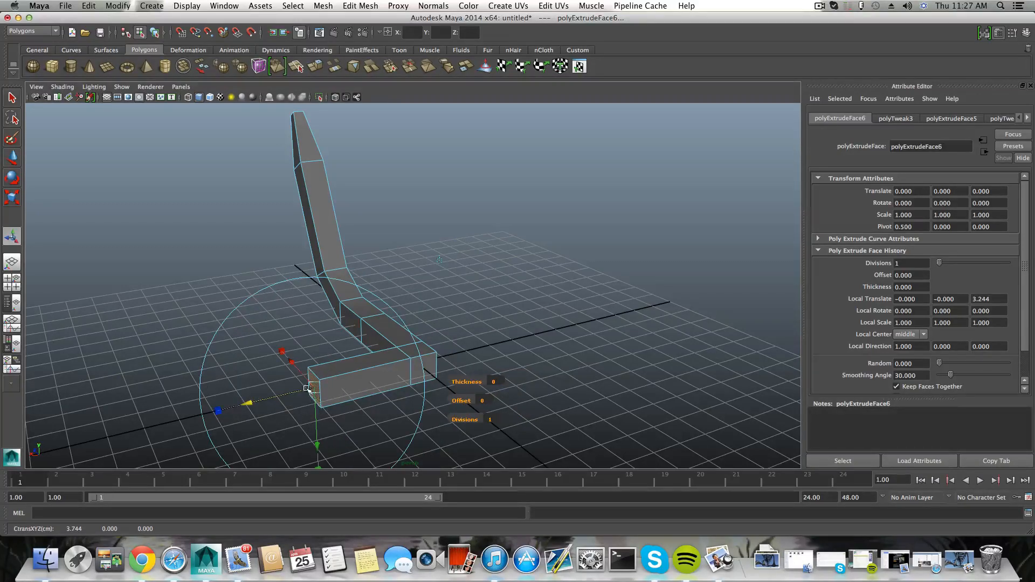
- Extrude the second arm's end face about 2.4 cm further and raise it about 1.7 cm
key(ctrl+e)
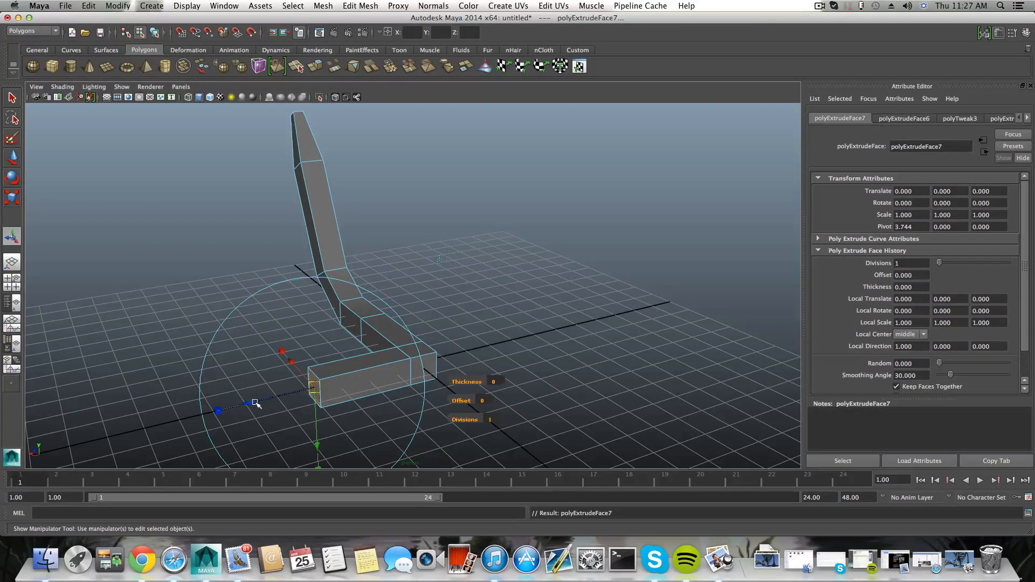
drag(251, 403, 173, 418)
scroll(287, 413, down, 2)
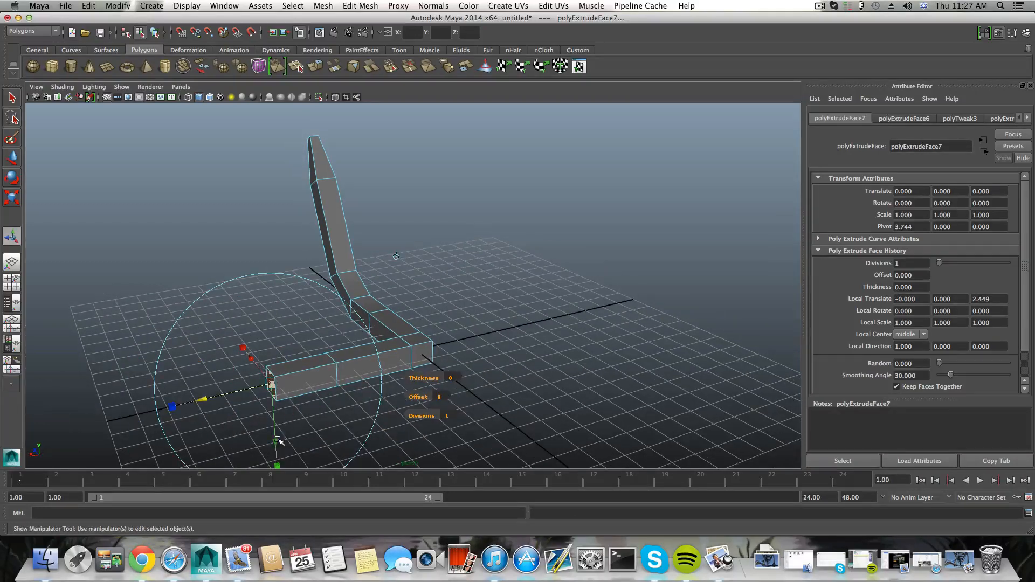
drag(277, 439, 233, 360)
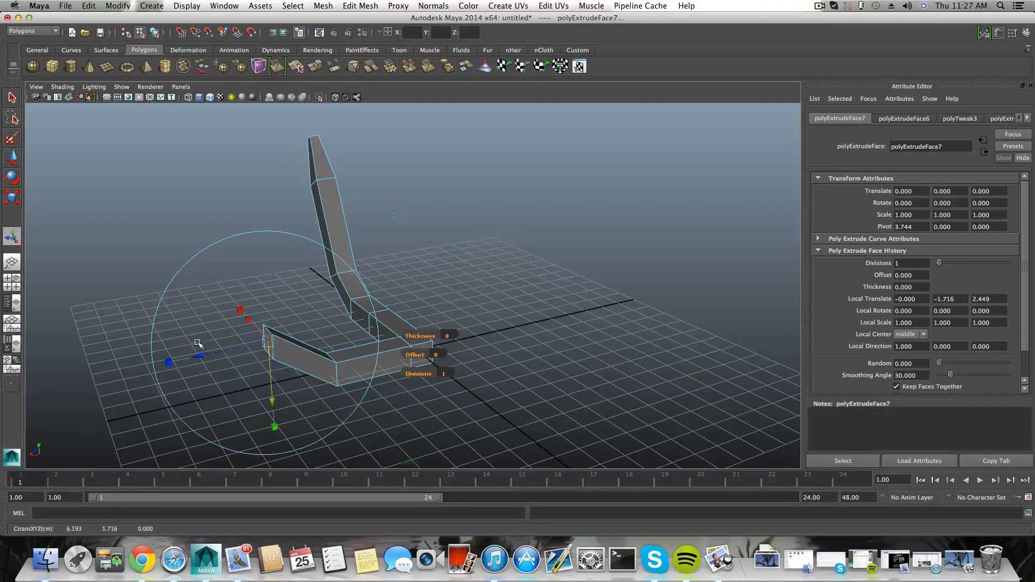
- Tilt the second arm's end face and extrude it outward to about X 11.6, Y 3.9
key(e)
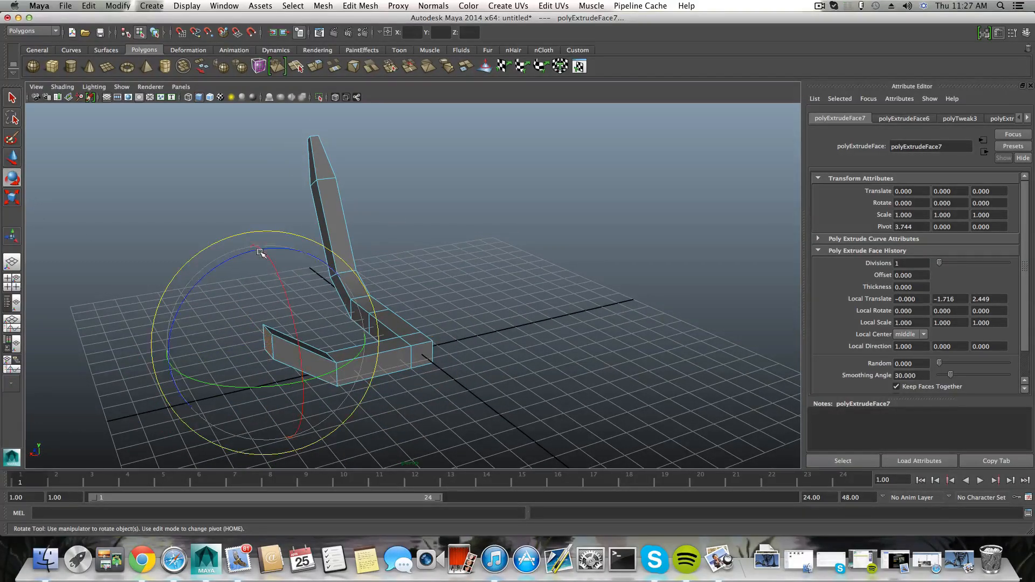
drag(258, 251, 323, 271)
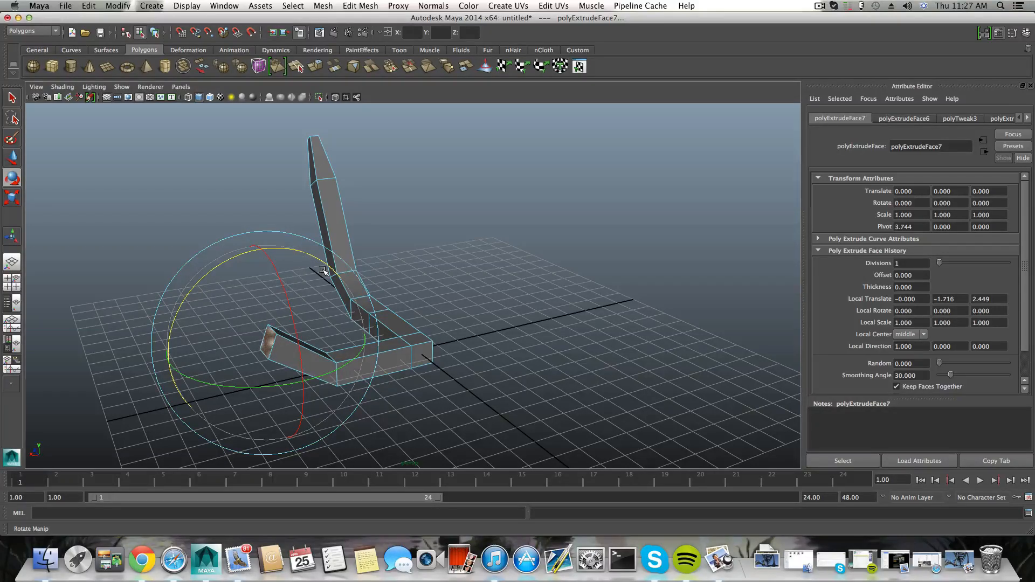
key(ctrl+e)
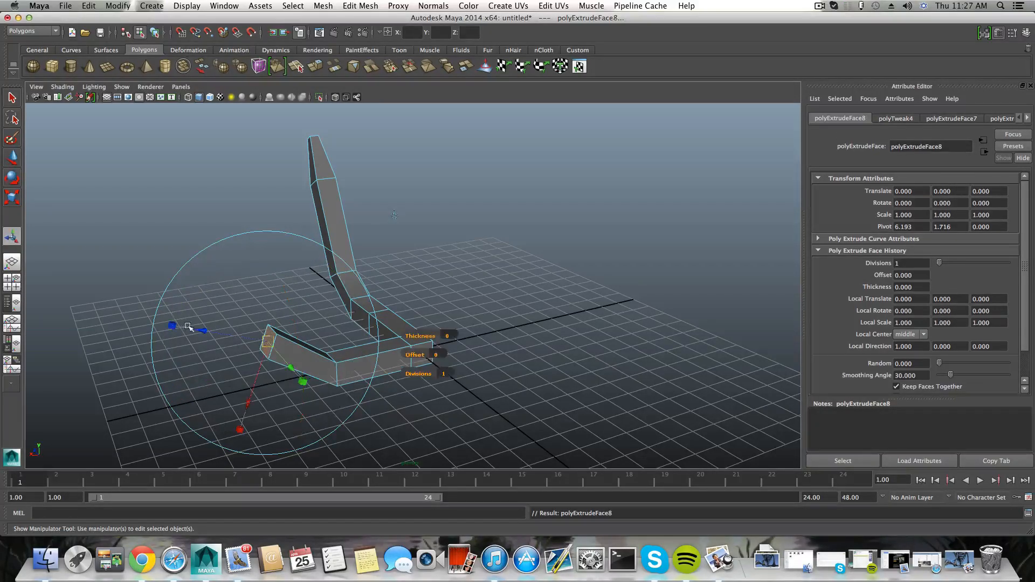
drag(202, 331, 20, 306)
- Scale the second arm's end face down and extrude a final segment about 2.2 cm long
click(16, 199)
alt+middle_drag(239, 255, 300, 246)
mouse_move(175, 306)
mouse_down()
mouse_move(234, 323)
mouse_move(194, 325)
mouse_move(216, 305)
mouse_move(164, 311)
mouse_move(178, 321)
mouse_up()
key(ctrl+e)
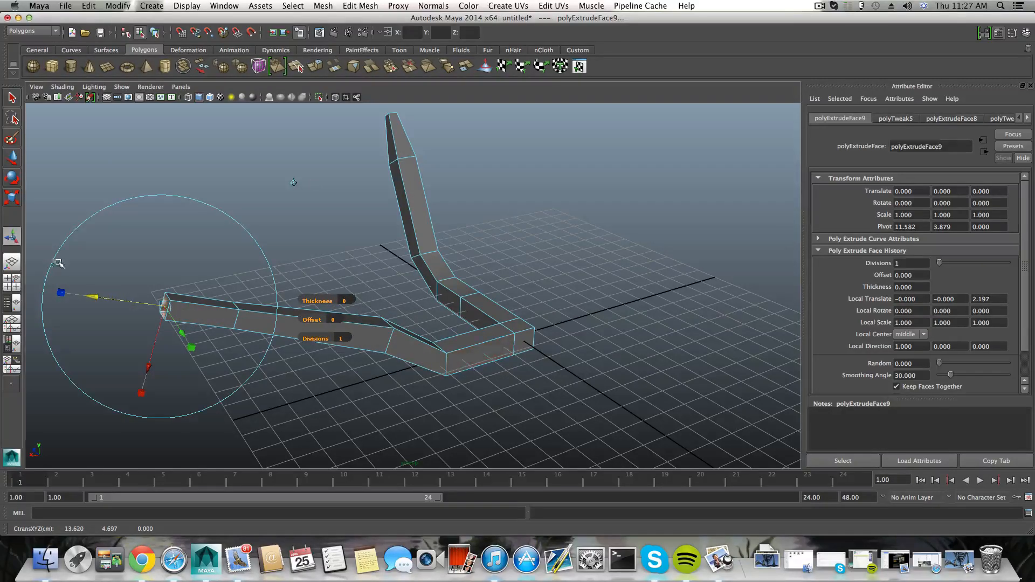
- Extrude the original cube's top face about 4.7 cm upward and shift it about 2.7 cm along negative X to start a third arm
click(554, 370)
alt+drag(554, 370, 440, 384)
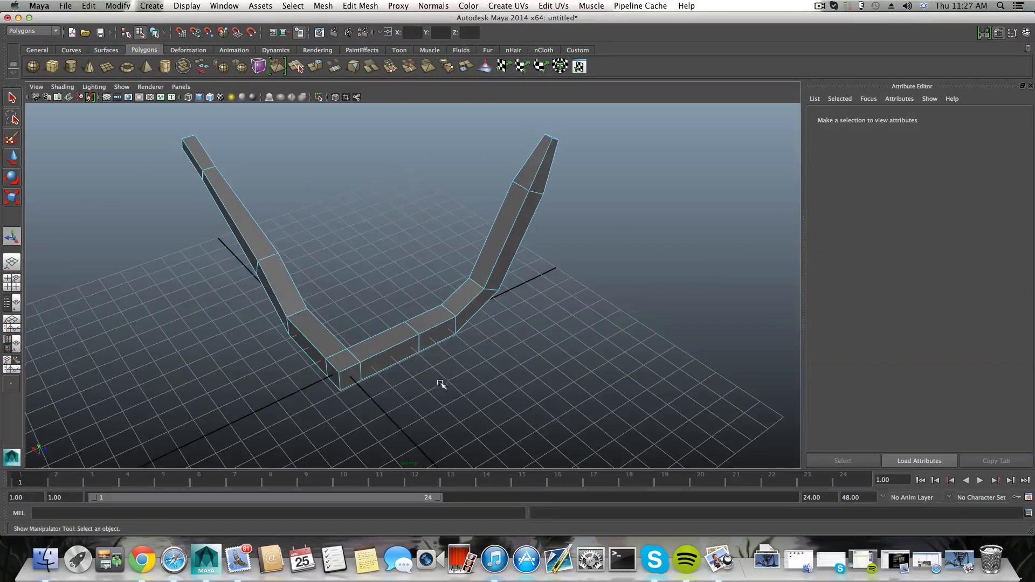
click(343, 361)
alt+drag(344, 371, 431, 372)
click(315, 66)
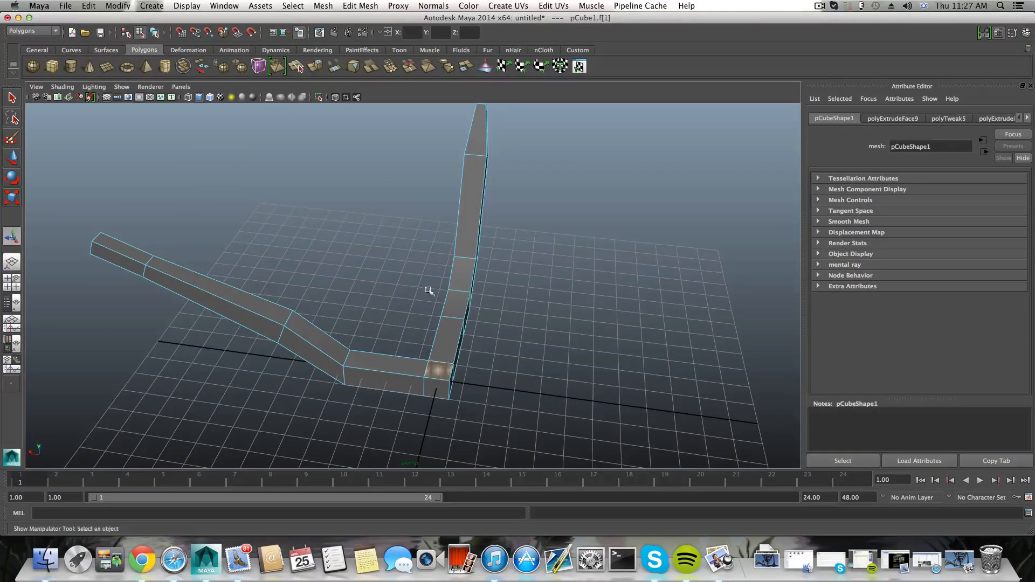
drag(441, 319, 278, 368)
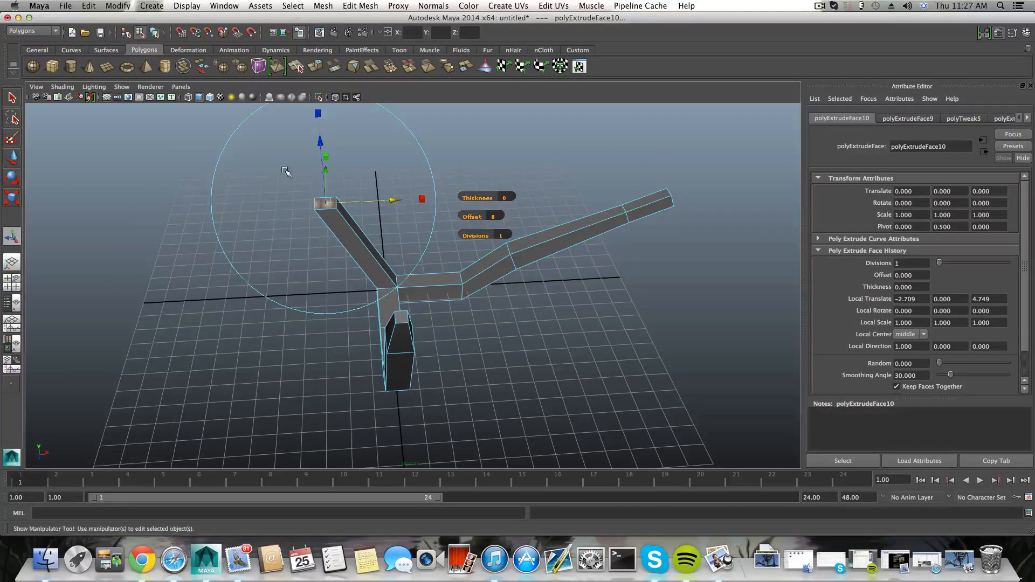
- Tilt the third arm's end face outward to prepare a bend
click(11, 177)
drag(335, 116, 211, 188)
key(super+z)
click(267, 128)
key(super+z)
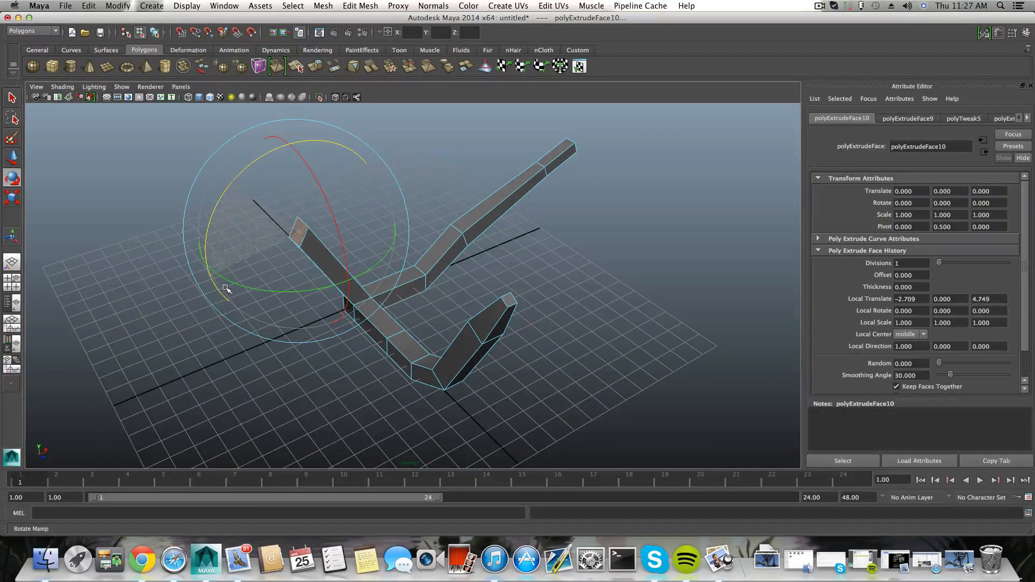
- Extrude the third arm's end face about 5.4 cm and scale it down slightly to taper the tip
click(296, 66)
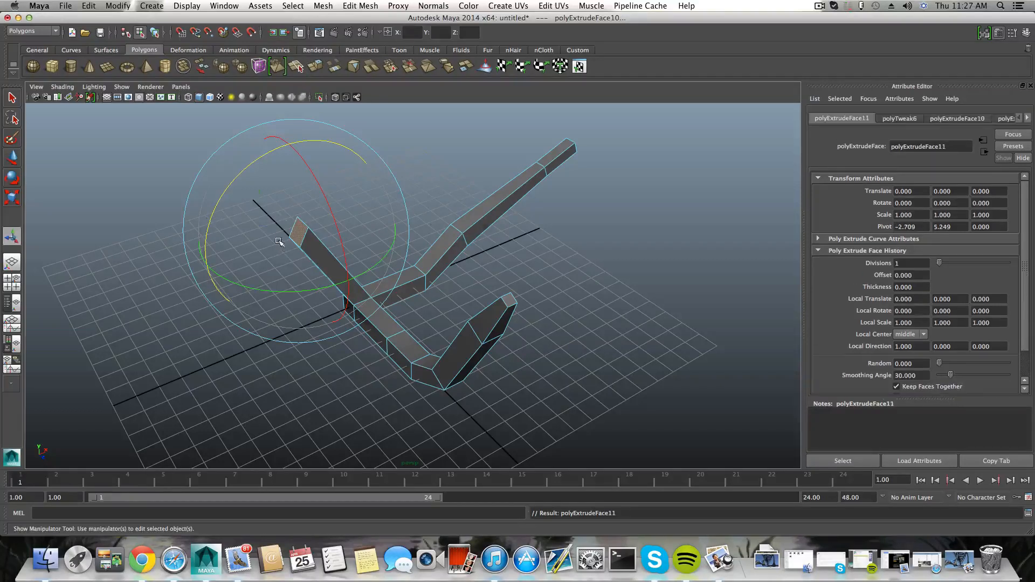
drag(238, 224, 110, 213)
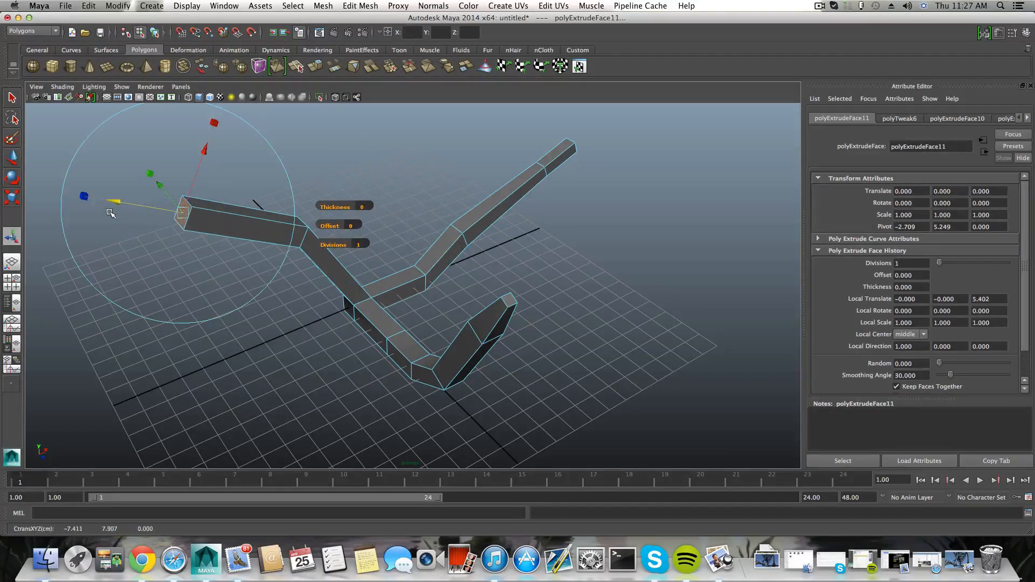
click(8, 200)
drag(180, 211, 182, 213)
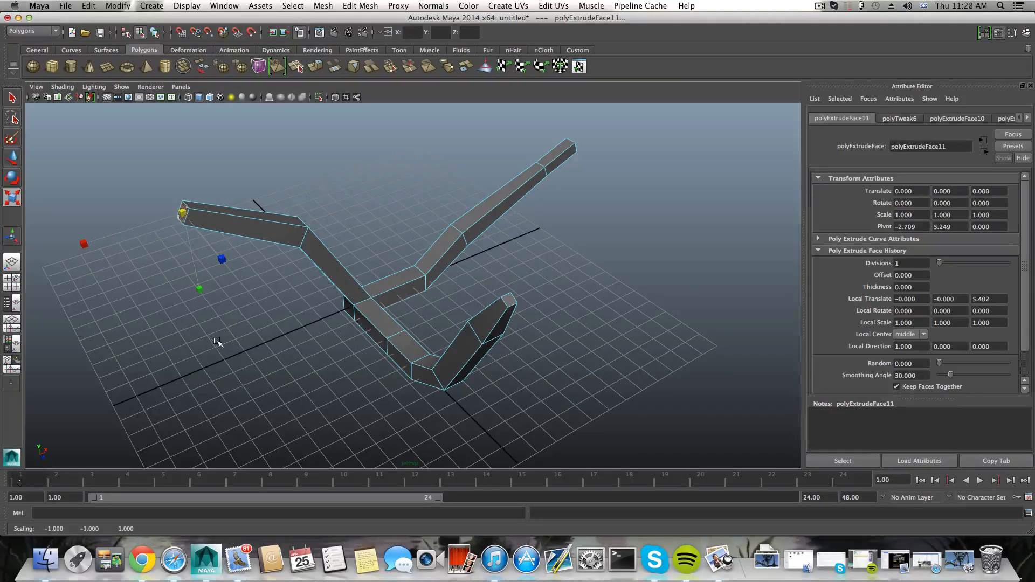
key(F8)
alt+drag(285, 324, 377, 334)
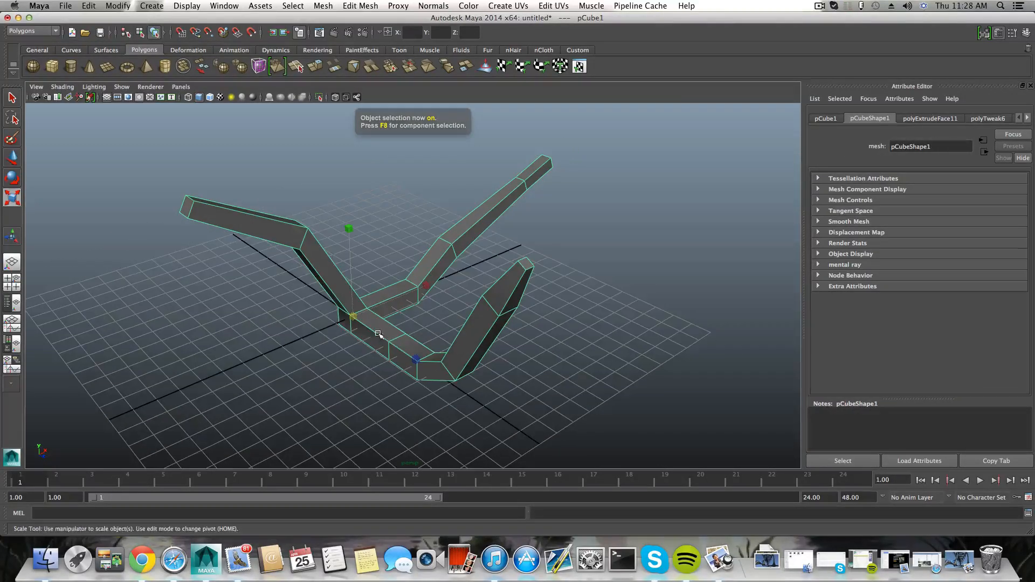
- Select the central cube's eight vertices and scale them up to thicken the junction of the arms
right_click(377, 328)
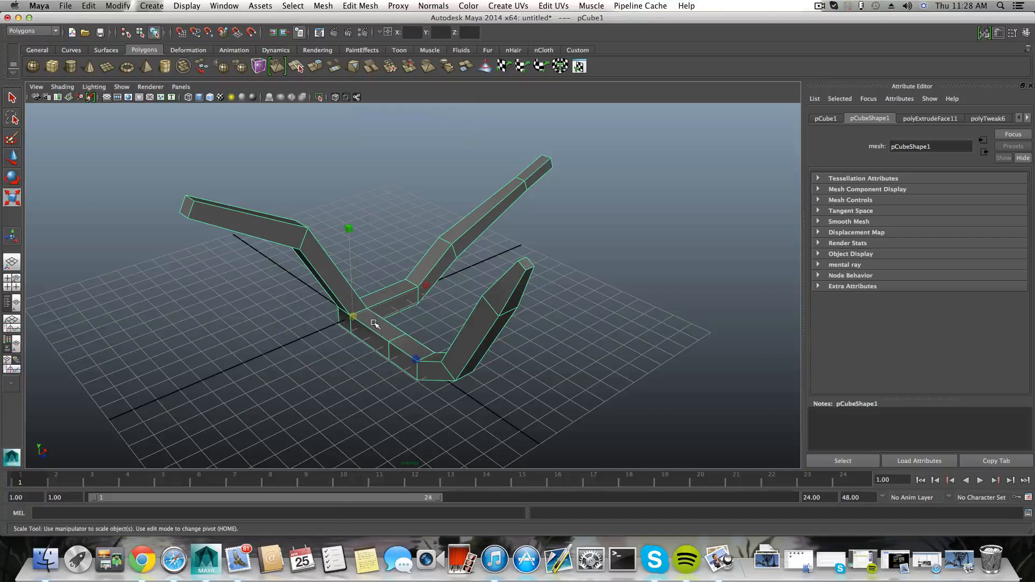
right_click(374, 324)
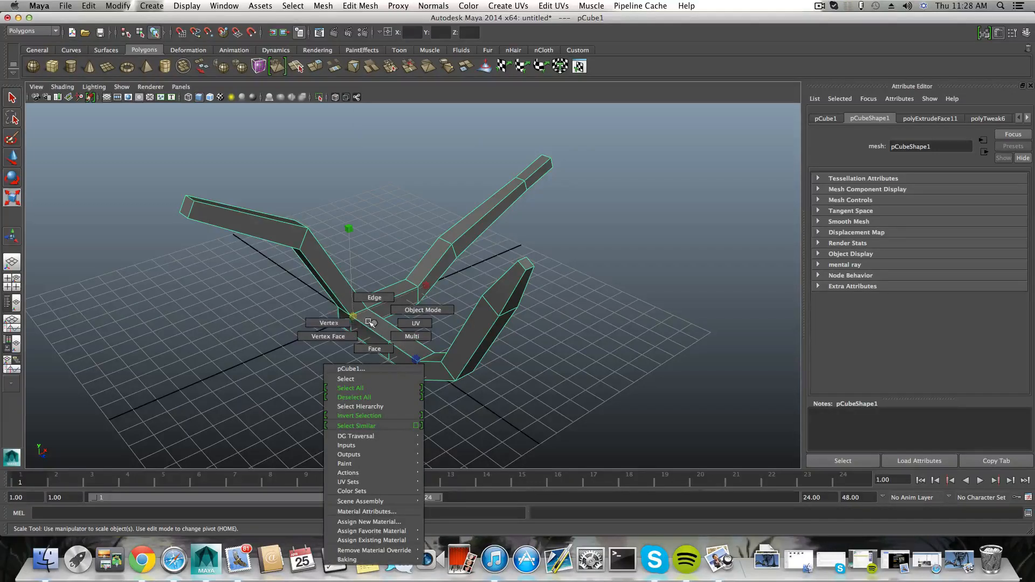
click(330, 323)
drag(372, 347, 365, 330)
alt+drag(352, 216, 453, 231)
drag(343, 318, 412, 294)
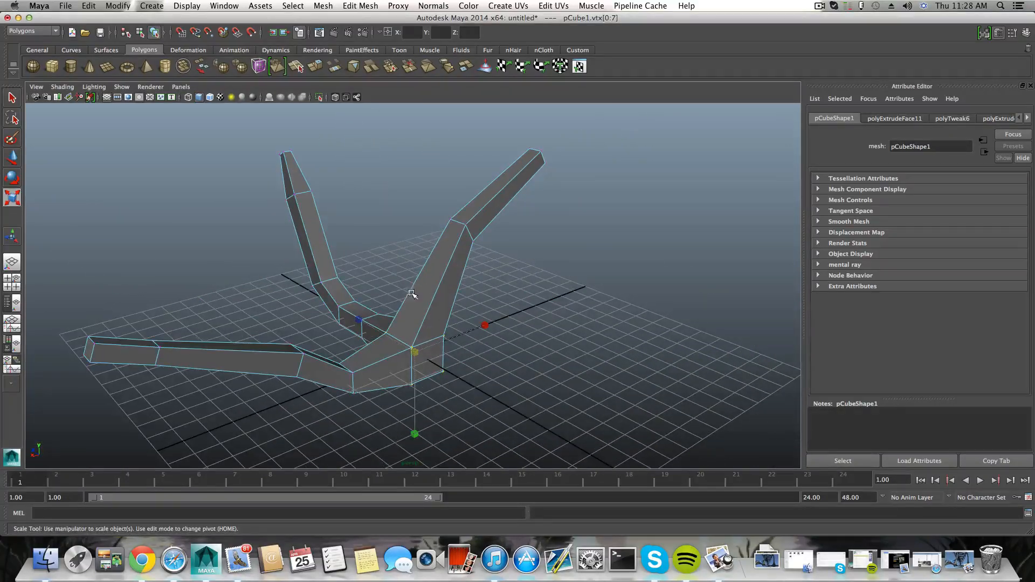
- Return to object selection and display the whole mesh with smooth mesh preview
alt+drag(345, 324, 345, 325)
key(F8)
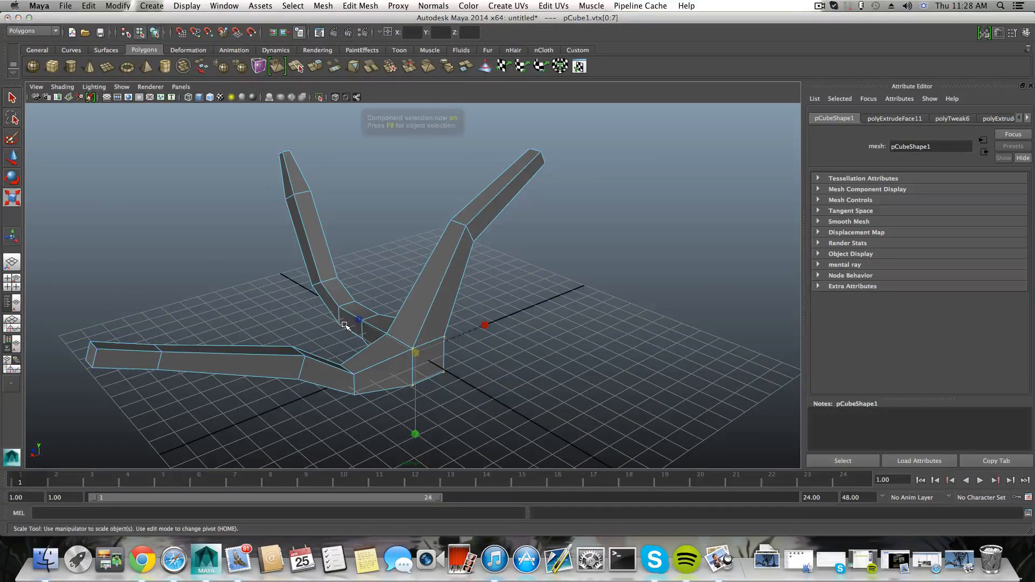
key(F8)
key(F8)
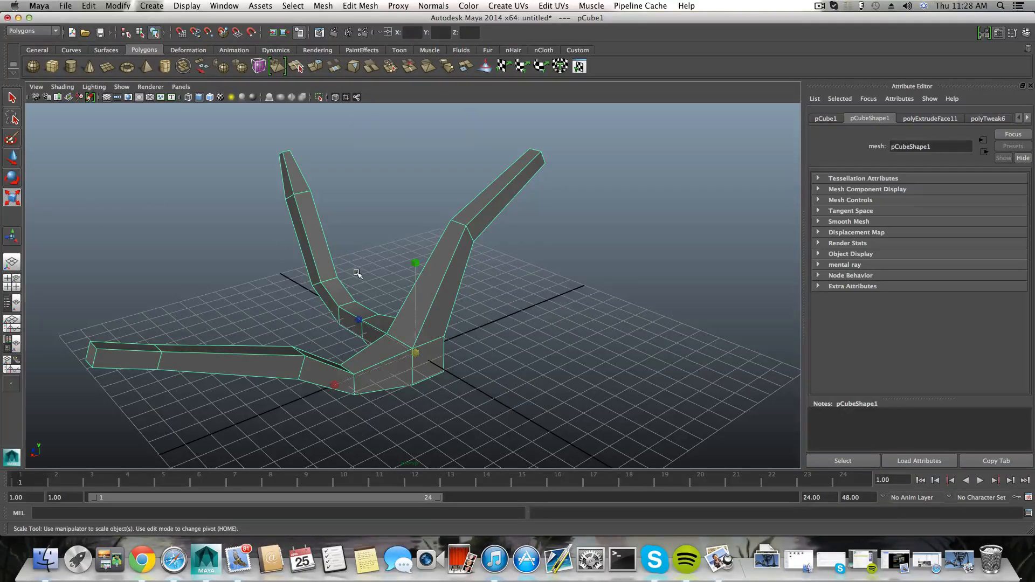
key(3)
alt+drag(349, 294, 155, 364)
alt+drag(245, 317, 356, 318)
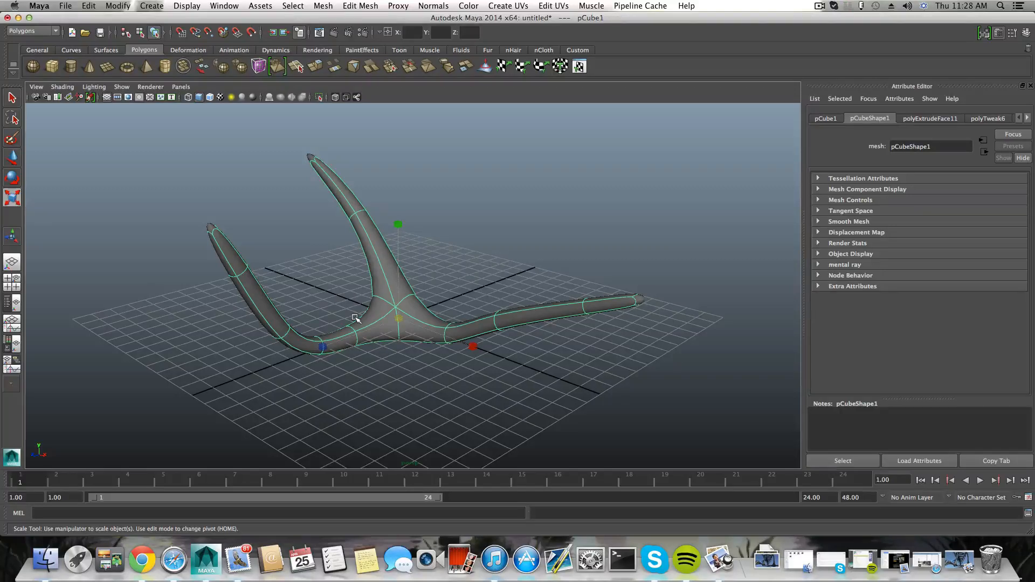
- Duplicate the smoothed mesh and rotate the copy upside down about its X axis
key(ctrl+d)
key(w)
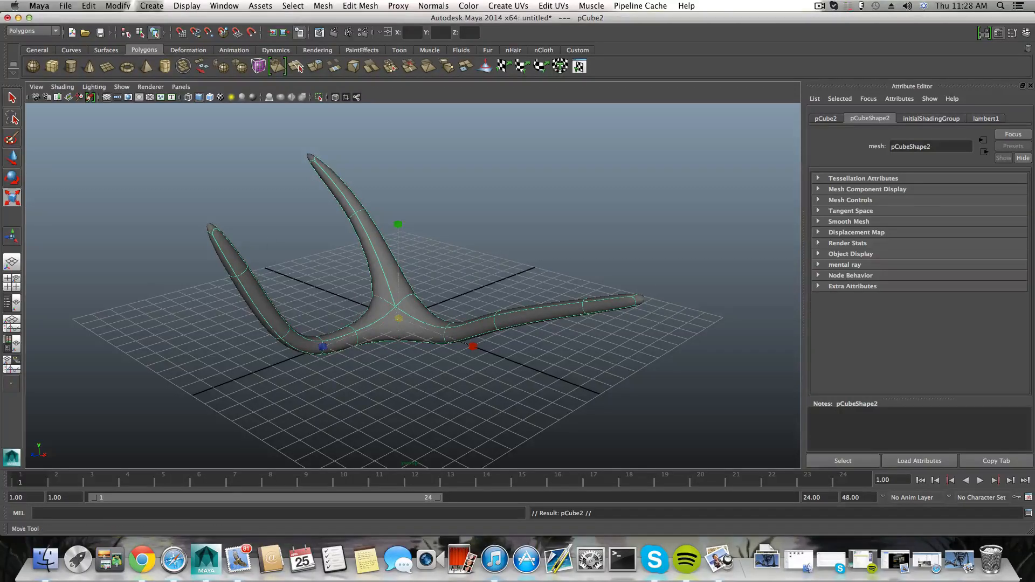
click(12, 176)
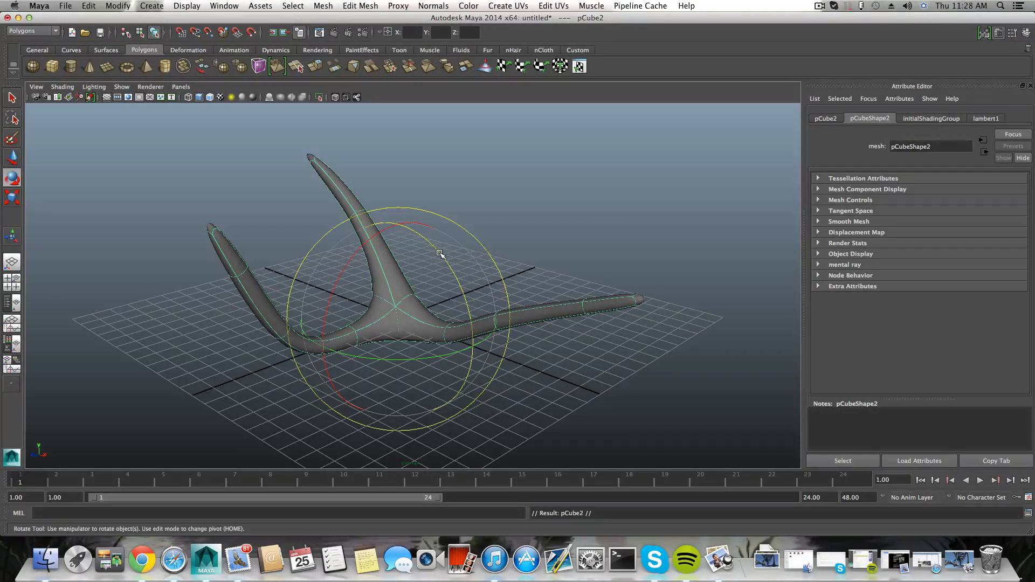
drag(439, 253, 63, 192)
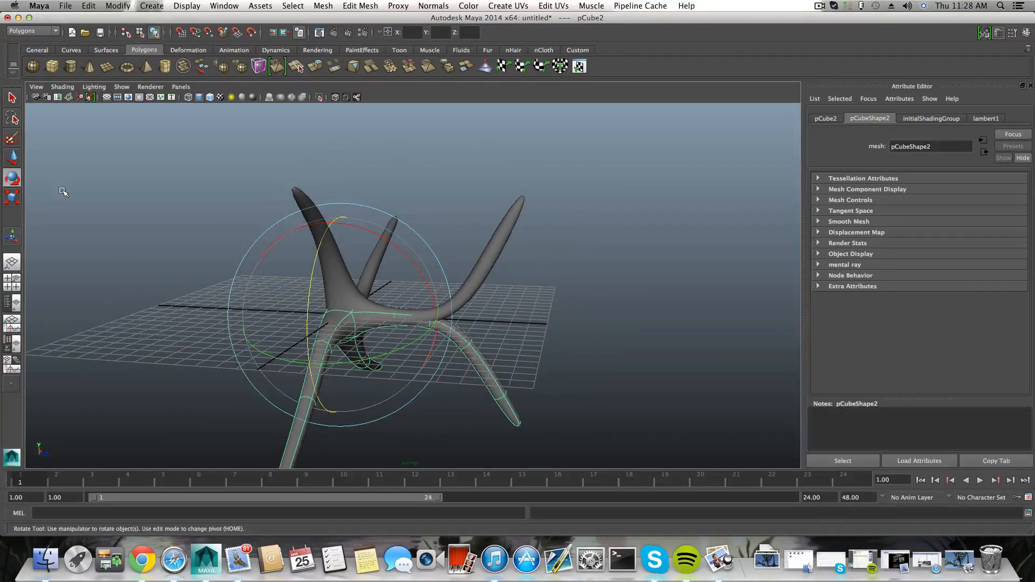
- Move the flipped copy slightly down so it sits just beneath the original mesh
click(16, 160)
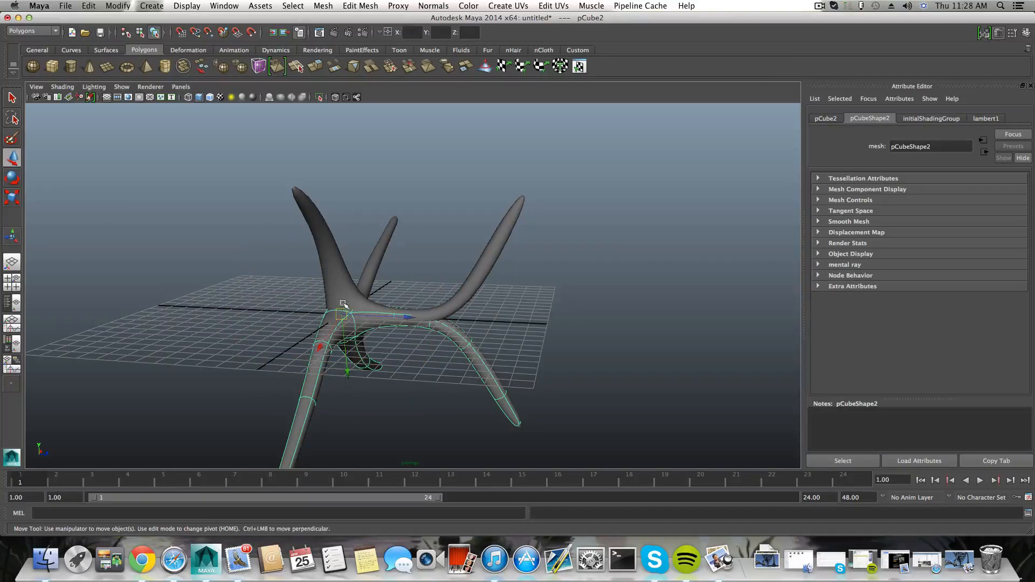
click(350, 373)
click(347, 361)
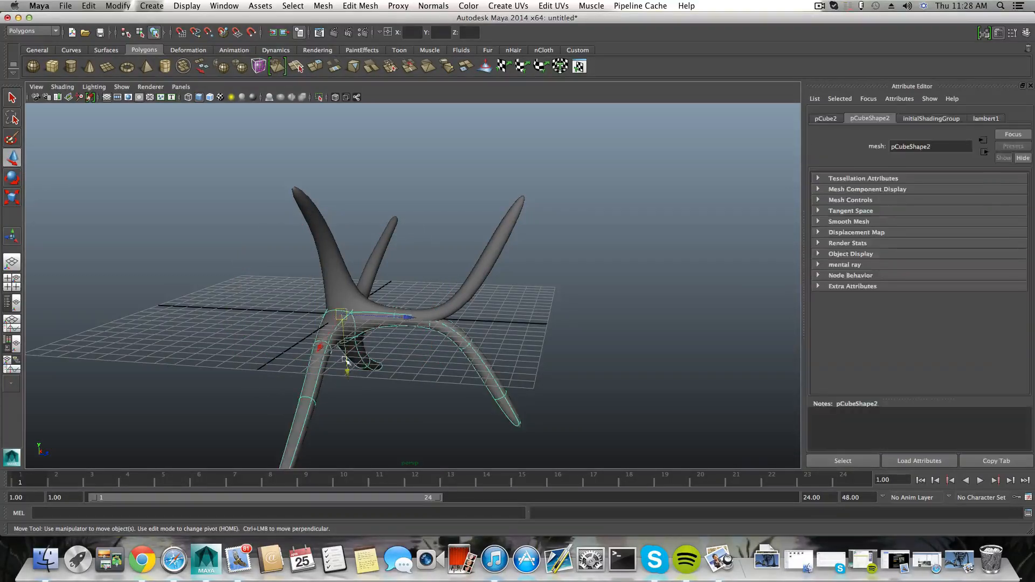
mouse_move(350, 361)
alt+mouse_down()
mouse_move(397, 374)
mouse_move(452, 370)
mouse_move(349, 380)
alt+mouse_up()
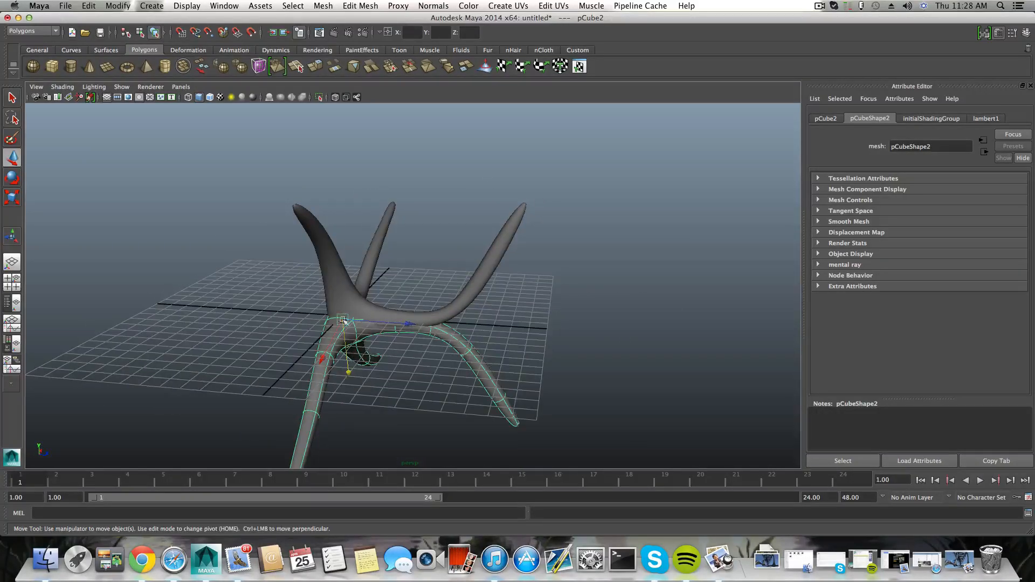
- Duplicate both meshes together and move the copies about -11.8 cm along Z
shift+click(377, 315)
key(ctrl+d)
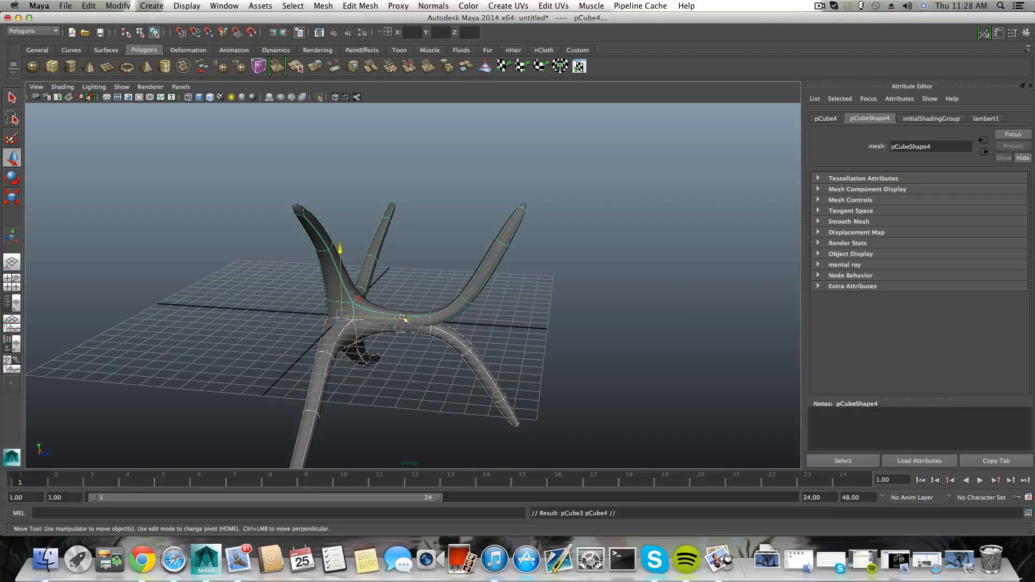
drag(402, 318, 219, 309)
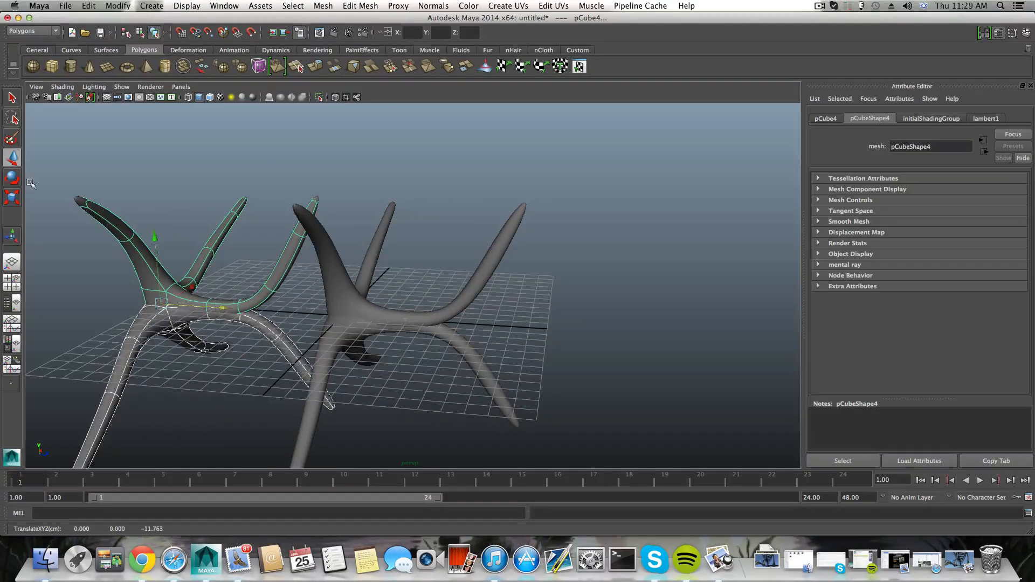
- Group the two moved copies and rotate the group about 31.2 degrees around X
click(42, 51)
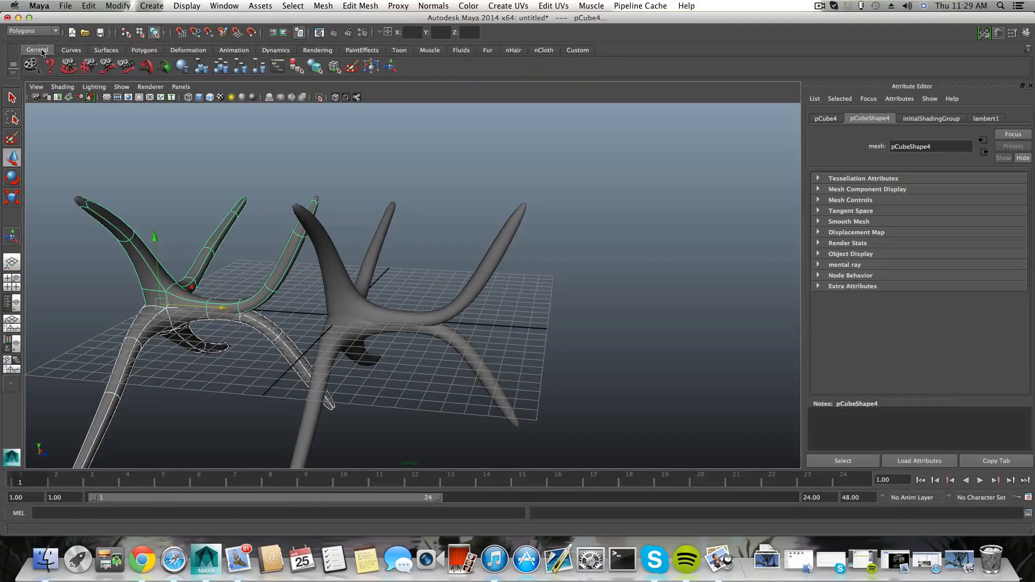
key(ctrl+g)
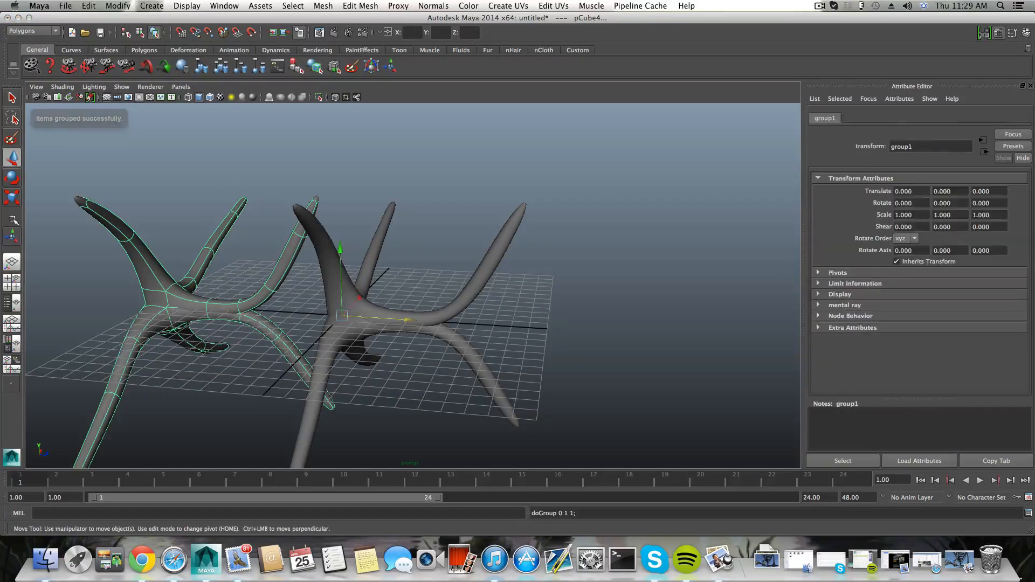
key(e)
drag(385, 229, 206, 303)
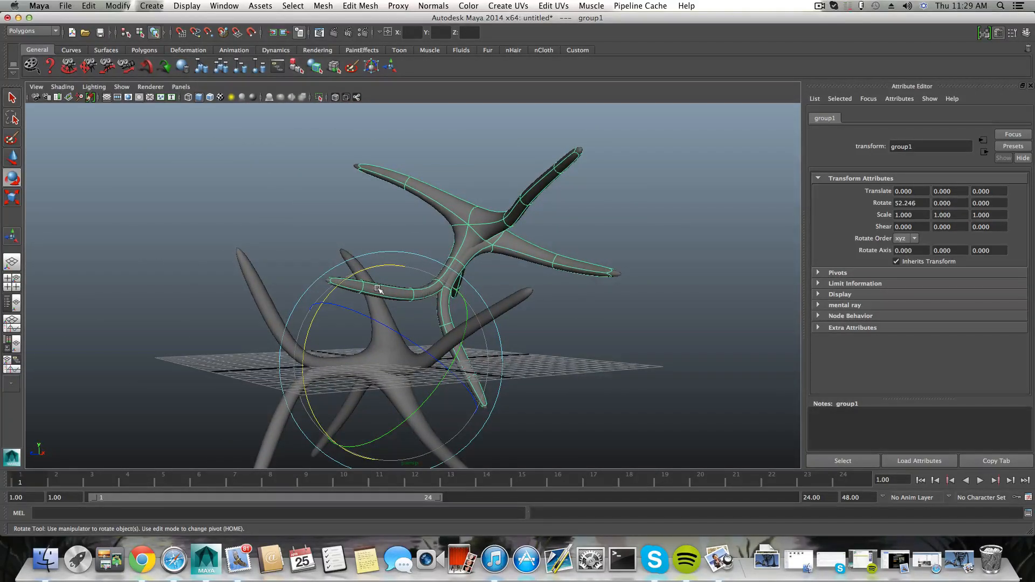
alt+drag(377, 288, 345, 256)
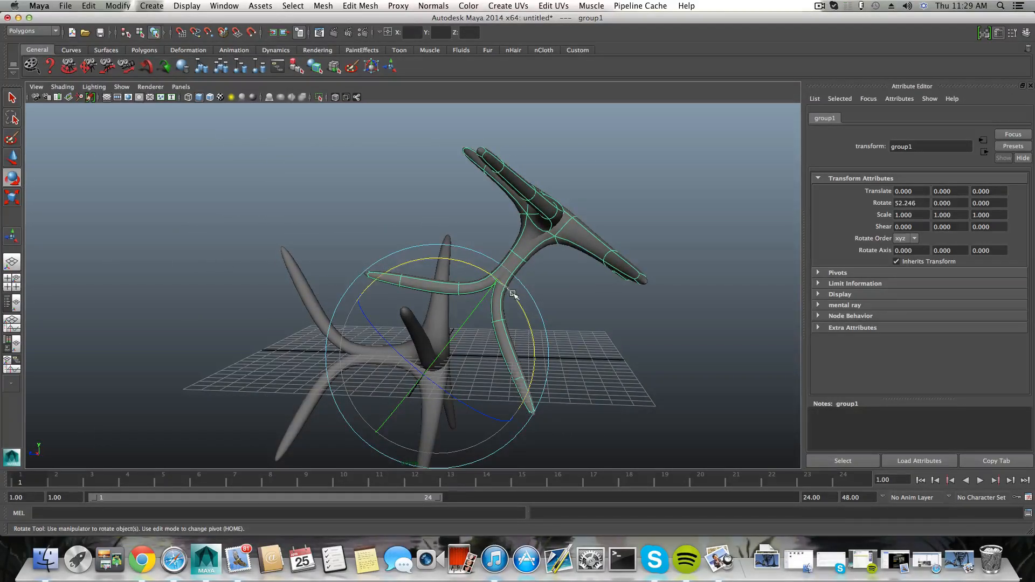
drag(513, 294, 527, 331)
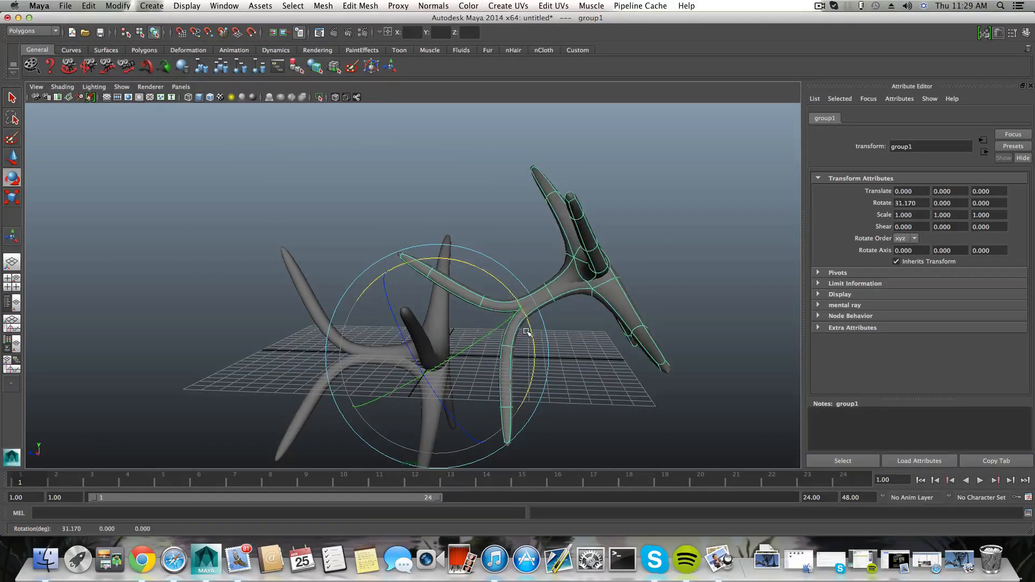
- Move the rotated group to about X 1.46, Y -0.95, Z 1.57 beside the first pair of meshes
click(7, 160)
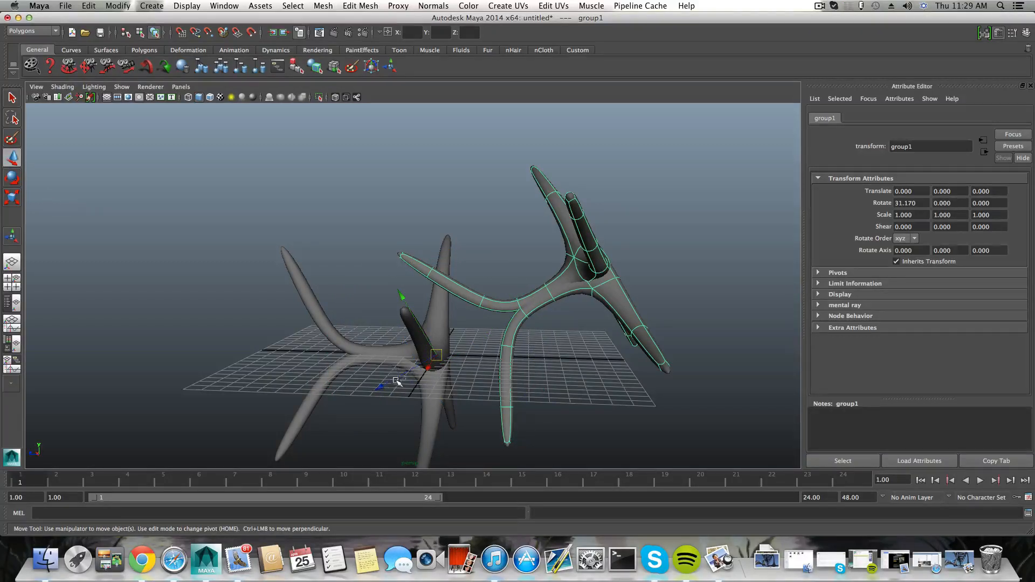
click(370, 387)
key(z)
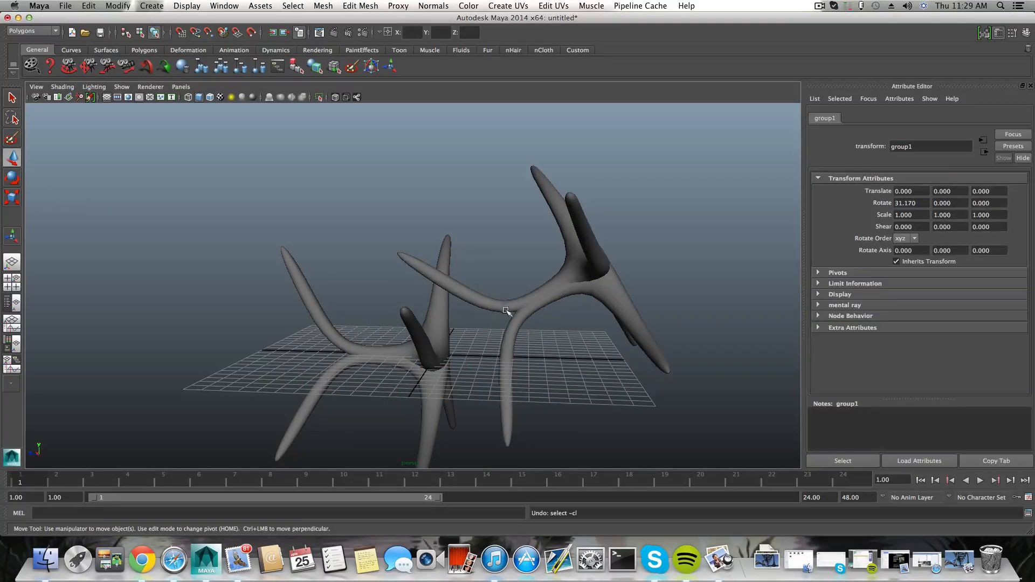
click(506, 311)
drag(397, 380, 390, 402)
alt+middle_drag(401, 388, 453, 386)
mouse_move(370, 349)
alt+mouse_down()
mouse_move(411, 360)
mouse_move(367, 340)
alt+mouse_up()
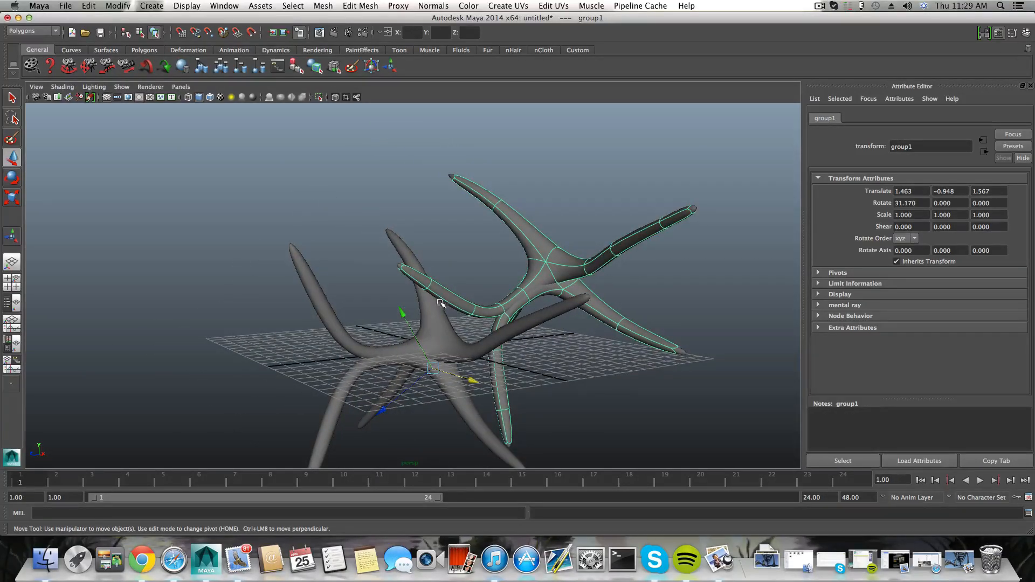
click(362, 288)
alt+drag(427, 286, 464, 289)
click(336, 265)
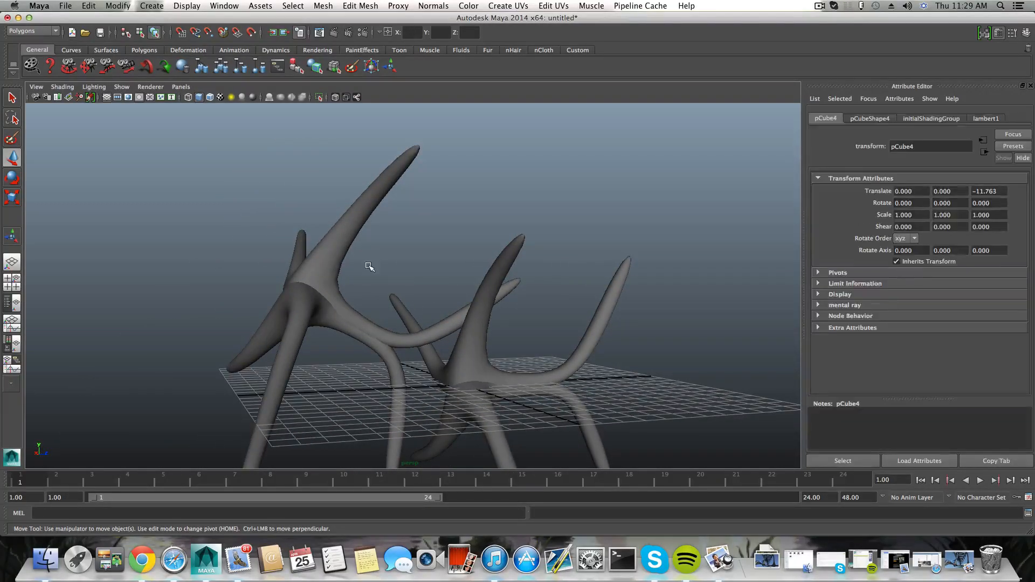
- Turn off the smooth preview on the upper mesh of the rotated pair and switch it to vertex editing
alt+middle_drag(370, 266, 399, 349)
mouse_move(399, 349)
alt+mouse_down()
mouse_move(379, 358)
mouse_move(393, 333)
alt+mouse_up()
alt+middle_drag(436, 376, 421, 353)
alt+drag(421, 352, 446, 337)
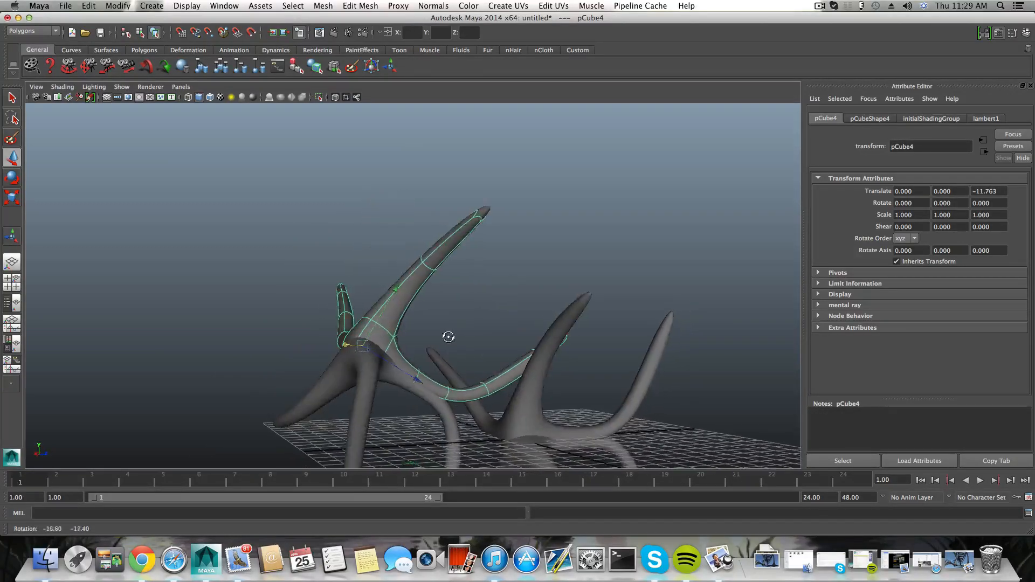
right_click(428, 256)
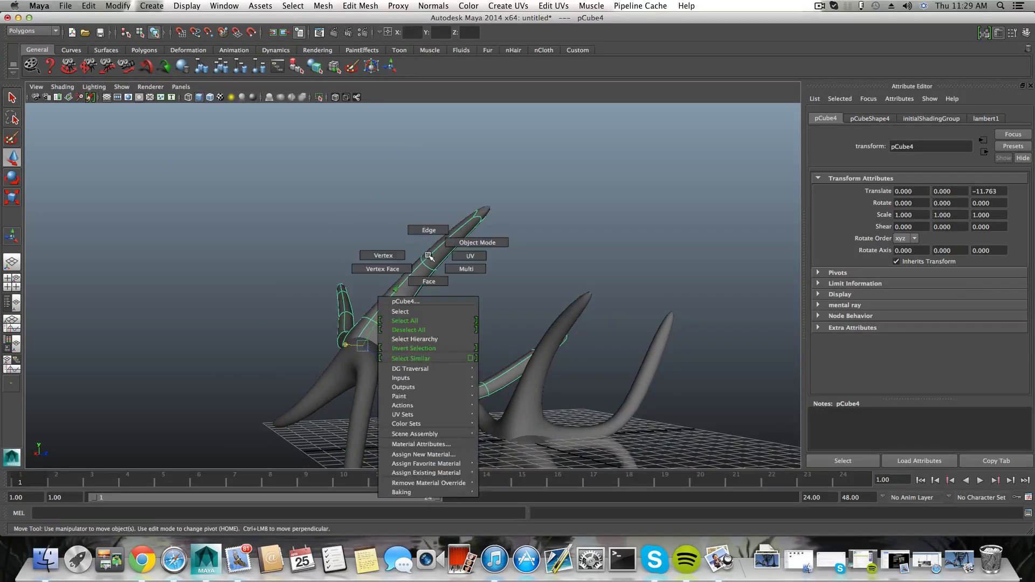
key(1)
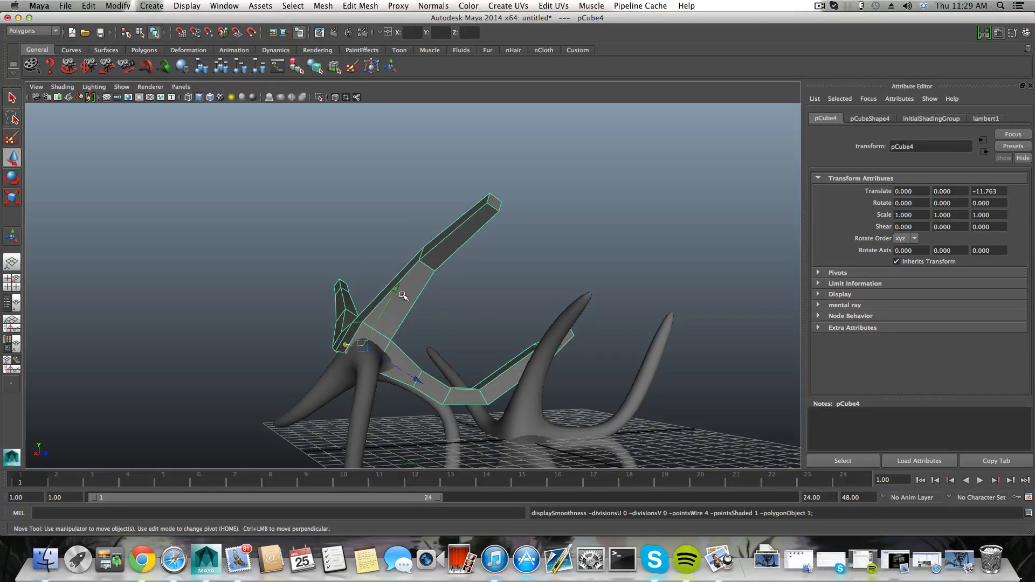
alt+drag(403, 296, 448, 335)
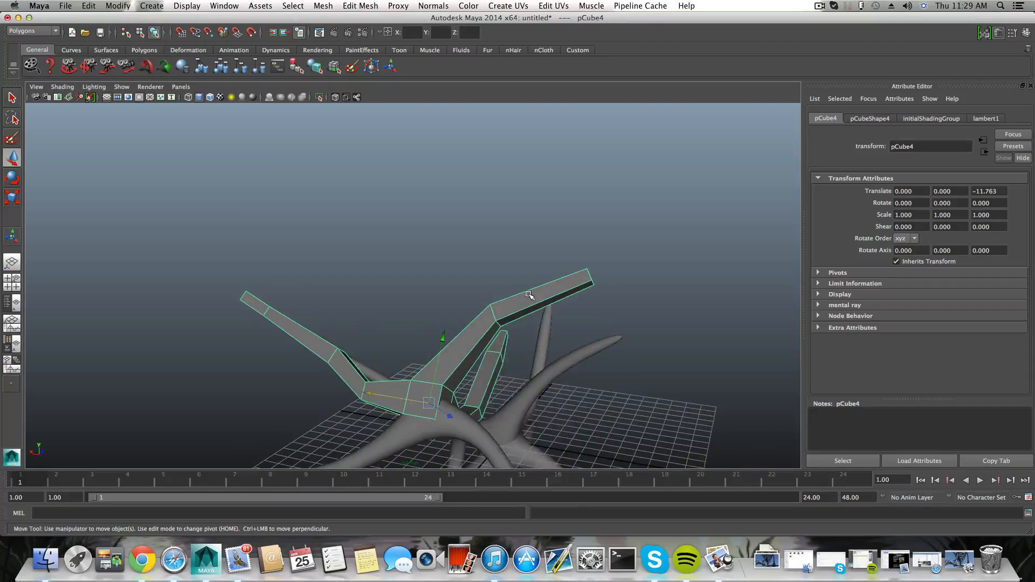
right_drag(529, 295, 555, 261)
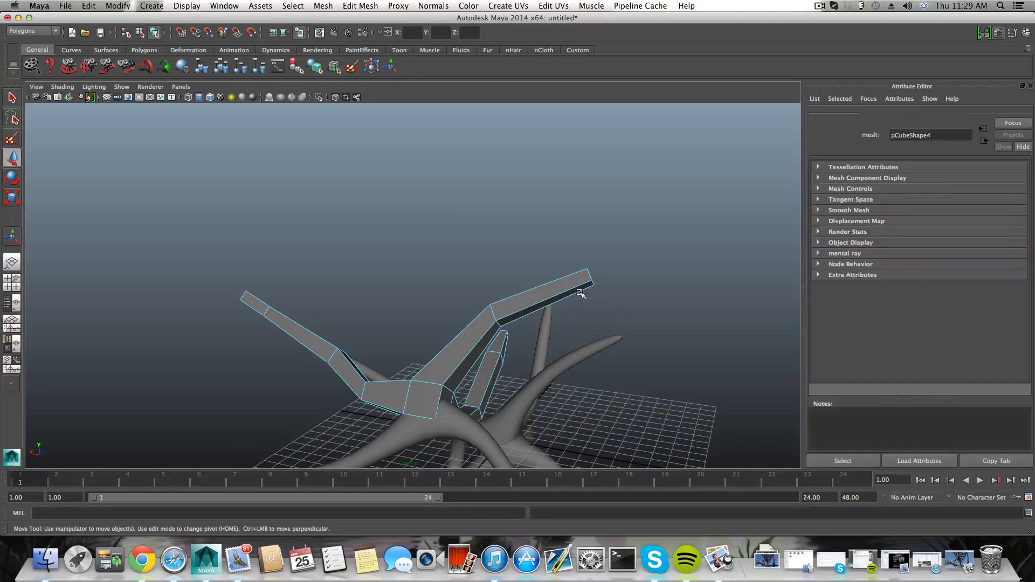
- Pull the tip vertices of the upper mesh's tallest branch upward to lengthen it, and scale the tip up
drag(580, 294, 597, 278)
drag(524, 271, 463, 264)
drag(528, 211, 548, 97)
alt+drag(464, 243, 544, 248)
alt+middle_drag(545, 248, 492, 337)
alt+right_drag(492, 337, 449, 305)
drag(447, 166, 471, 124)
alt+middle_drag(516, 237, 463, 290)
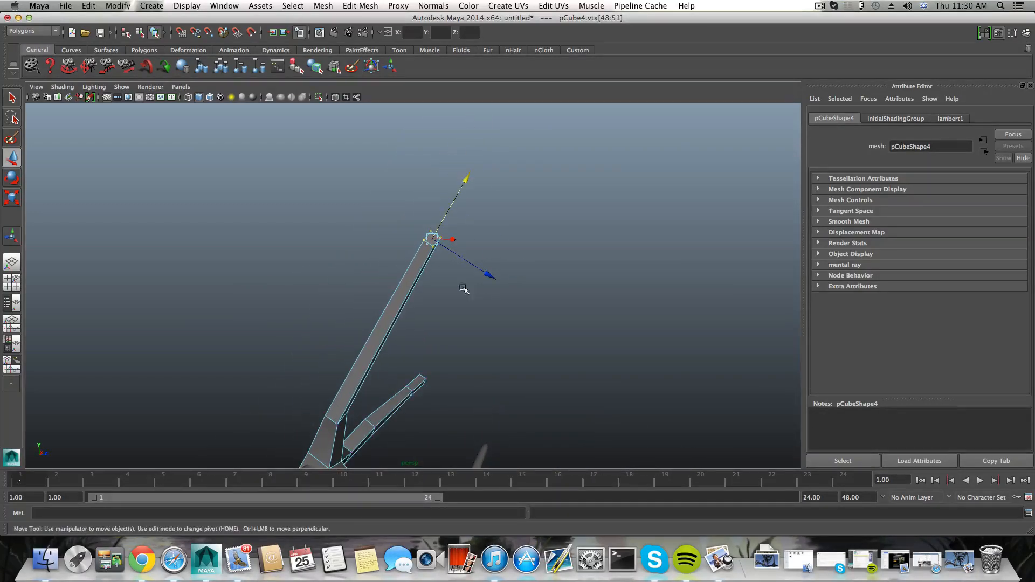
click(11, 199)
drag(431, 237, 388, 314)
drag(414, 381, 413, 380)
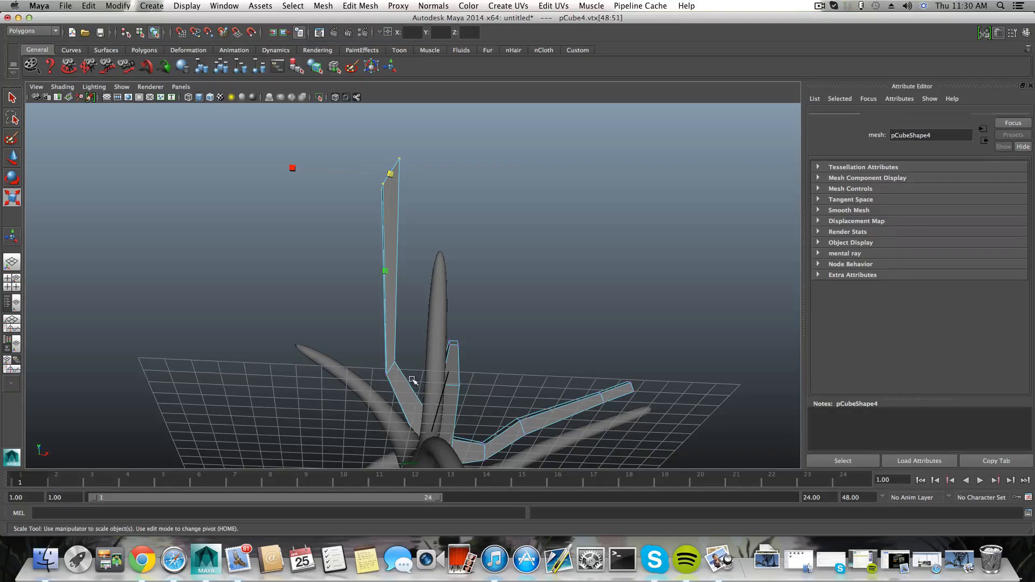
key(e)
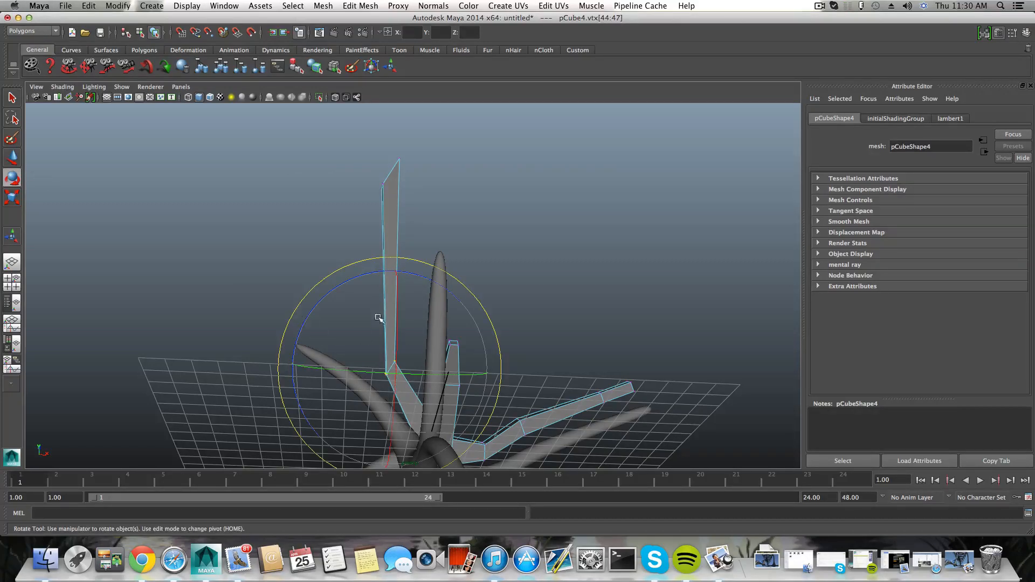
alt+drag(379, 318, 426, 303)
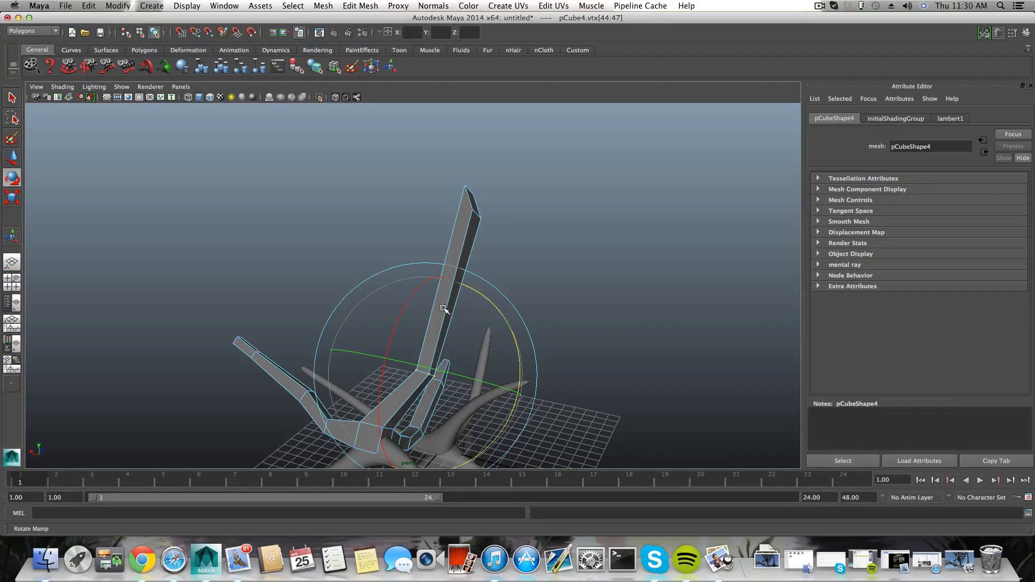
key(F8)
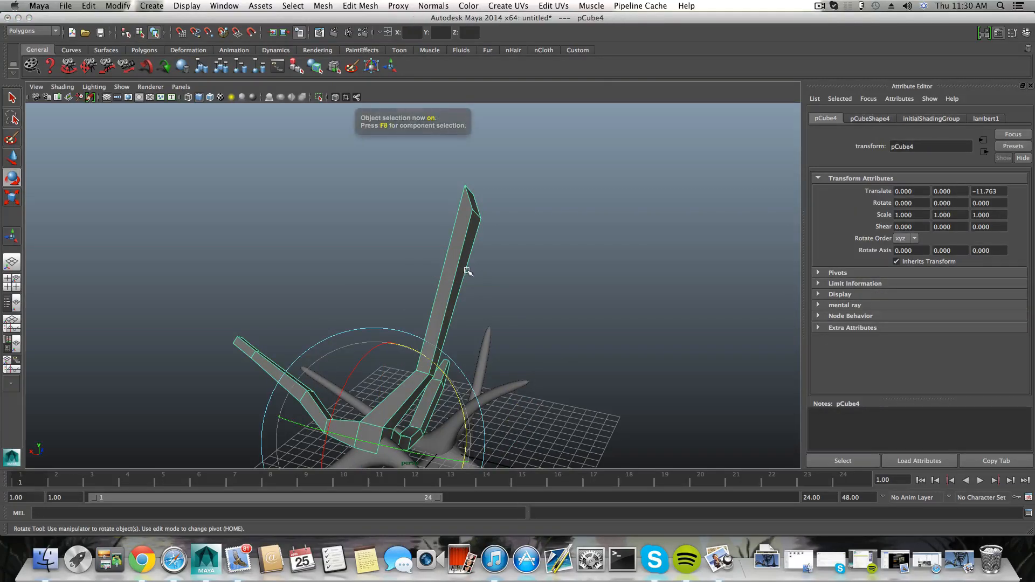
- Rotate the tallest branch's tip vertices so its end sits square to the branch
mouse_move(469, 270)
alt+mouse_down()
mouse_move(424, 284)
mouse_move(456, 256)
alt+mouse_up()
right_drag(464, 248, 430, 247)
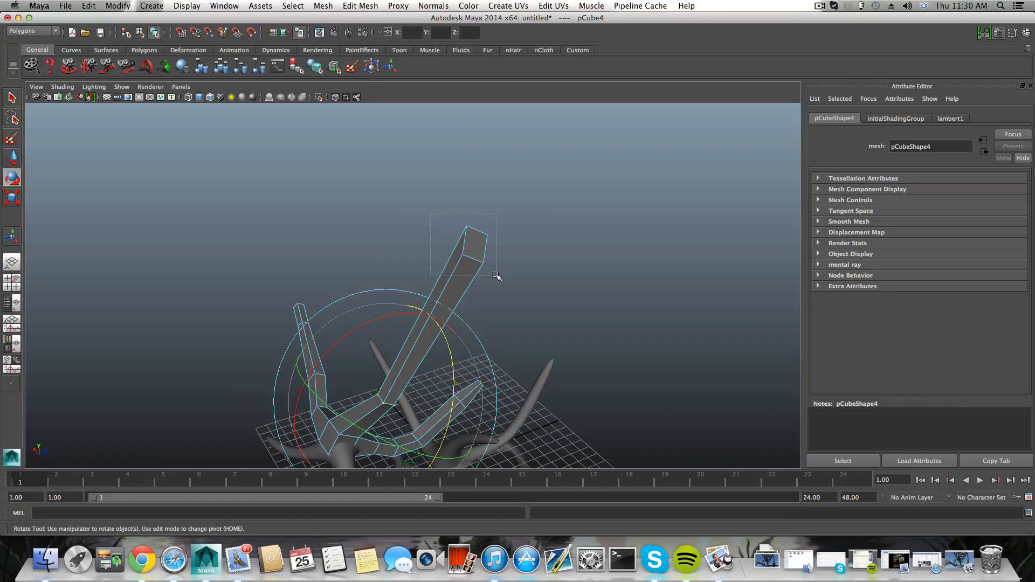
mouse_move(497, 275)
mouse_down()
mouse_move(546, 231)
mouse_move(543, 178)
mouse_move(515, 164)
mouse_up()
- Extrude the end face of the tallest branch about 6.8 units outward along its local Z
alt+drag(472, 265, 302, 228)
right_click(380, 237)
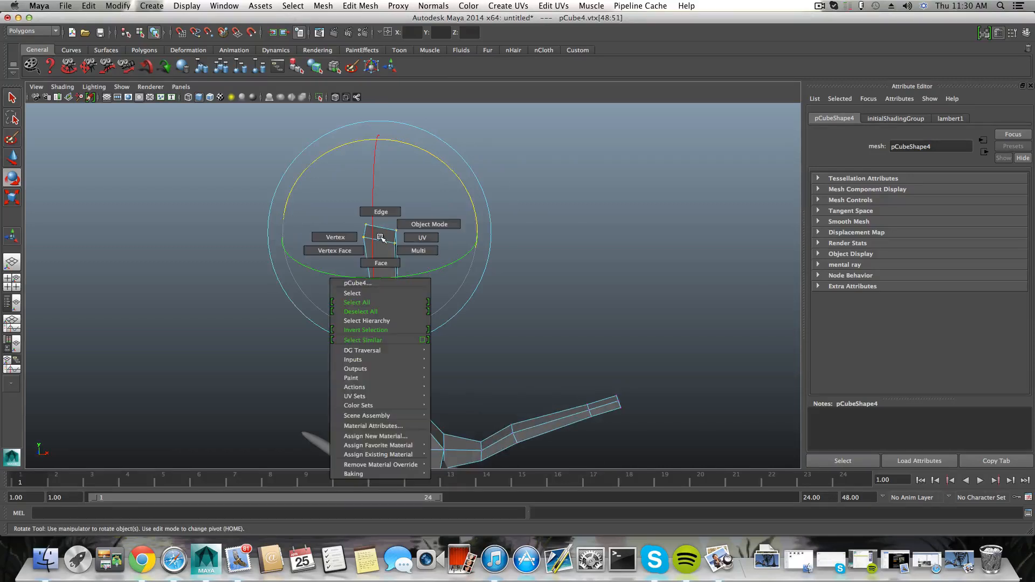
click(380, 263)
click(381, 233)
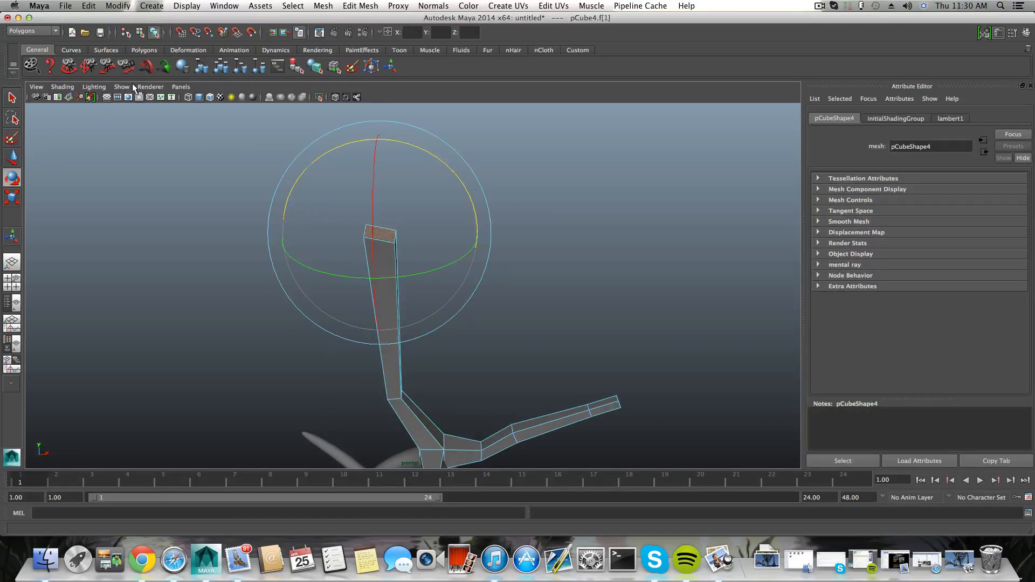
click(144, 49)
click(277, 66)
drag(392, 170, 432, 72)
alt+drag(480, 246, 346, 313)
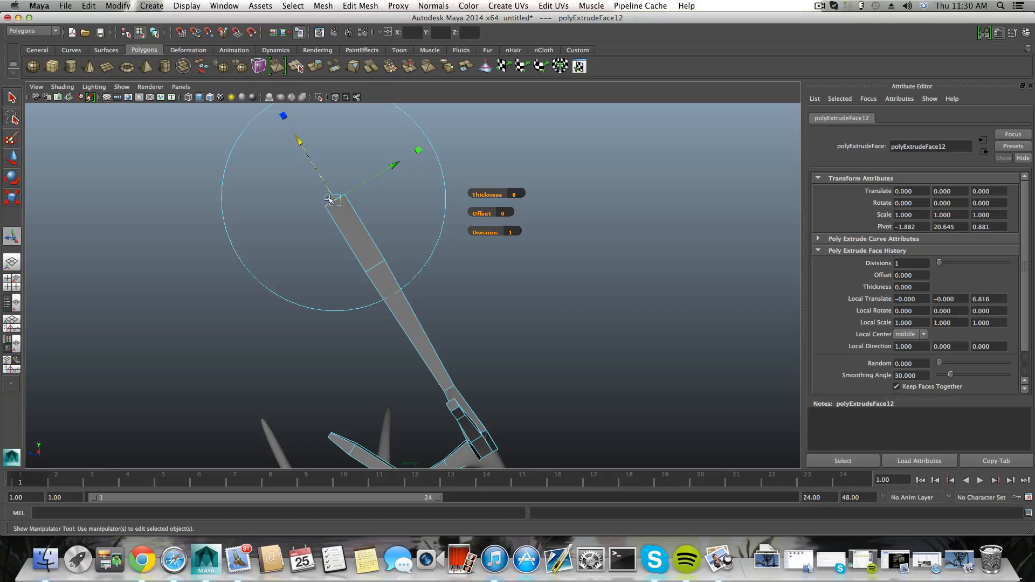
- Return the extended mesh to object mode and turn its smooth preview back on
key(F8)
alt+drag(393, 339, 444, 288)
key(3)
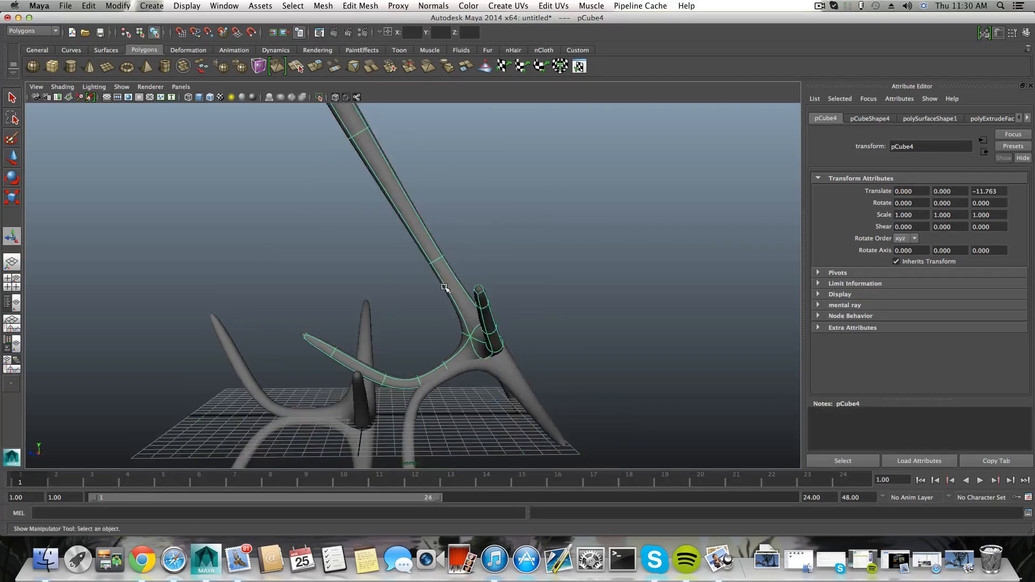
- Create a polygon torus, raise it to about Y 6.9 and open its creation attributes
click(127, 67)
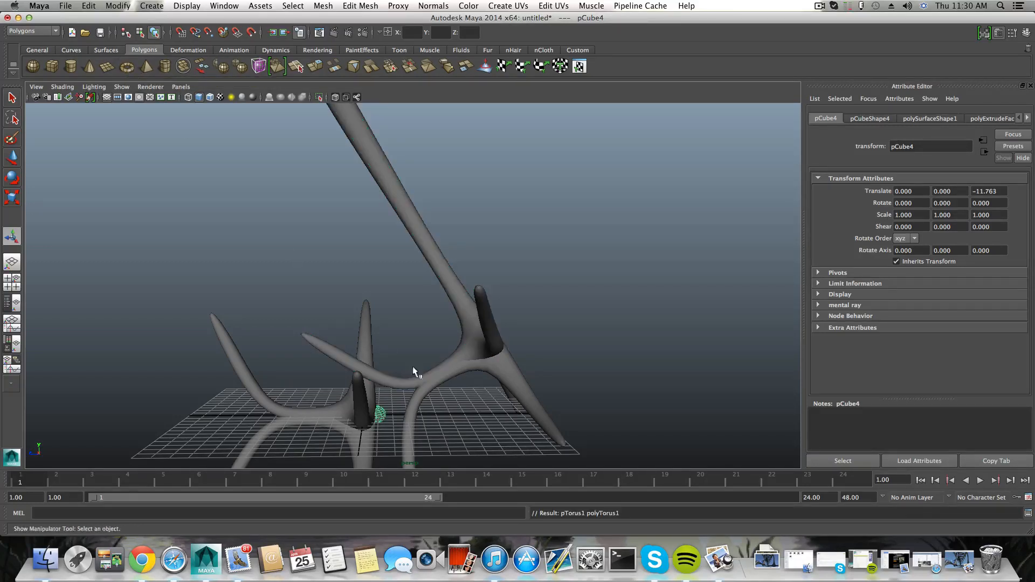
click(12, 155)
drag(364, 344, 455, 426)
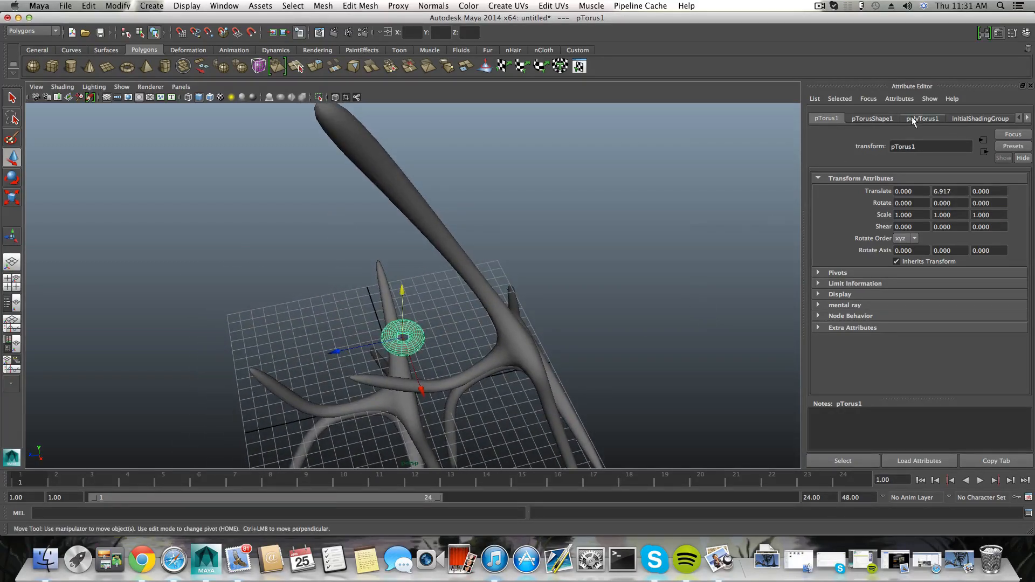
click(997, 33)
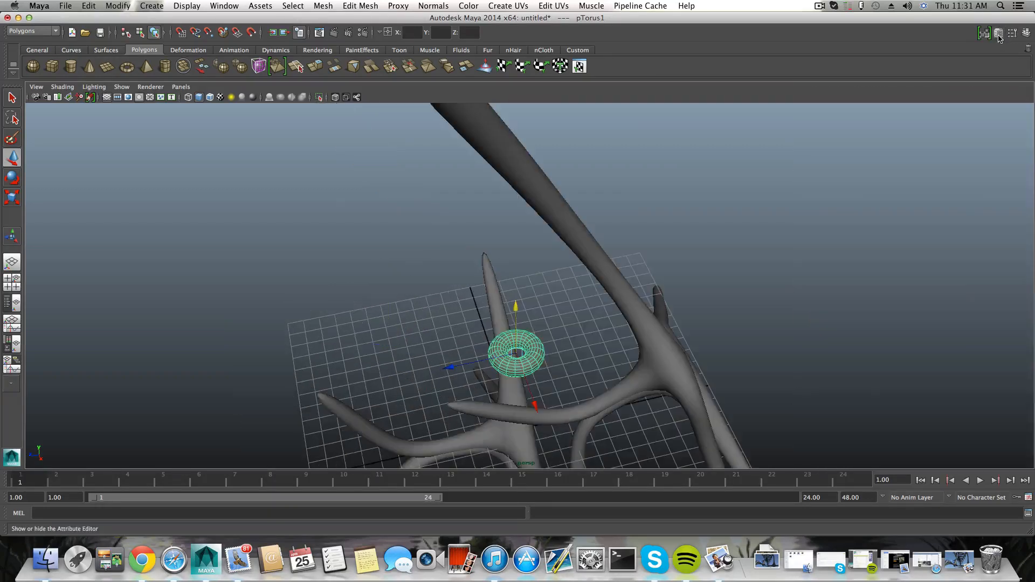
click(997, 34)
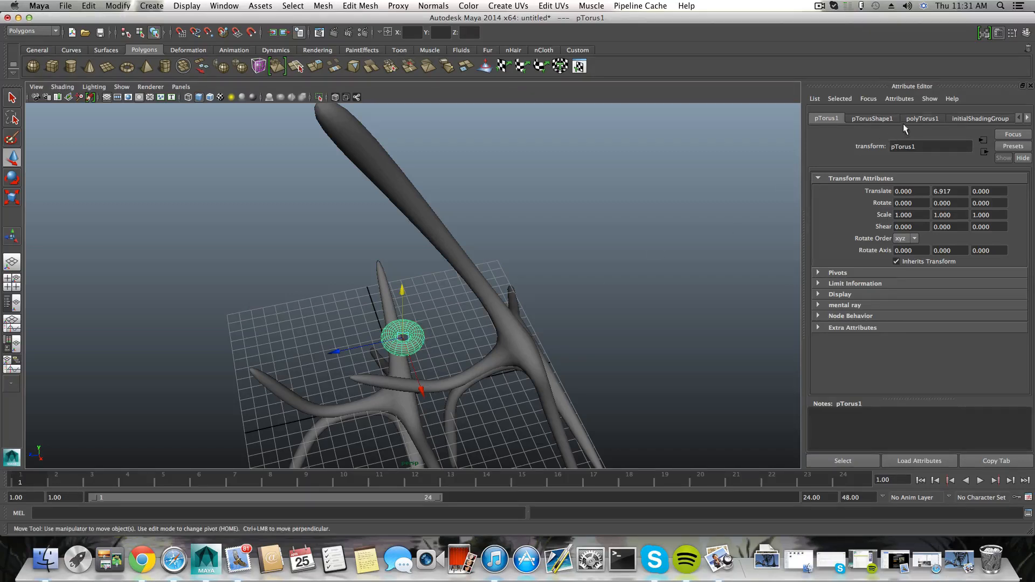
click(919, 117)
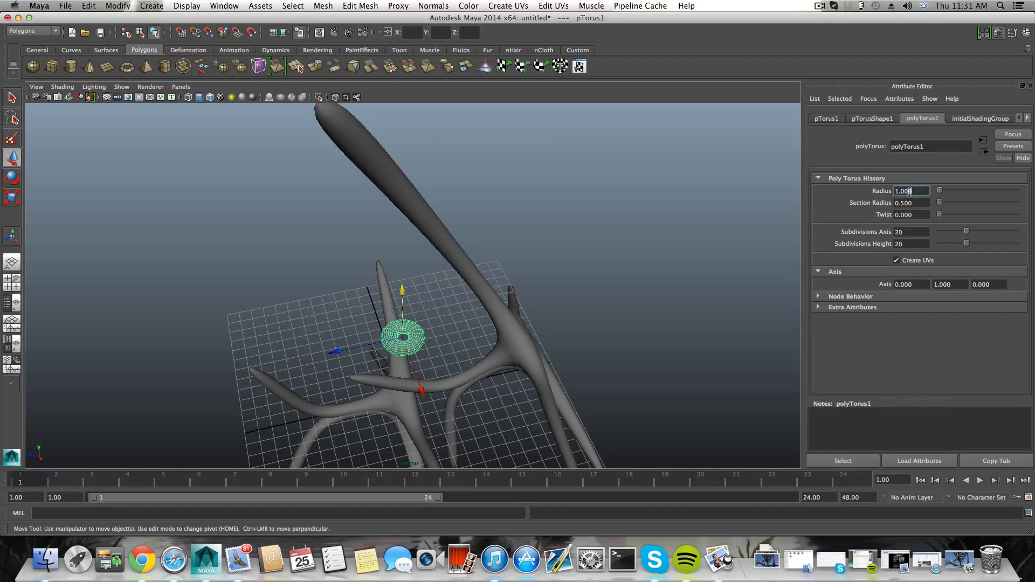
click(18, 199)
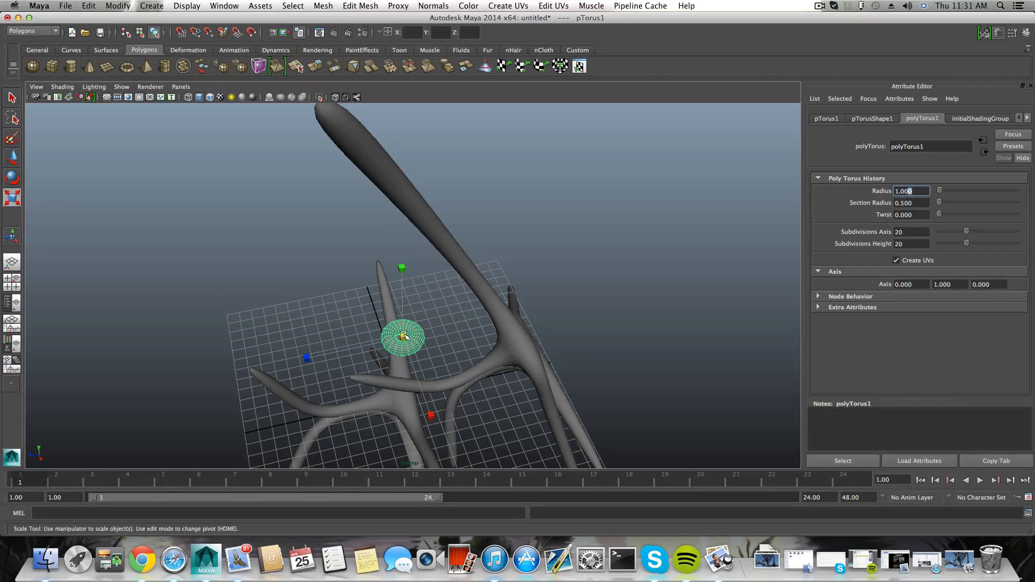
drag(403, 336, 498, 334)
key(z)
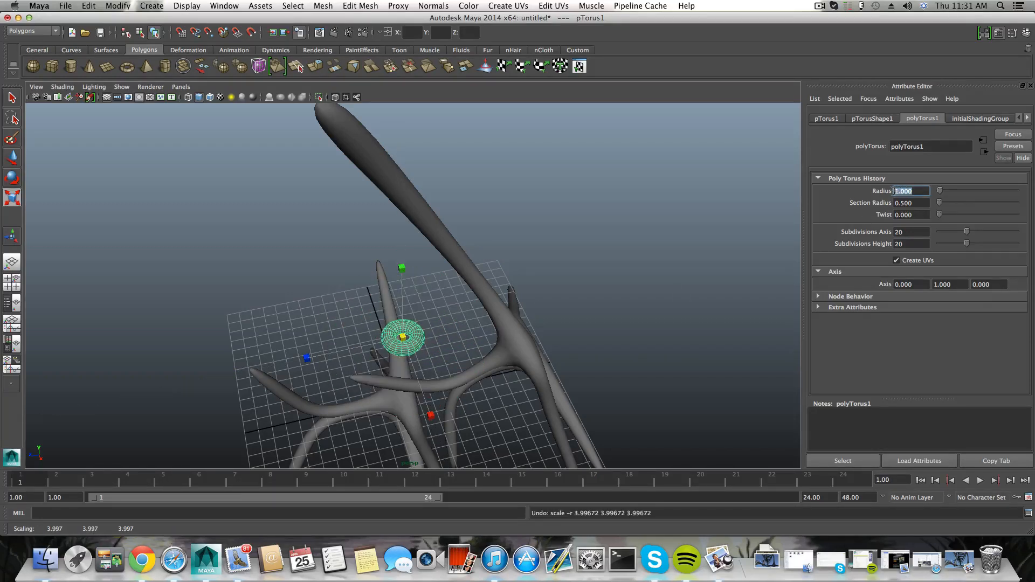
- Set the torus's radius to about 12.6 with 7 axis and 8 height subdivisions, and preview it smoothed
drag(939, 191, 947, 190)
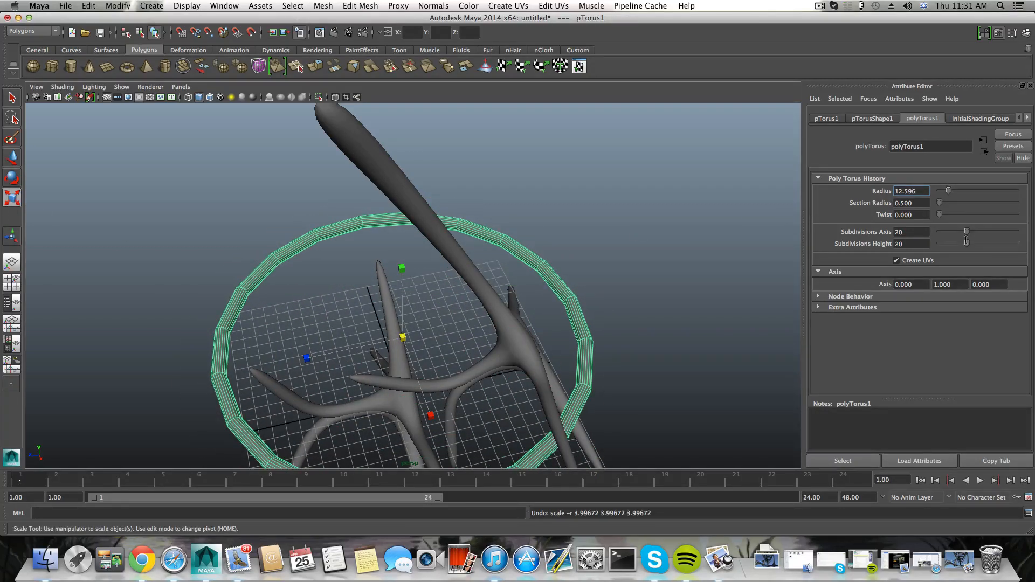
drag(967, 232, 946, 231)
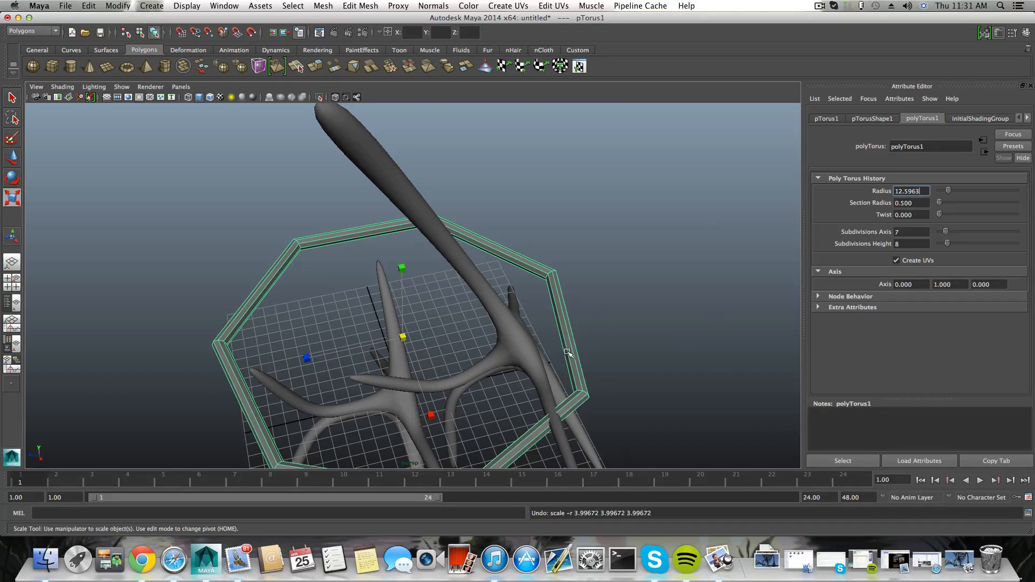
key(Return)
key(3)
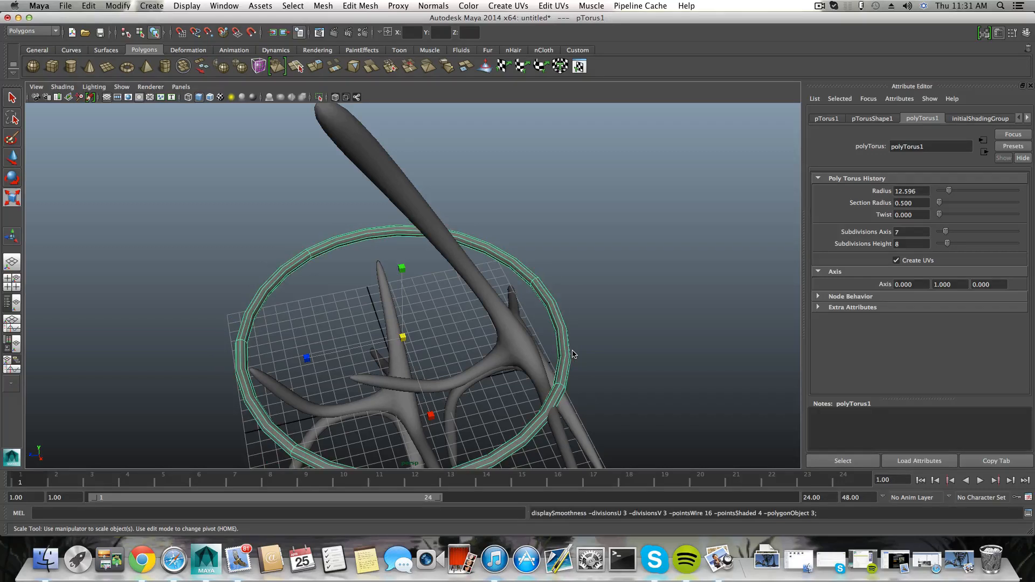
- Set the torus's axis and height subdivisions both to 20
drag(943, 233, 966, 242)
alt+drag(636, 340, 640, 307)
alt+drag(459, 366, 591, 293)
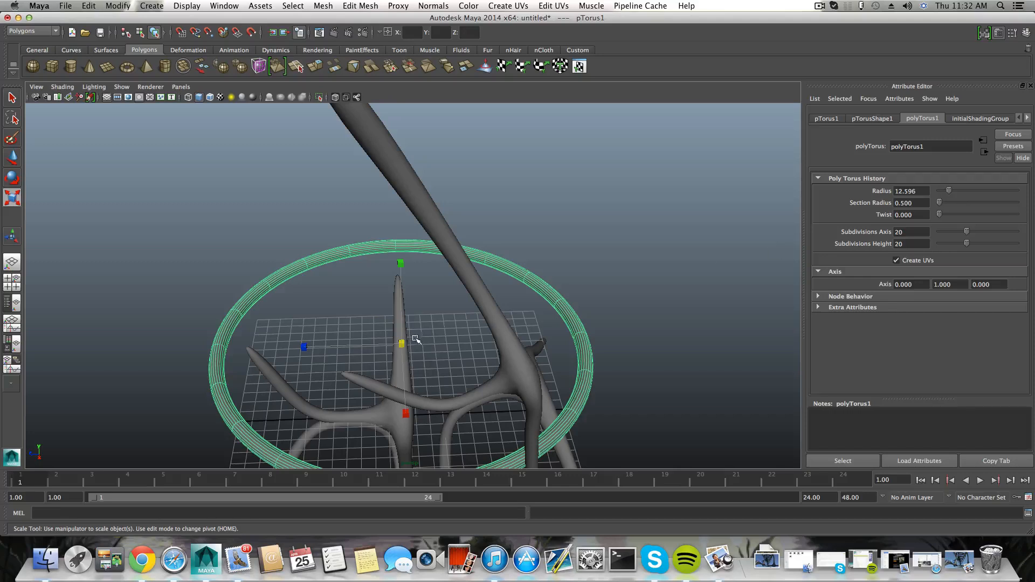
- Scale the torus down somewhat and move it to about Z -7.1, around the base of the tallest branch
drag(401, 344, 434, 341)
click(12, 157)
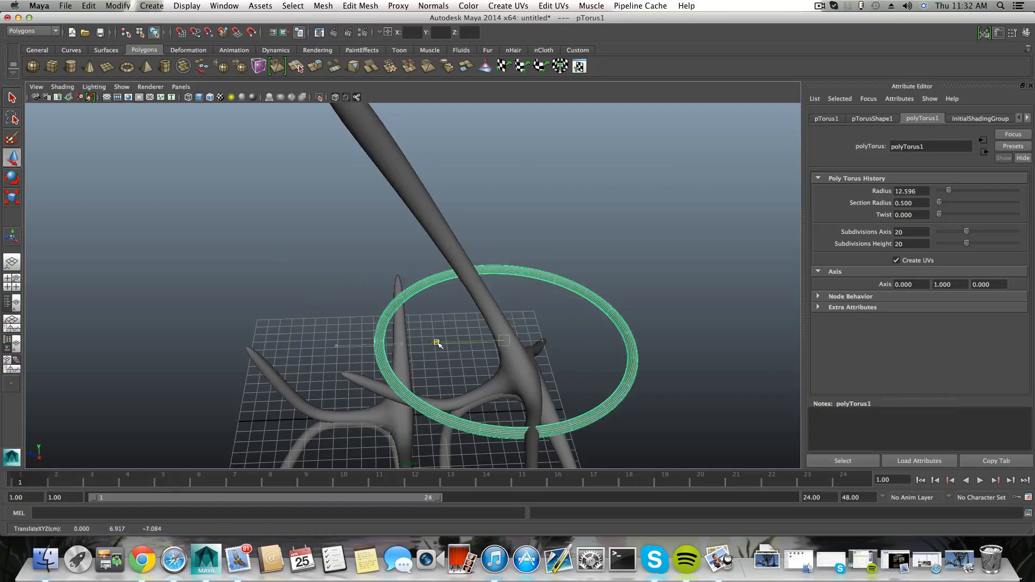
alt+middle_drag(434, 341, 318, 302)
alt+right_drag(318, 301, 446, 311)
alt+middle_drag(446, 312, 491, 322)
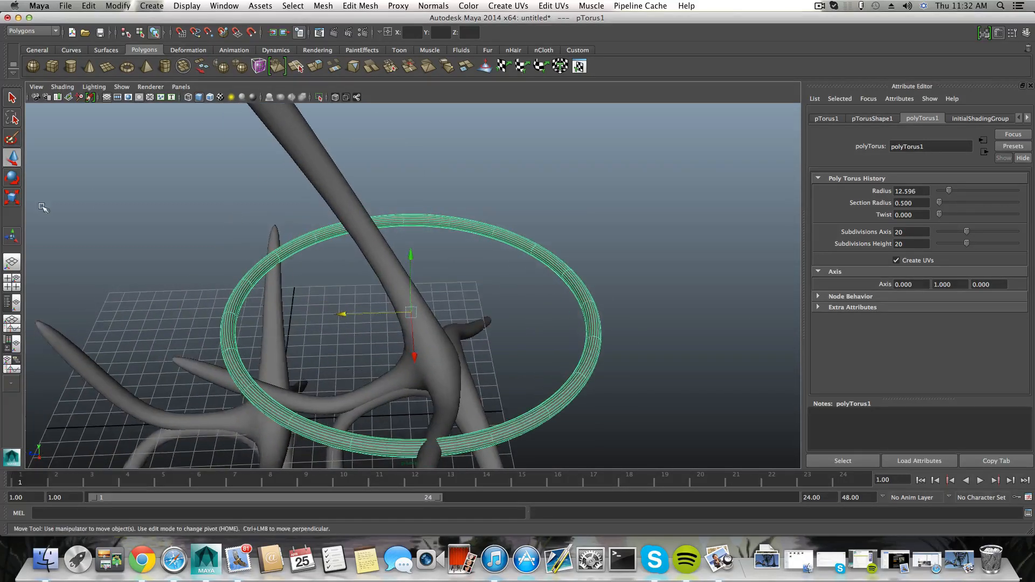
- Scale the torus down uniformly into a small ring around the tallest branch's lower end
click(11, 201)
drag(410, 311, 239, 336)
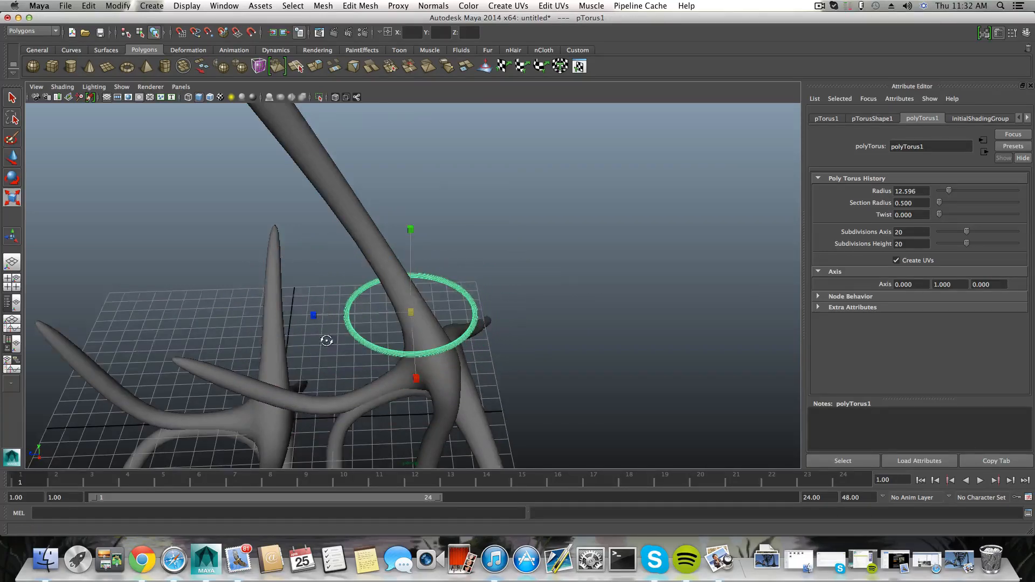
alt+drag(323, 339, 231, 315)
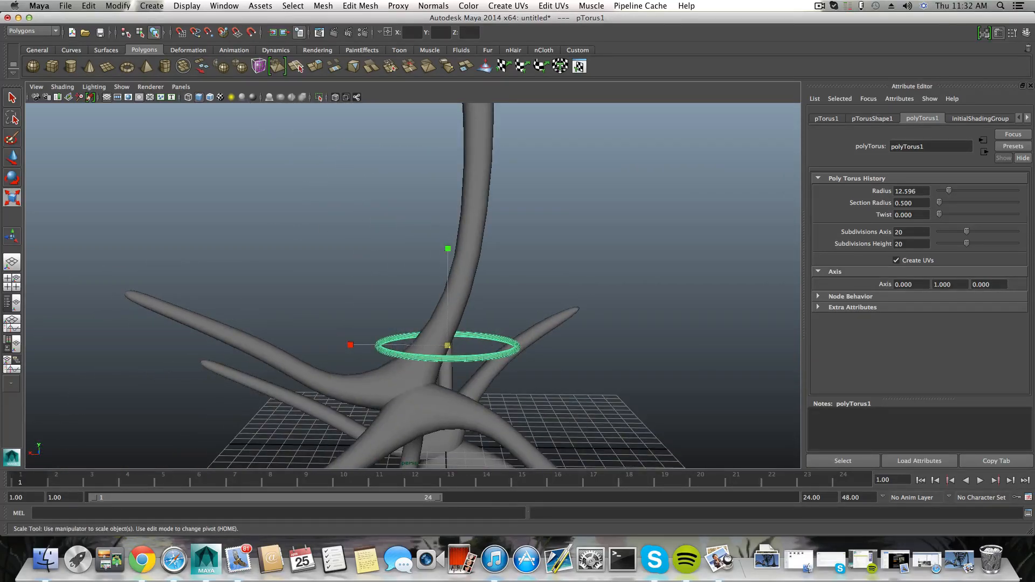
- Rotate the torus so the ring tilts across the axis of the tallest branch
click(11, 179)
alt+drag(384, 296, 451, 280)
drag(416, 236, 658, 318)
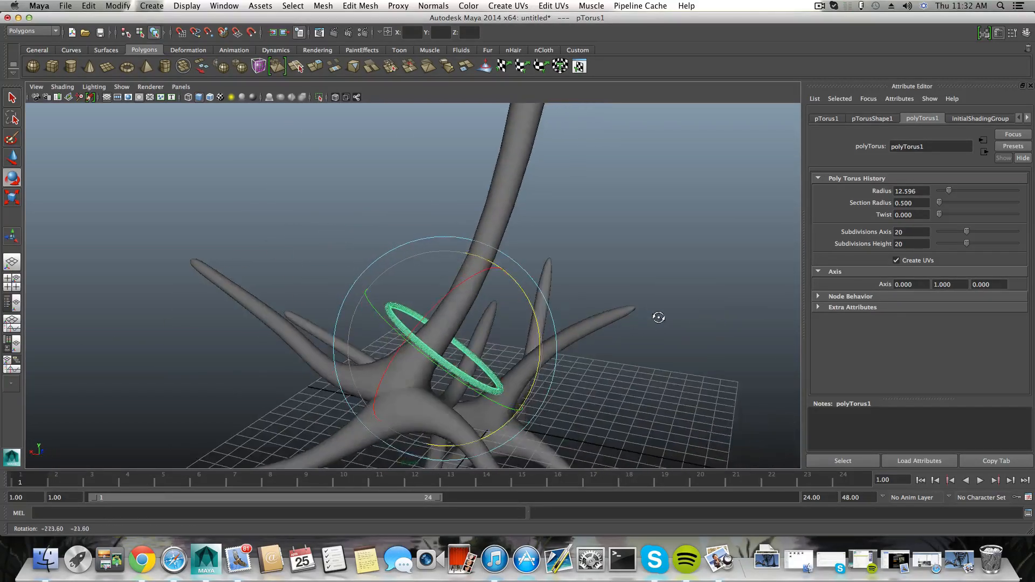
- Move the tilted torus slightly to centre it around the base of the tallest branch
key(w)
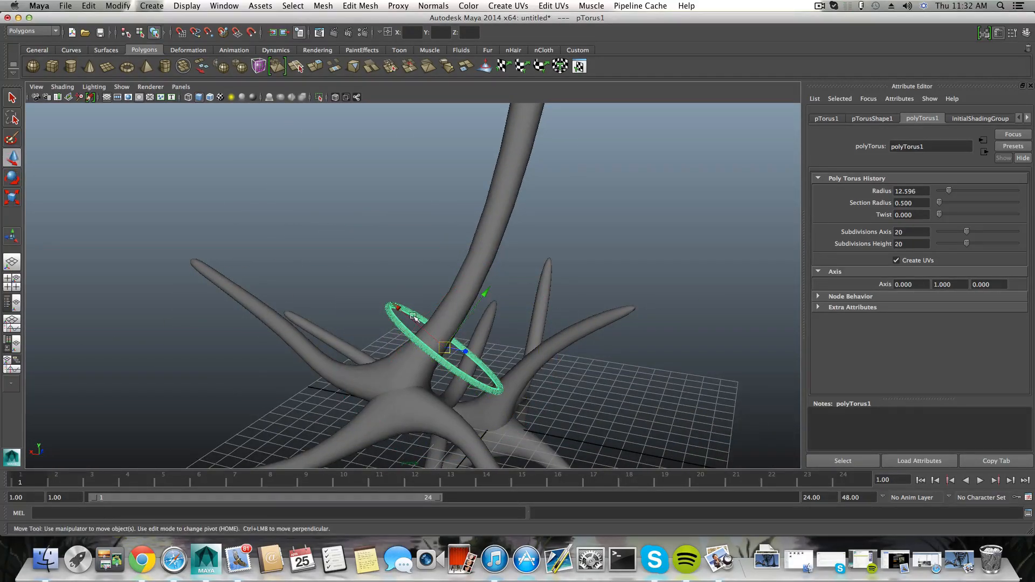
middle_drag(413, 317, 394, 306)
alt+drag(400, 313, 434, 325)
click(12, 175)
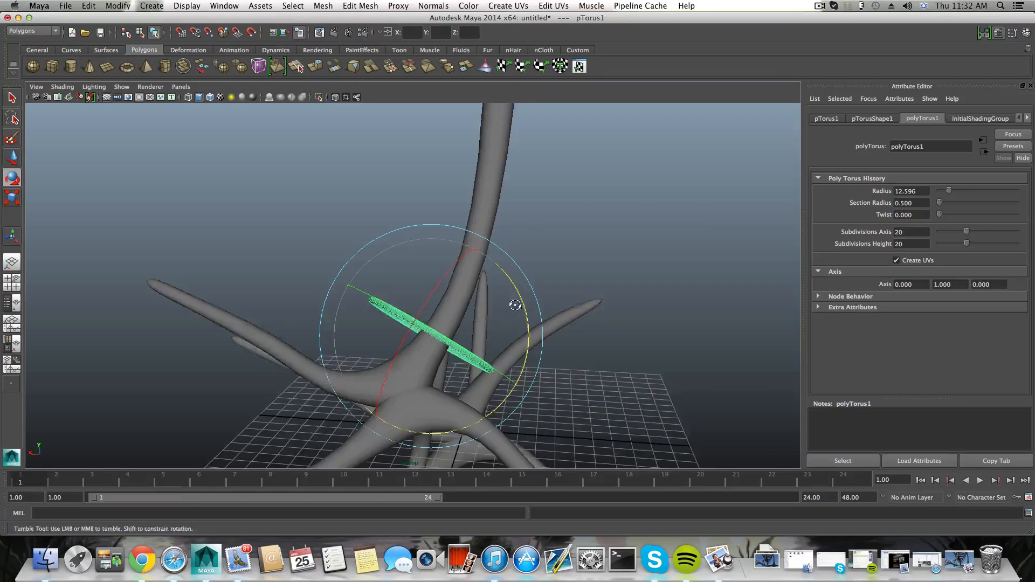
alt+drag(526, 308, 431, 318)
key(w)
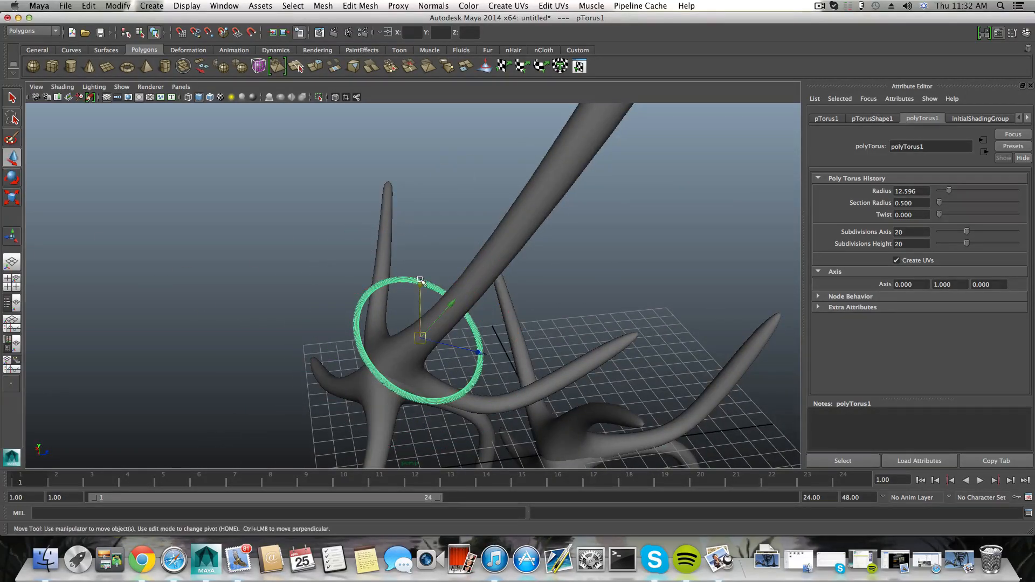
drag(418, 281, 418, 278)
alt+drag(440, 320, 488, 343)
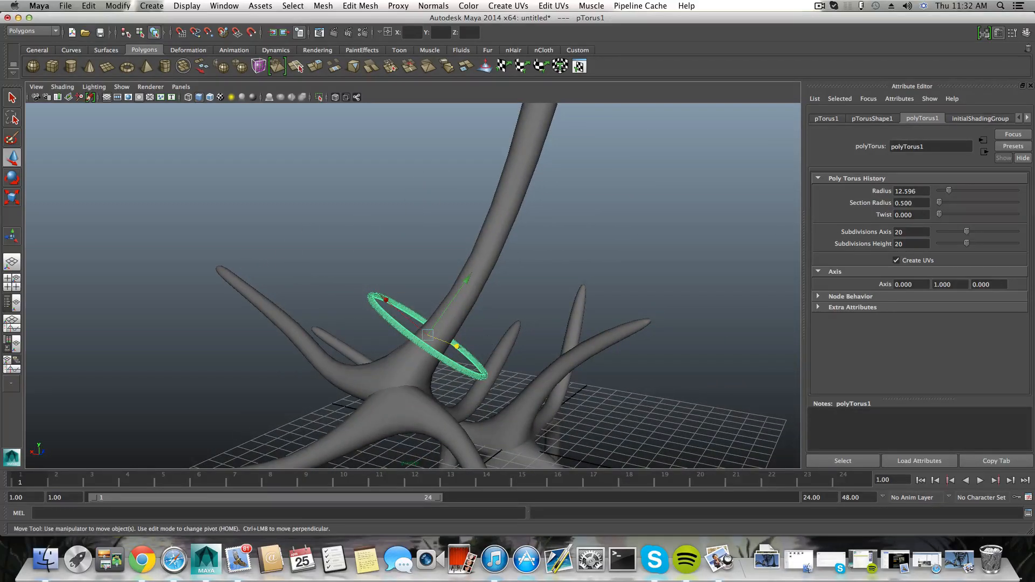
- Rotate the torus slightly to tilt it square across the tallest branch and reduce its radius to about 6.3
key(e)
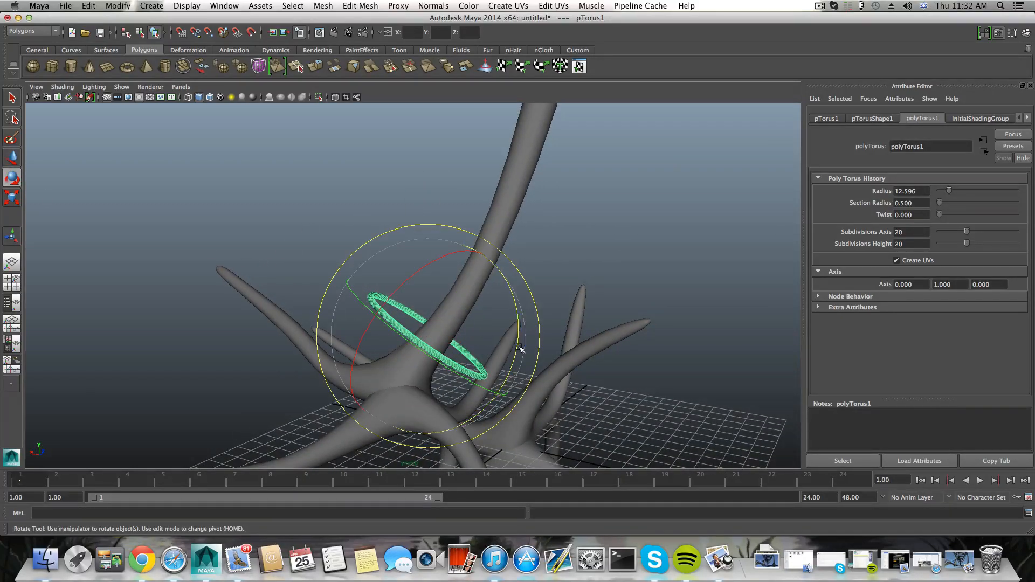
drag(519, 349, 506, 343)
drag(399, 298, 392, 290)
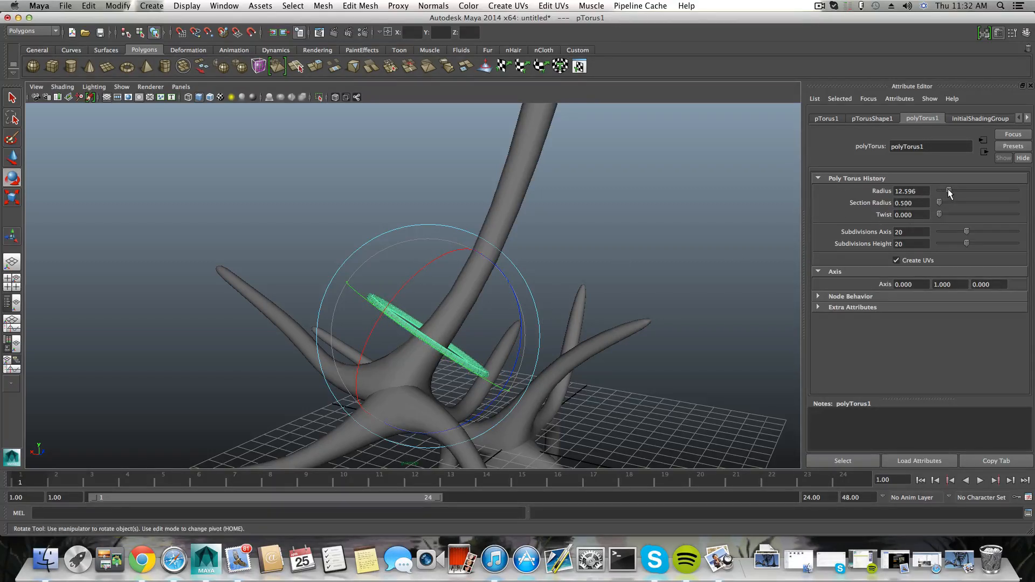
drag(948, 189, 944, 189)
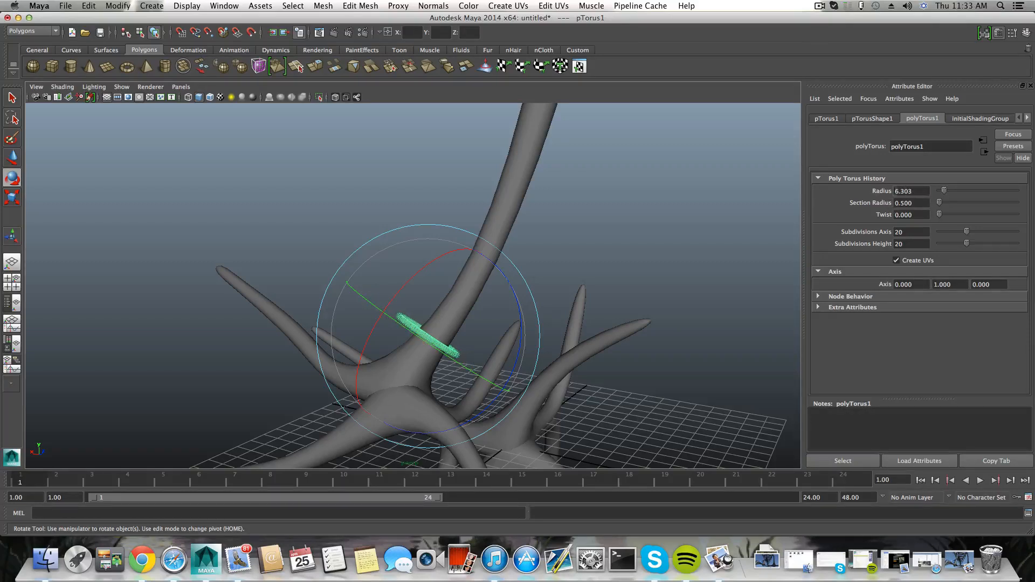
- Scale the torus up uniformly into a wider, thicker ring around the lower end of the tallest branch
alt+drag(593, 289, 573, 324)
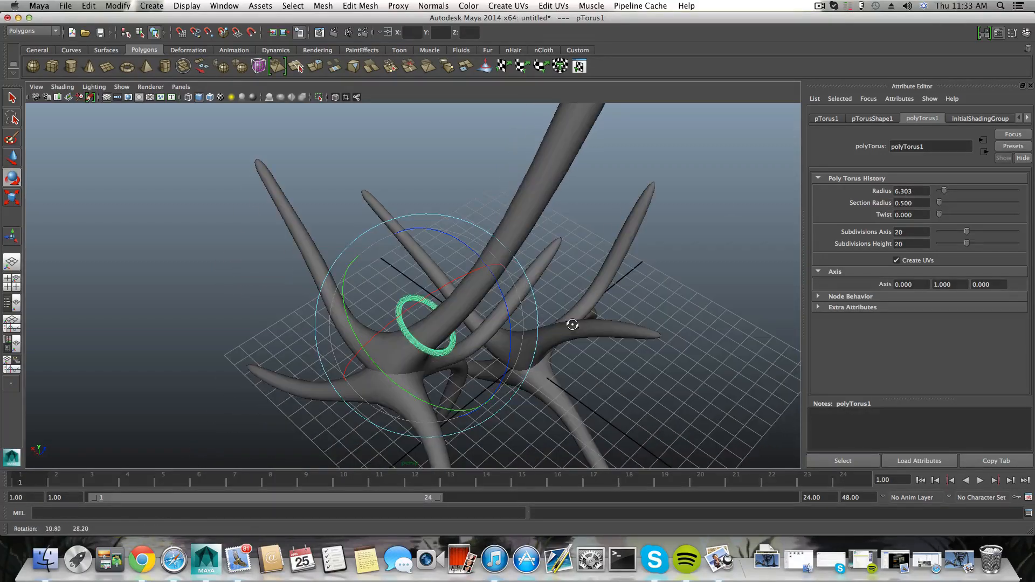
click(12, 197)
drag(424, 326, 485, 323)
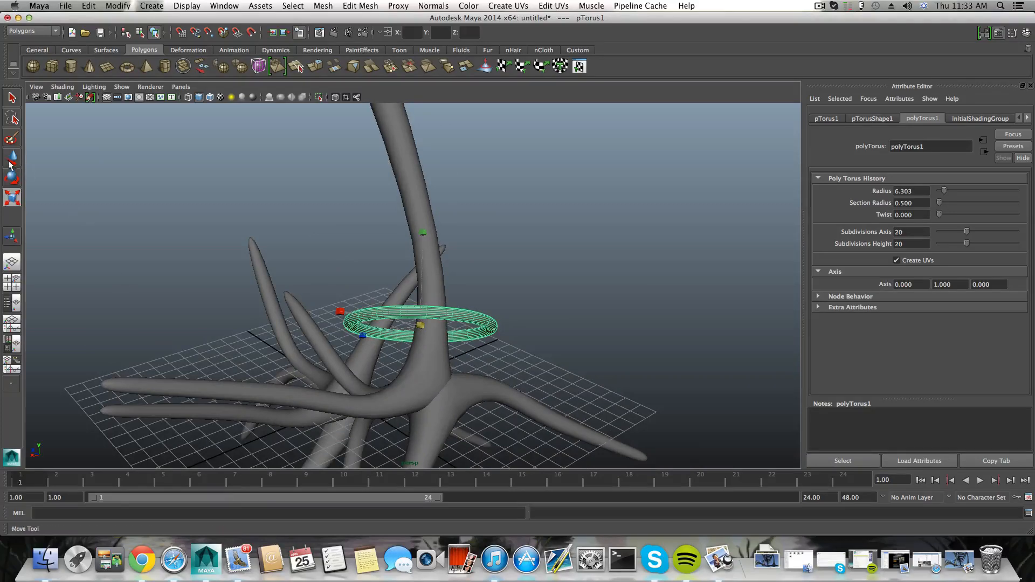
- Centre the ring on the tallest branch and rotate it to follow the branch's tilt
key(w)
alt+drag(390, 331, 395, 420)
drag(456, 327, 472, 330)
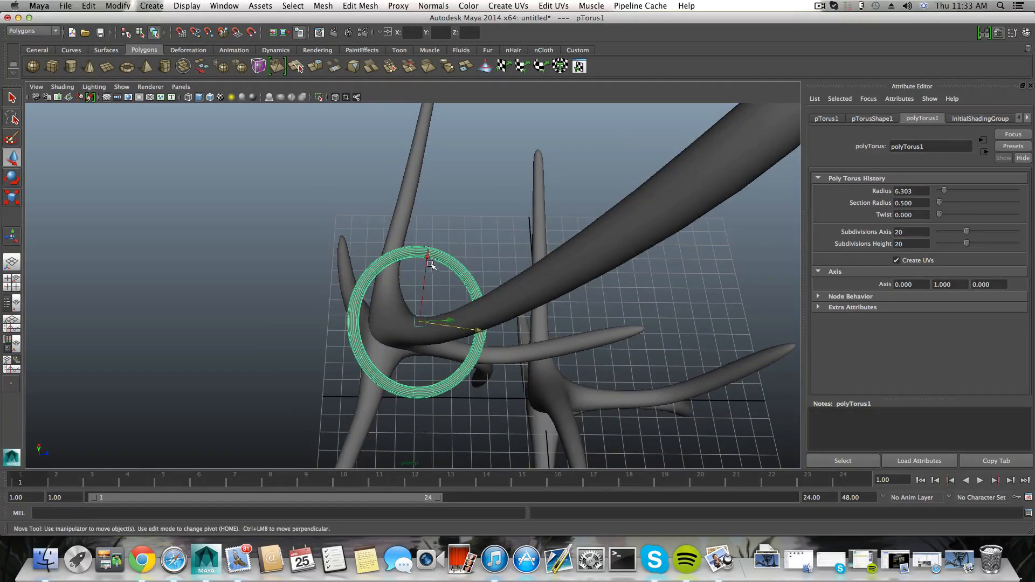
drag(429, 261, 430, 273)
alt+drag(429, 364, 546, 296)
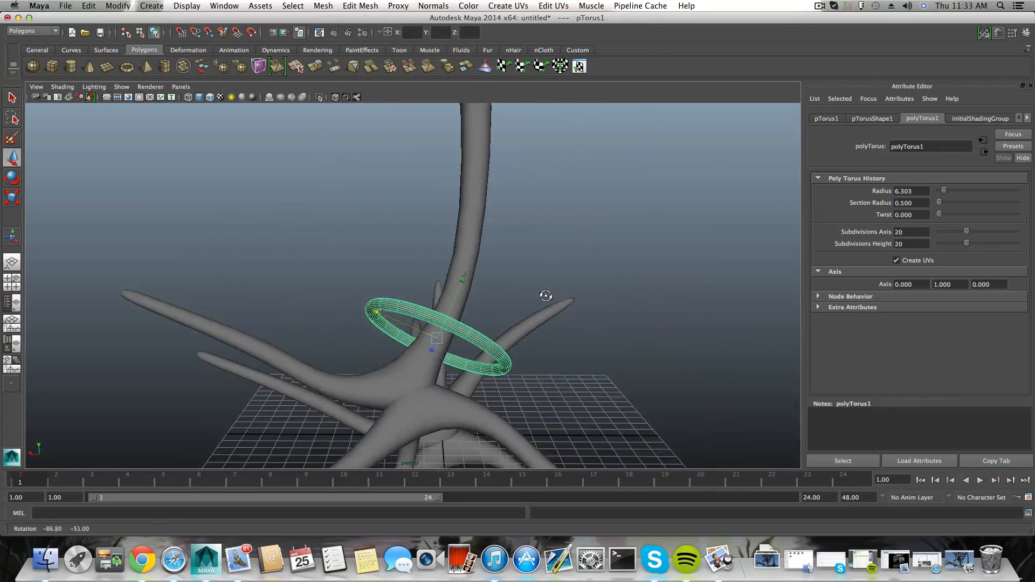
key(e)
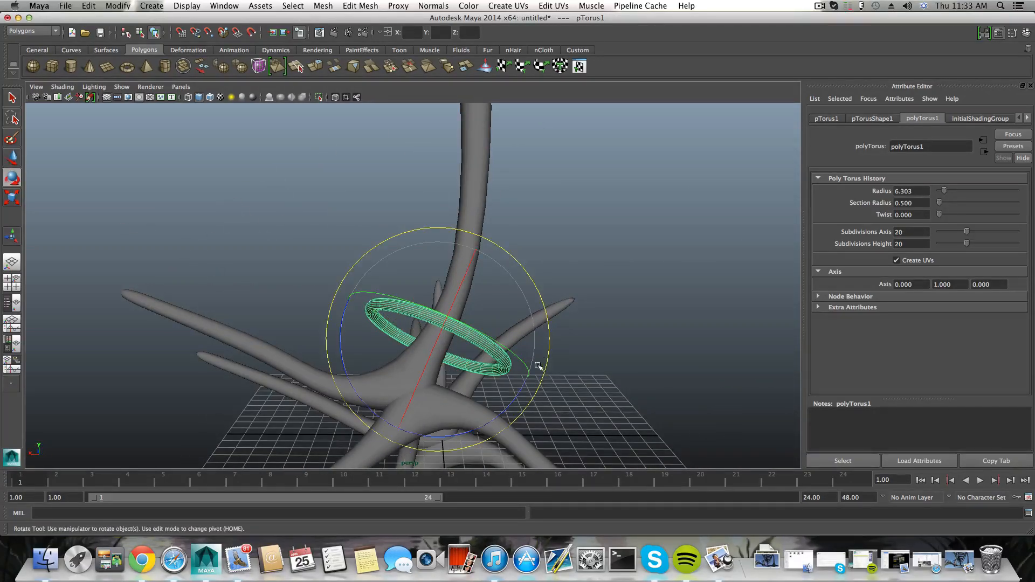
drag(519, 387, 451, 422)
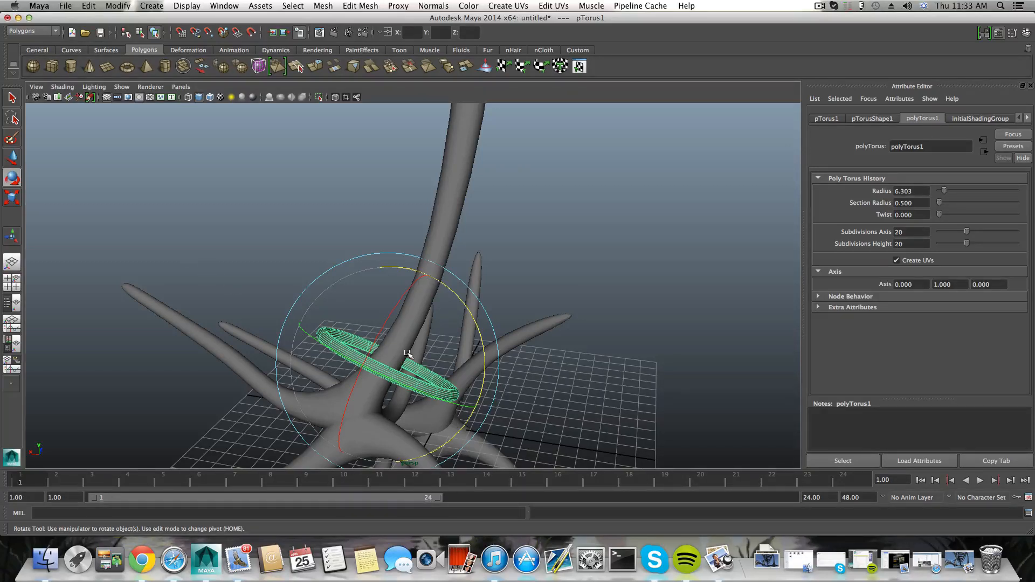
click(923, 5)
click(923, 6)
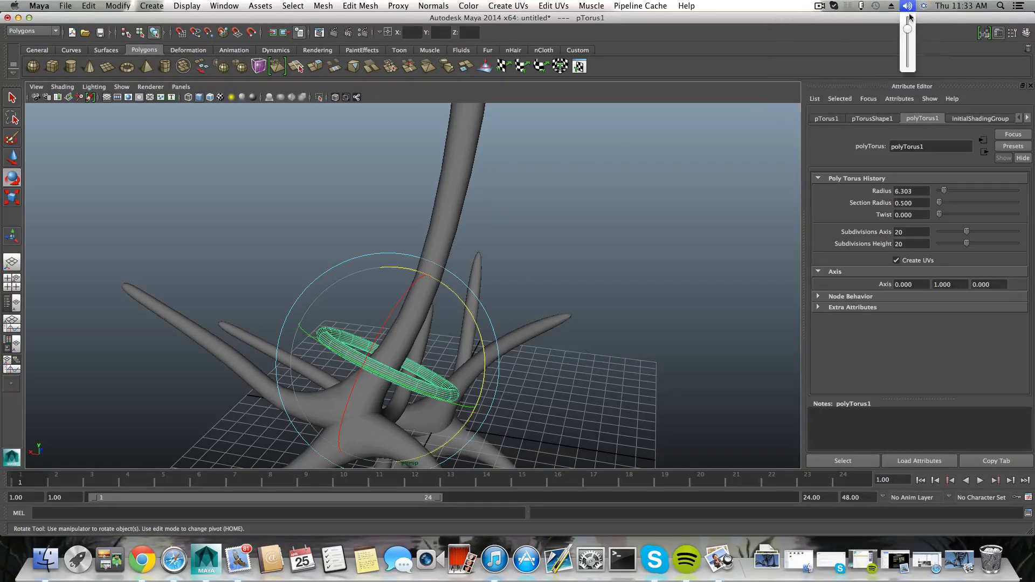
click(923, 5)
click(926, 20)
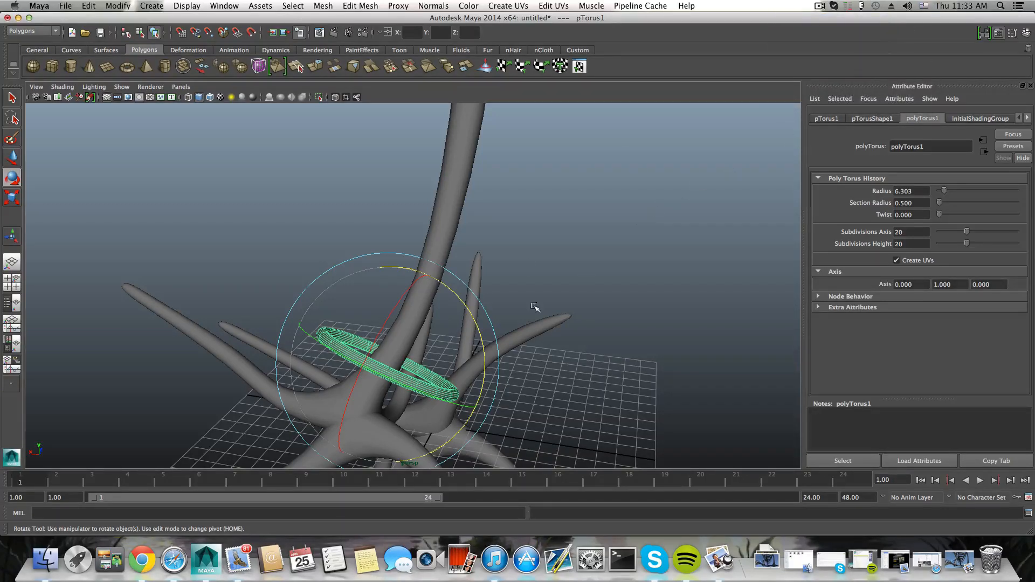
- Duplicate the ring, scale the copy up uniformly and move it up along the tallest branch above the first ring
key(ctrl+d)
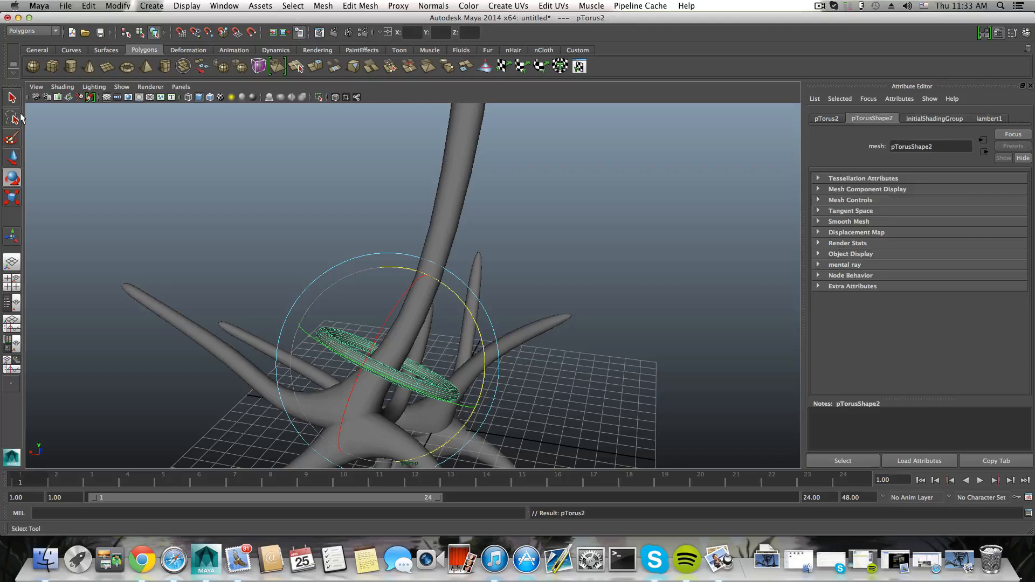
click(12, 199)
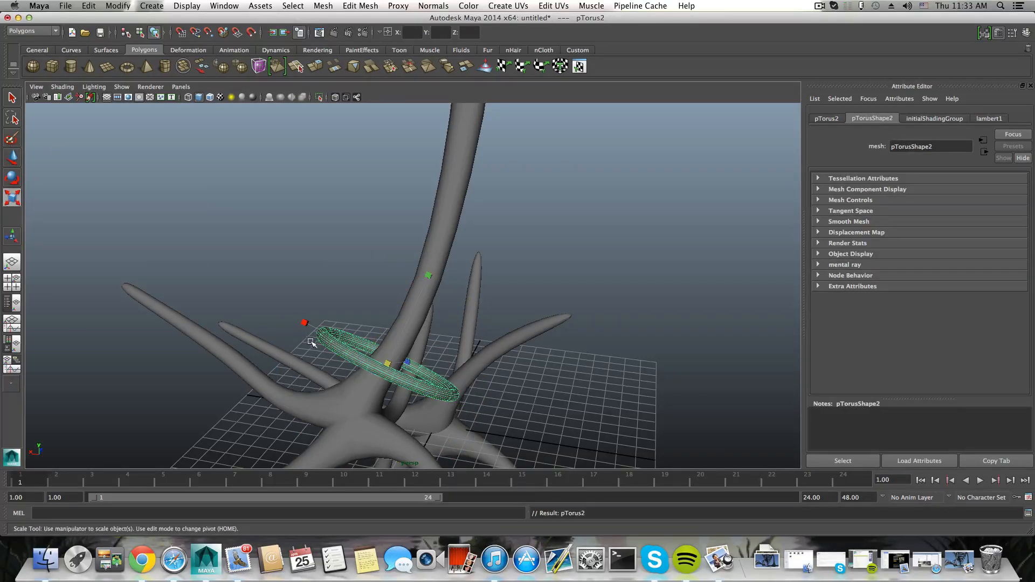
drag(388, 365, 401, 300)
key(w)
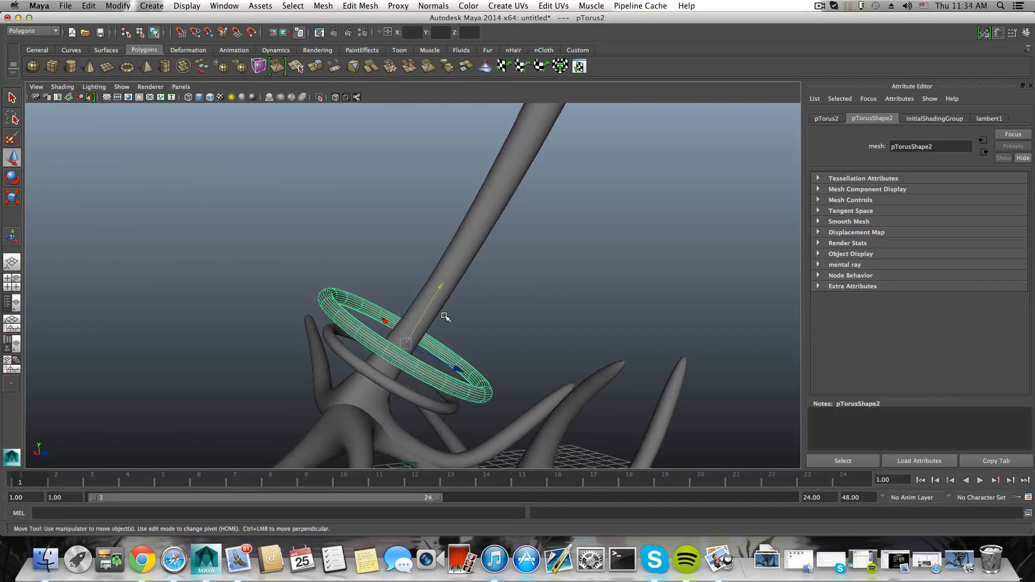
- Duplicate the enlarged ring six times with the same transform to build a widening spiral-like stack up the tallest branch
key(shift+d)
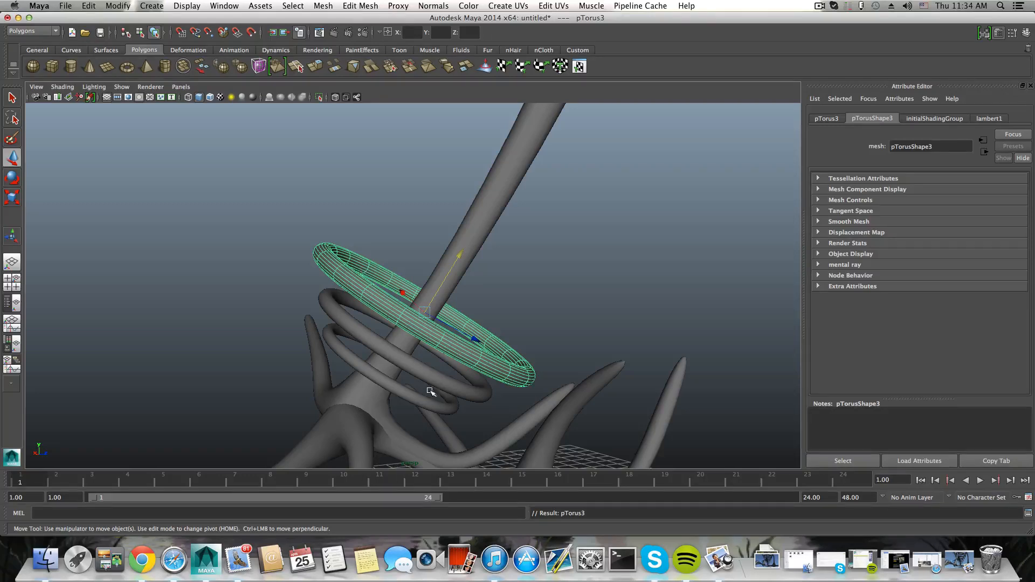
alt+drag(384, 387, 403, 348)
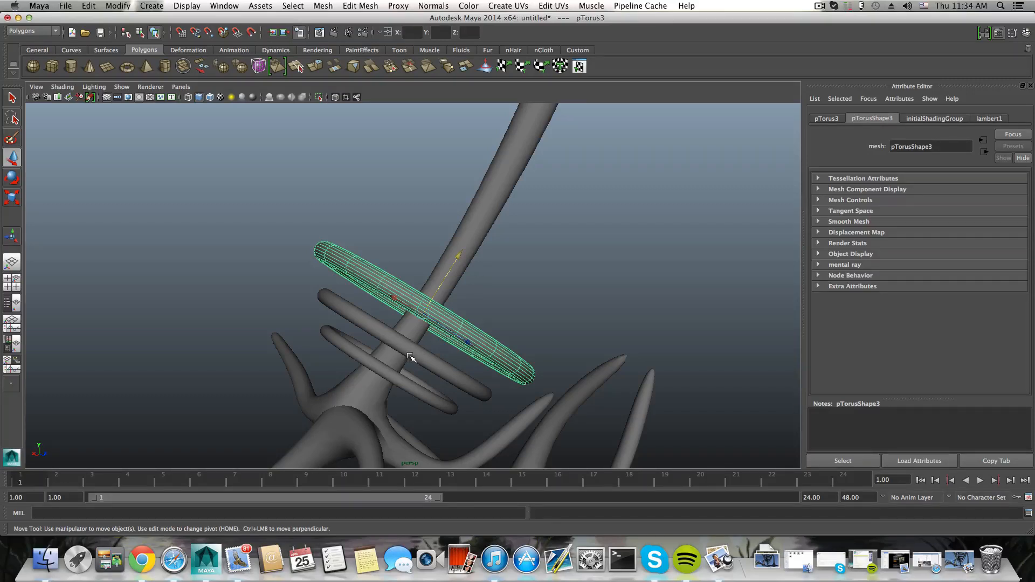
key(shift+d)
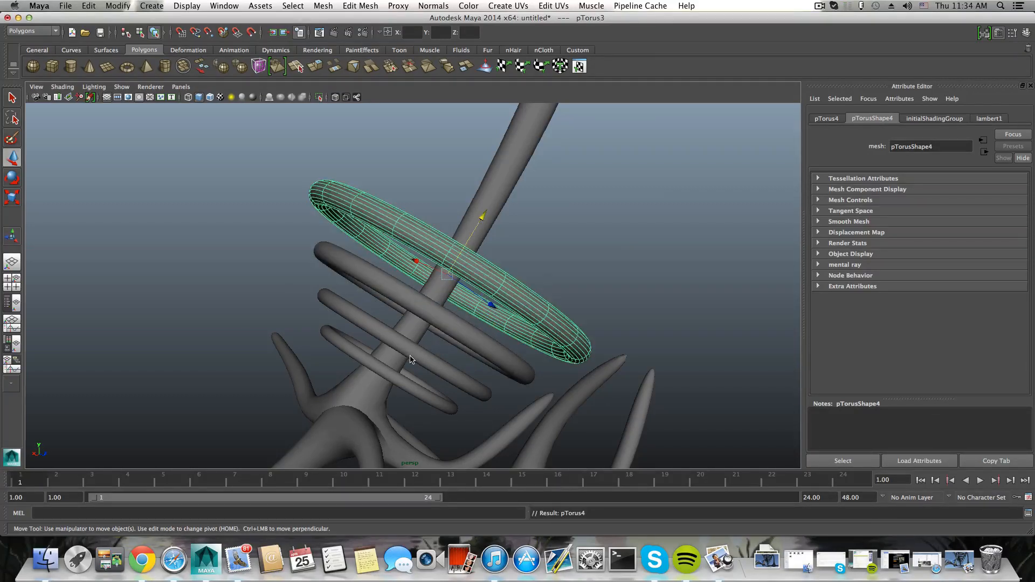
key(shift+d)
scroll(411, 358, down, 5)
key(shift+d)
key(shift+d)
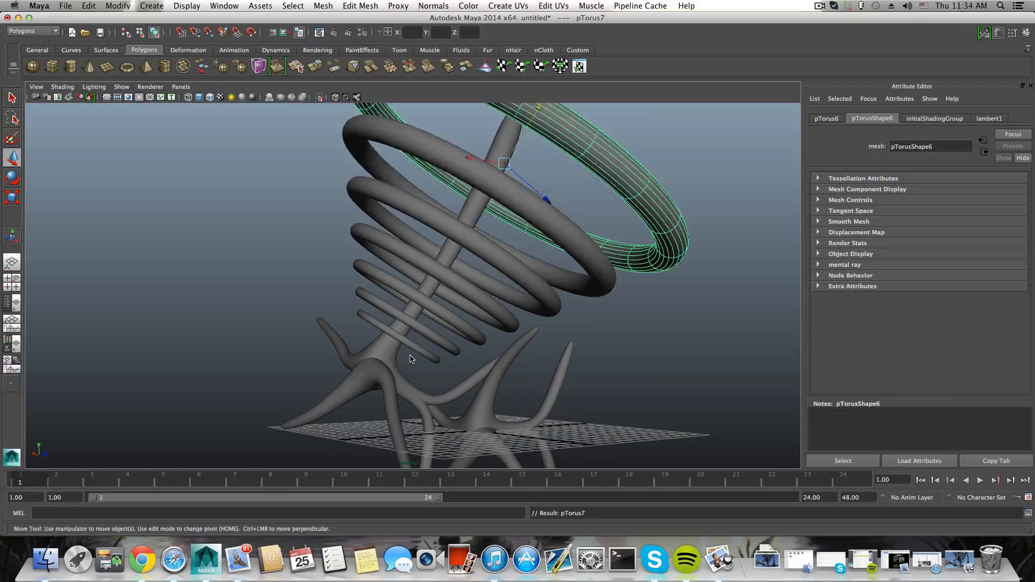
key(shift+d)
- Create a small polygon sphere and position it among the lower branches beneath the stack of rings
scroll(411, 356, down, 3)
alt+drag(411, 351, 217, 347)
scroll(358, 358, up, 5)
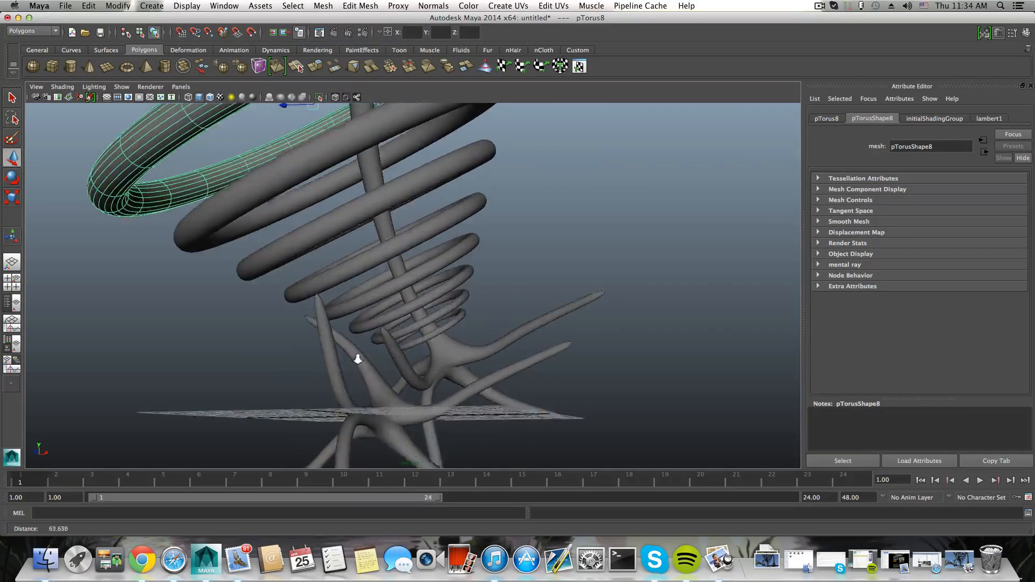
alt+middle_drag(358, 358, 398, 333)
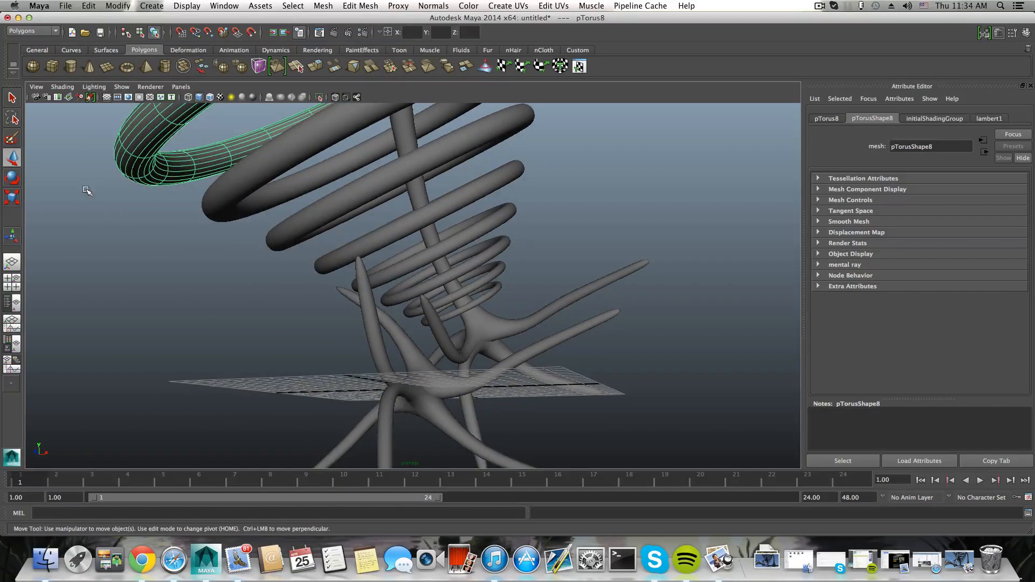
click(34, 64)
drag(423, 322, 501, 287)
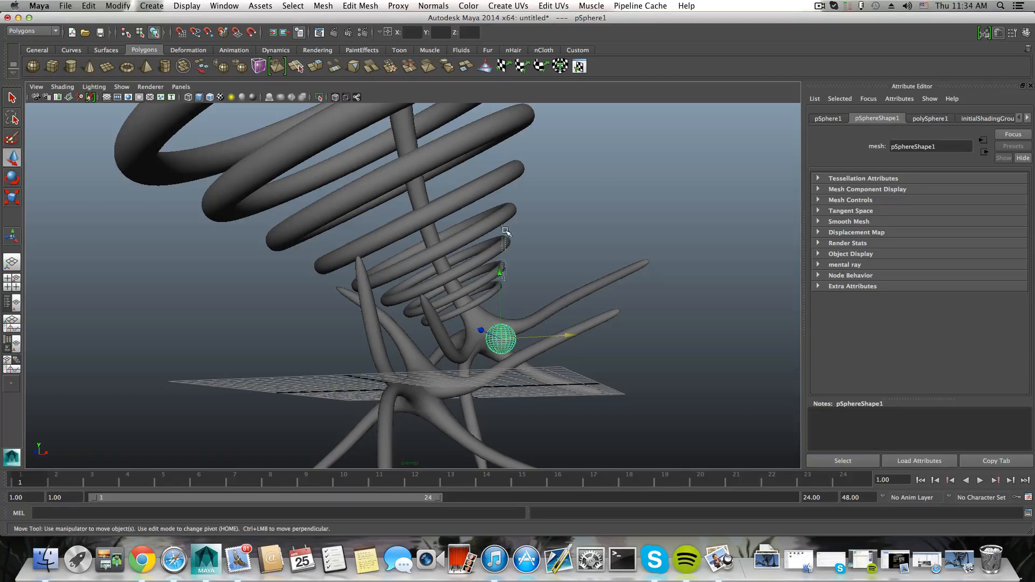
mouse_move(507, 236)
mouse_down()
mouse_move(498, 300)
mouse_move(498, 247)
mouse_up()
click(503, 330)
drag(545, 286, 492, 385)
alt+drag(470, 426, 471, 363)
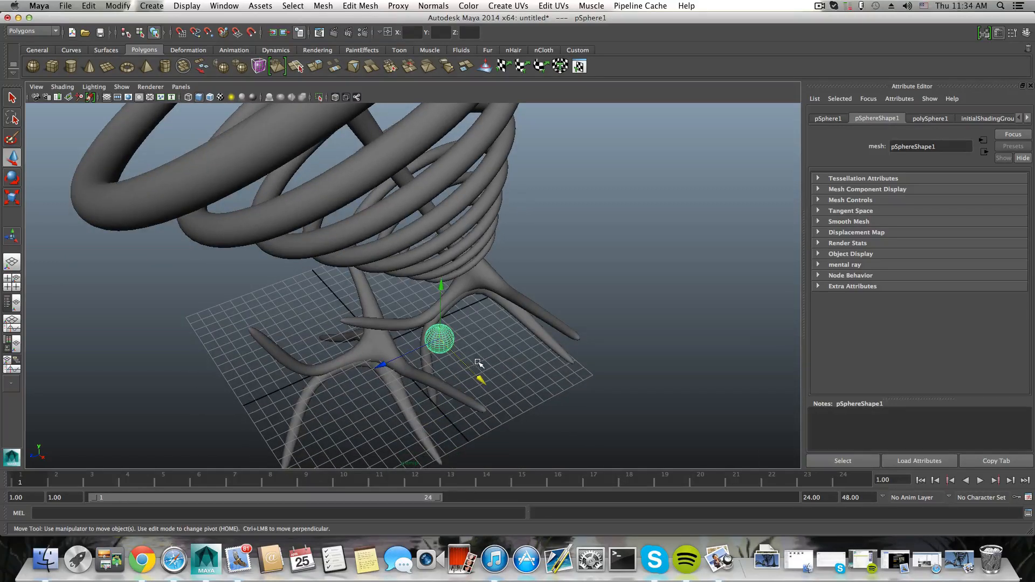
- Duplicate the sphere, bringing the copy over to the front branching piece and scaling it up uniformly
key(ctrl+d)
drag(397, 357, 245, 385)
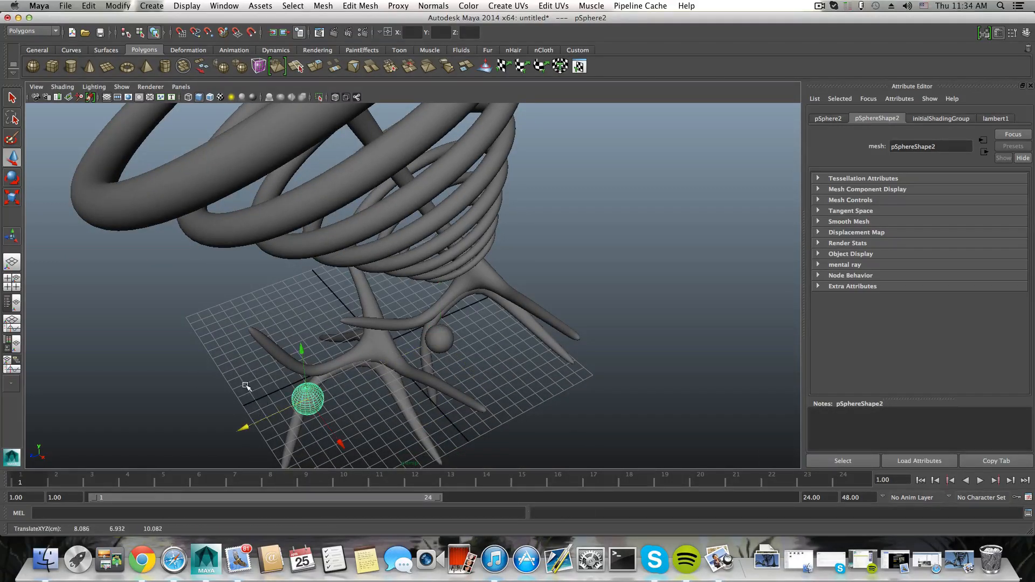
click(12, 197)
drag(306, 399, 330, 401)
alt+drag(75, 308, 119, 271)
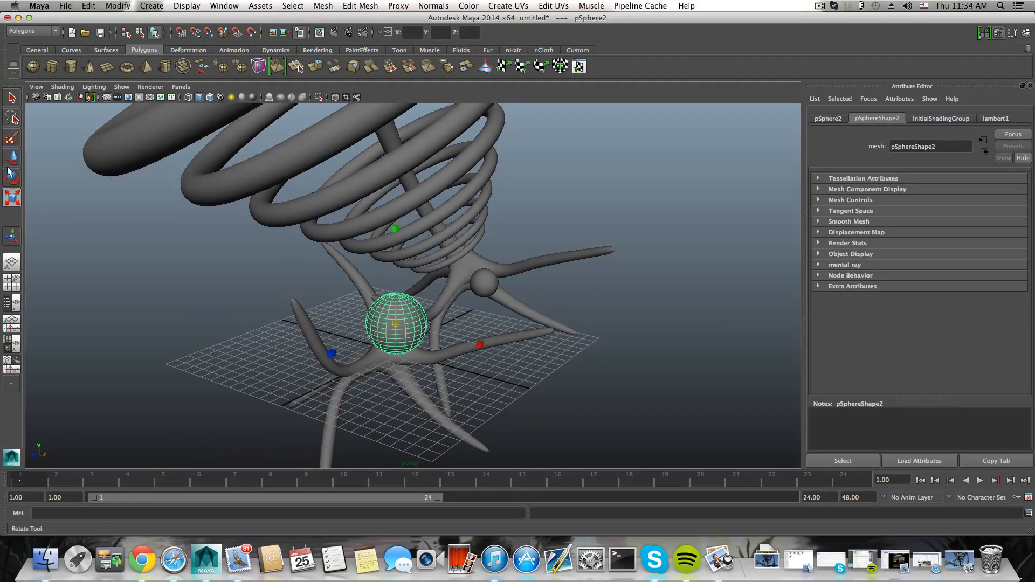
- Move the enlarged sphere out past the front branching piece, below the outer edge of the rings
key(w)
drag(450, 339, 213, 257)
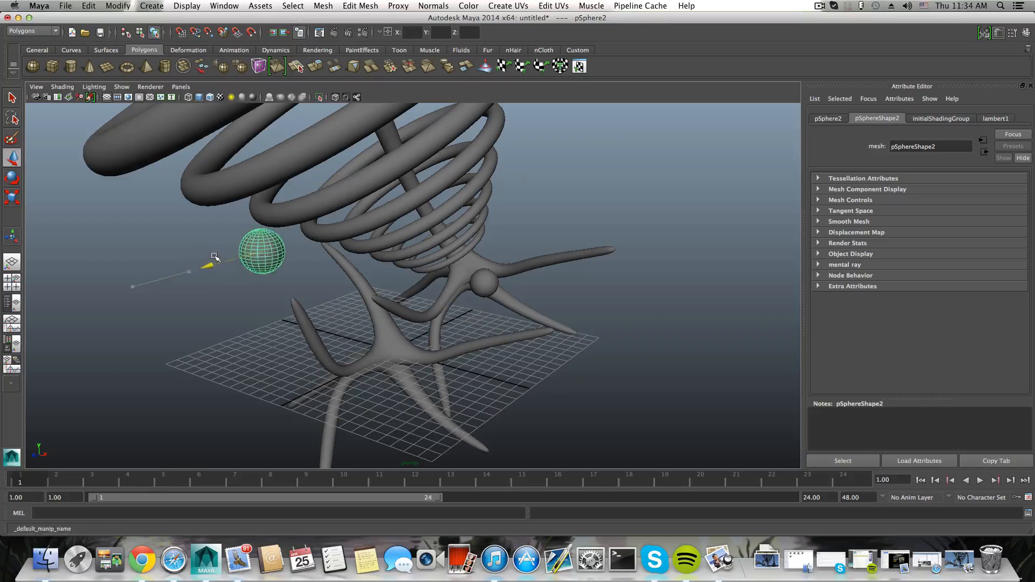
drag(257, 184, 259, 226)
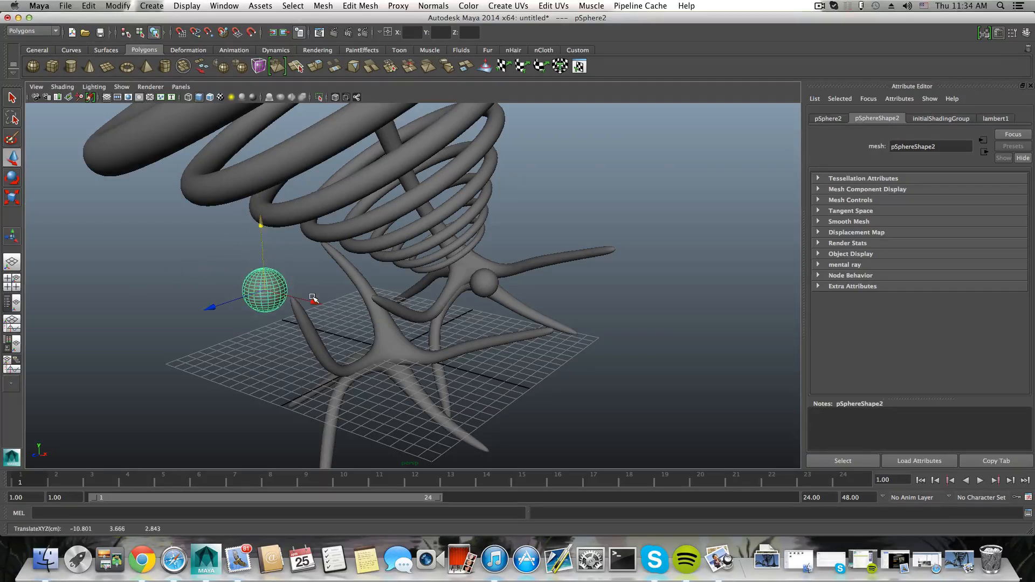
drag(313, 297, 197, 282)
alt+drag(215, 308, 257, 296)
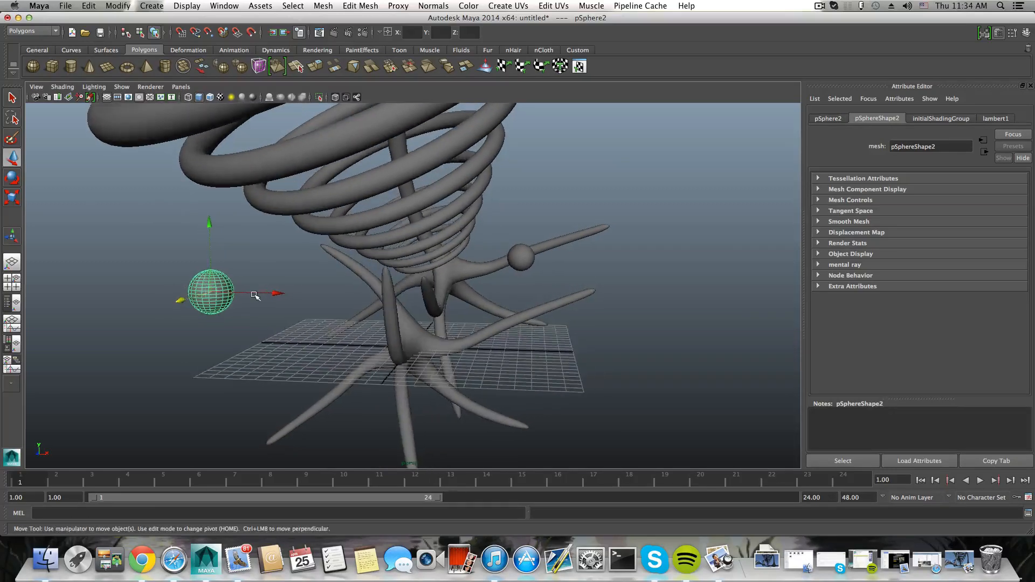
- Duplicate the large sphere twice, placing the newest copy among the branches and scaling it down
key(super+d)
click(225, 296)
key(super+d)
drag(277, 292, 545, 344)
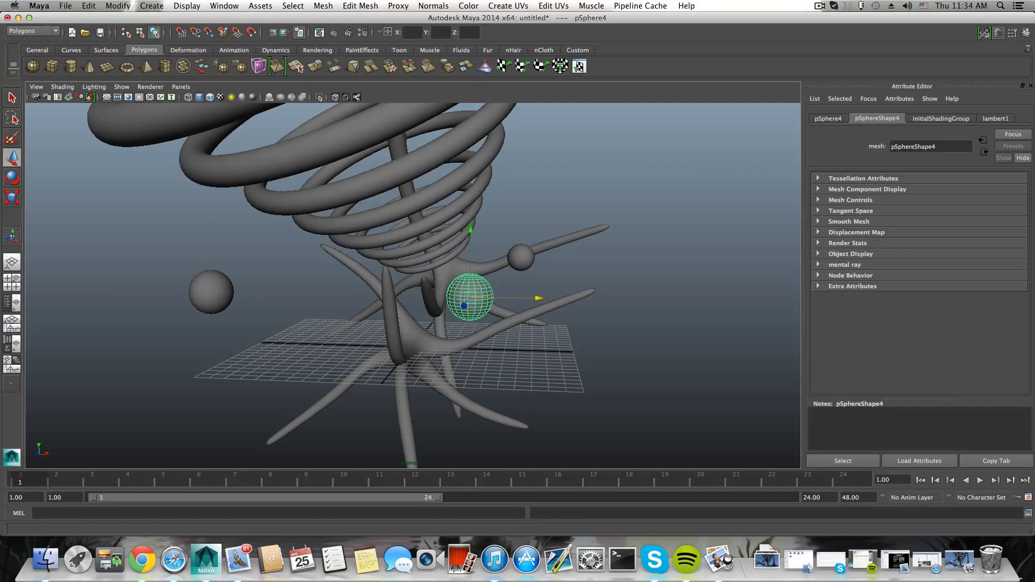
key(r)
drag(467, 298, 405, 318)
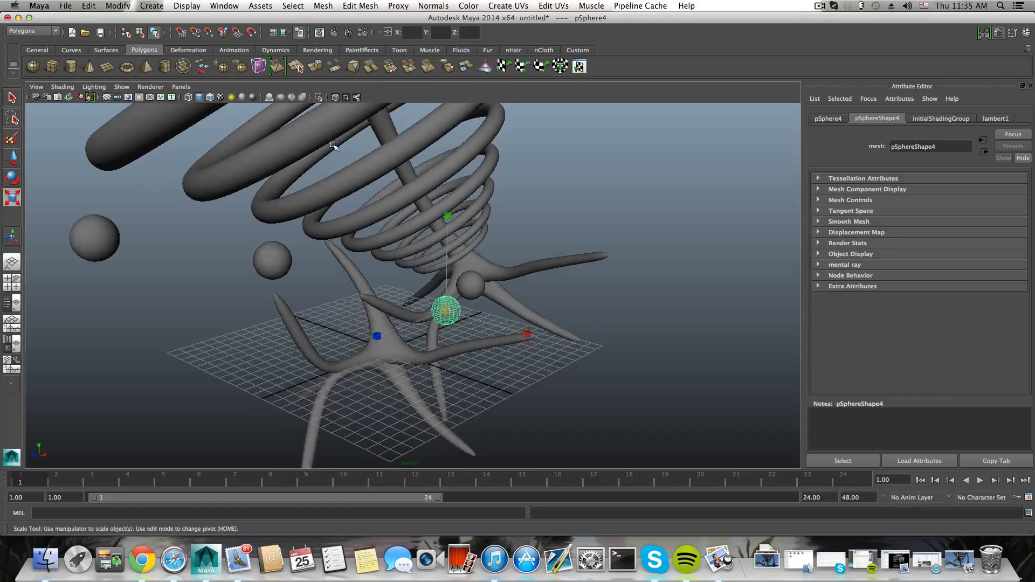
- Select the large outlying sphere and move it in along X toward the front branching piece
scroll(355, 299, down, 5)
alt+drag(30, 305, 63, 295)
scroll(62, 302, down, 5)
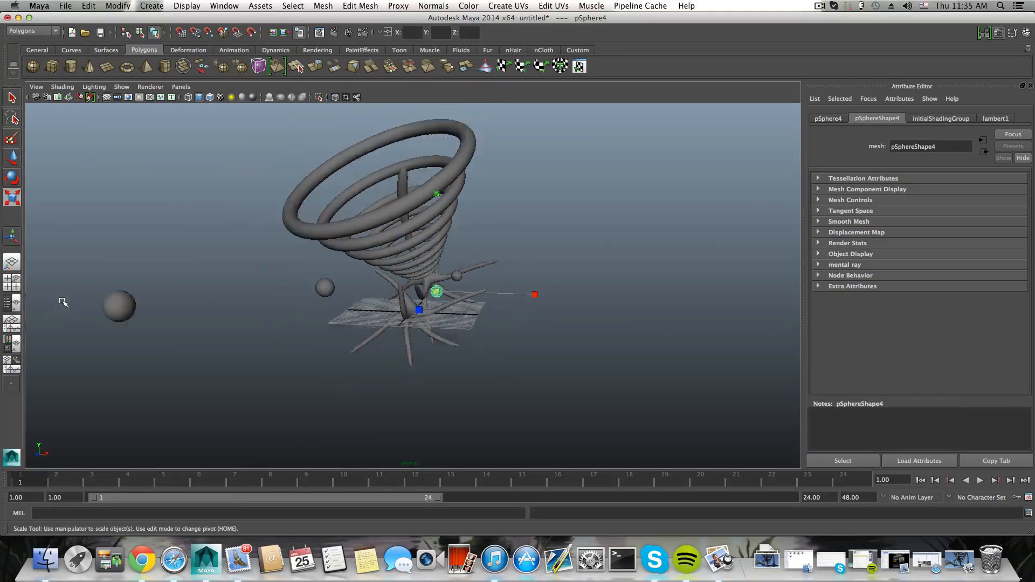
click(154, 303)
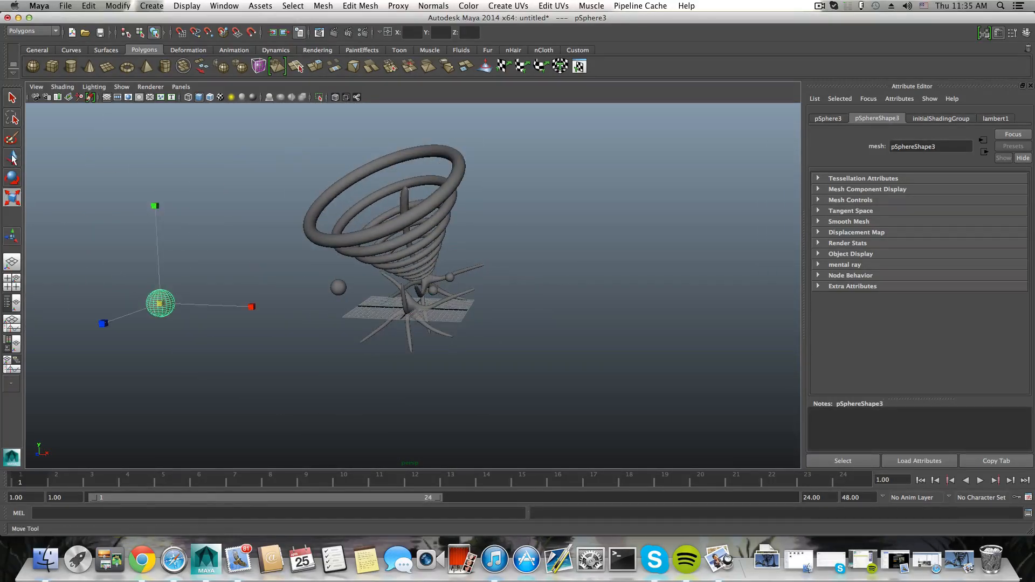
key(w)
drag(233, 305, 444, 326)
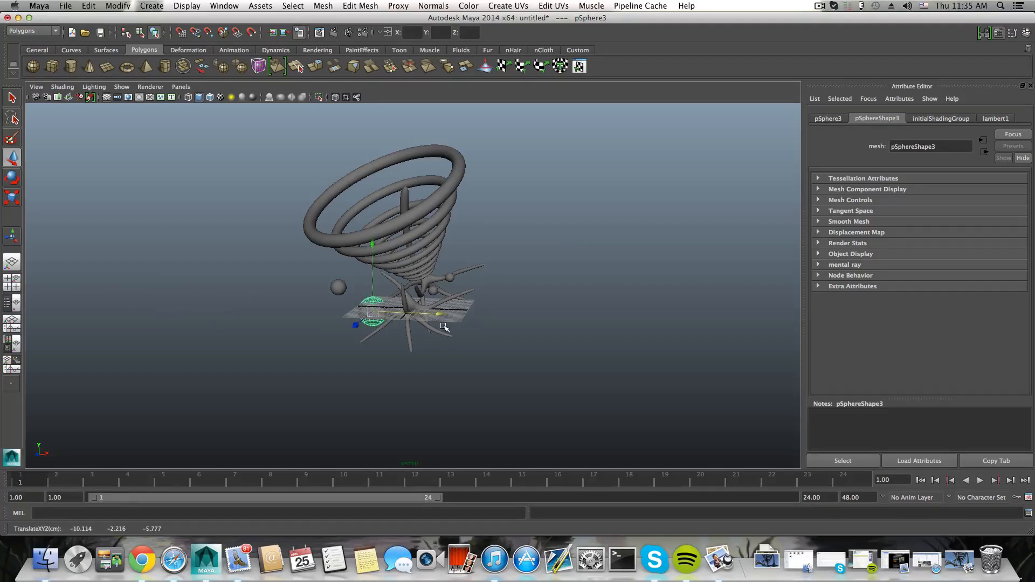
- Adjust the height and depth of the large sphere so it sits low beside the front branches
scroll(560, 383, up, 5)
alt+drag(457, 365, 465, 396)
drag(312, 344, 311, 252)
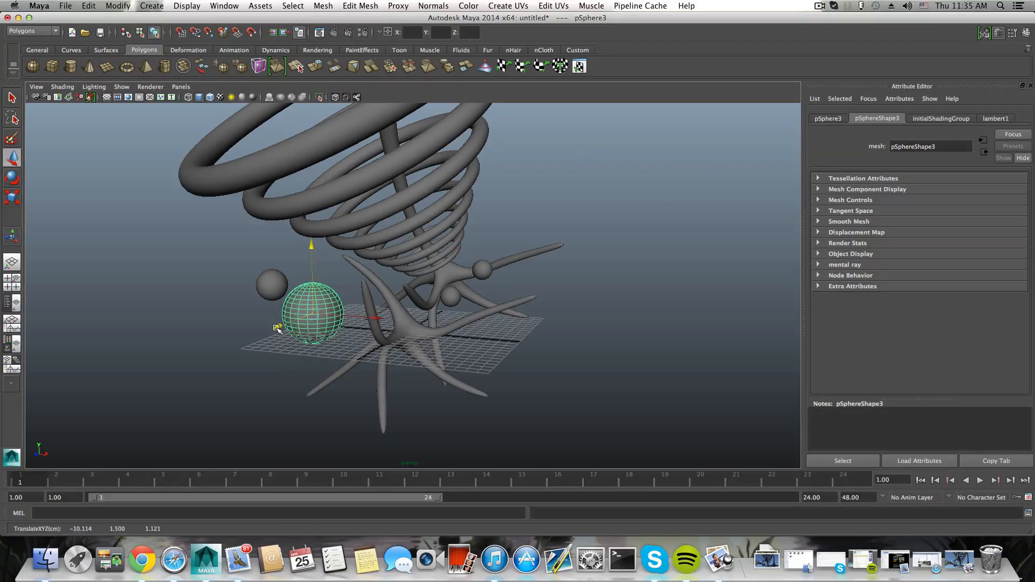
drag(314, 249, 312, 280)
alt+drag(313, 315, 350, 303)
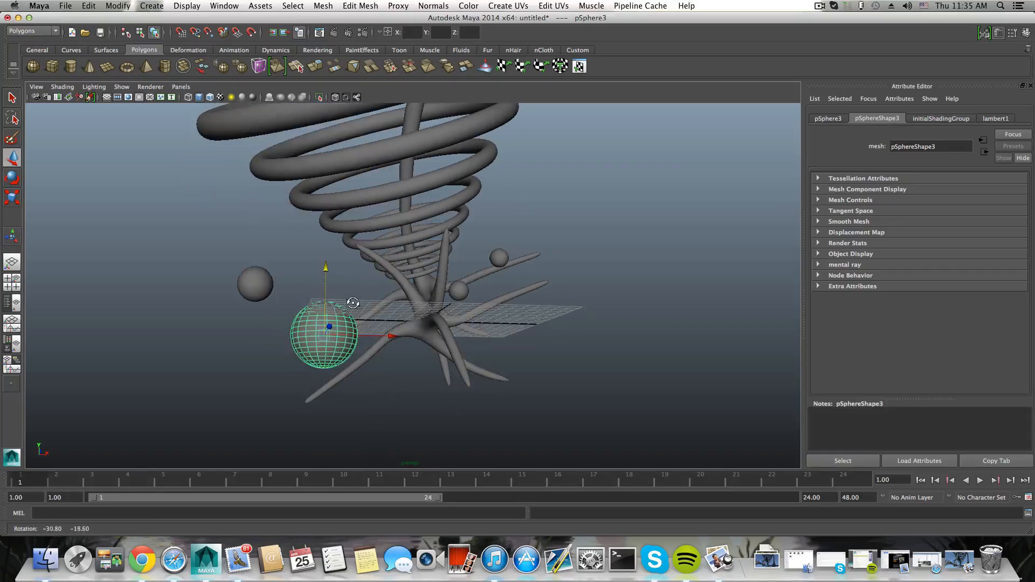
alt+right_drag(378, 321, 474, 336)
alt+middle_drag(474, 335, 485, 405)
mouse_move(505, 381)
alt+mouse_down()
mouse_move(530, 379)
mouse_move(503, 388)
alt+mouse_up()
alt+right_drag(503, 388, 465, 362)
alt+middle_drag(466, 362, 466, 407)
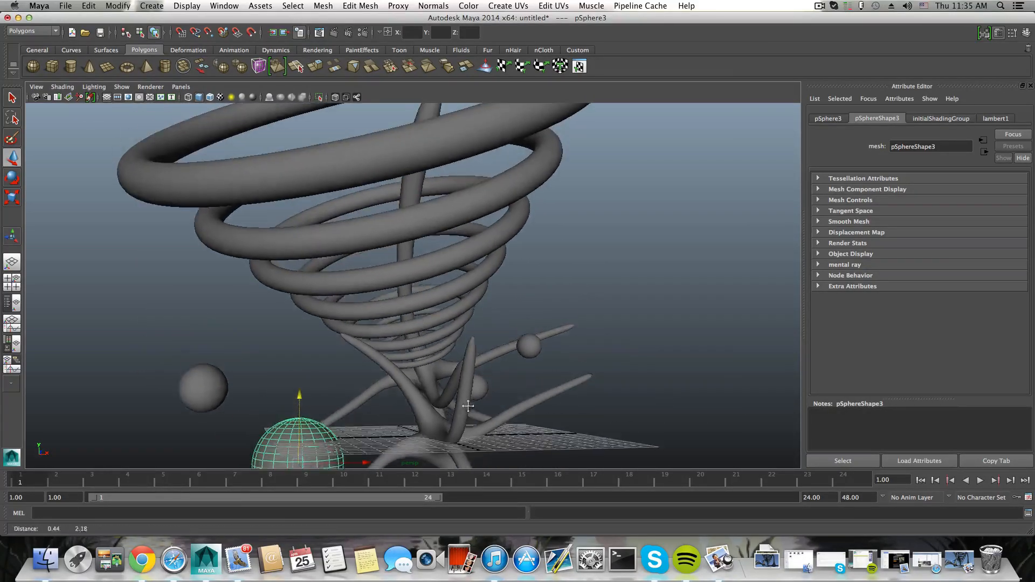
- Select all the rings, branches and spheres together and assign a new Lambert material to them
alt+right_drag(466, 407, 448, 367)
alt+drag(456, 357, 376, 337)
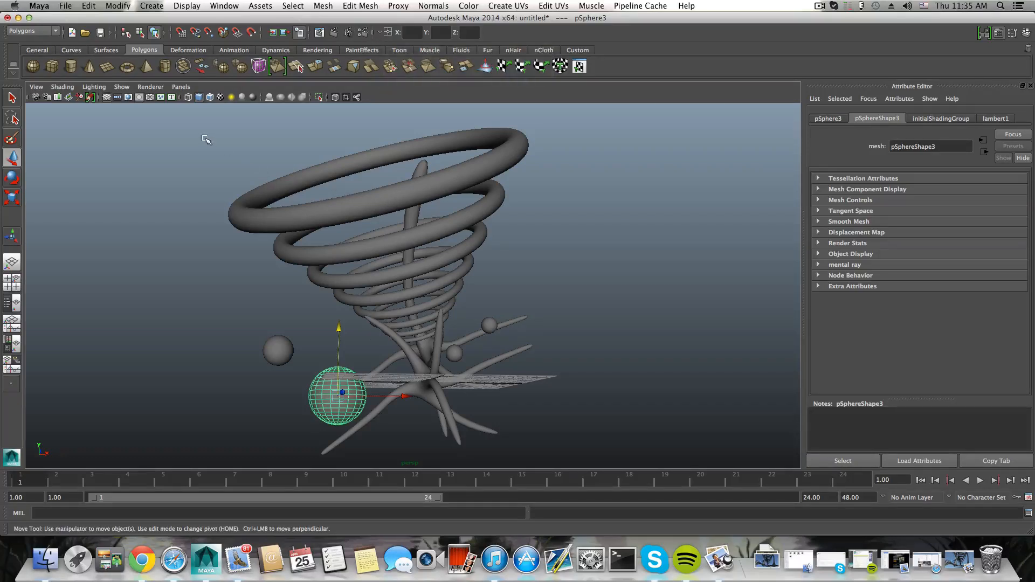
drag(160, 285, 663, 419)
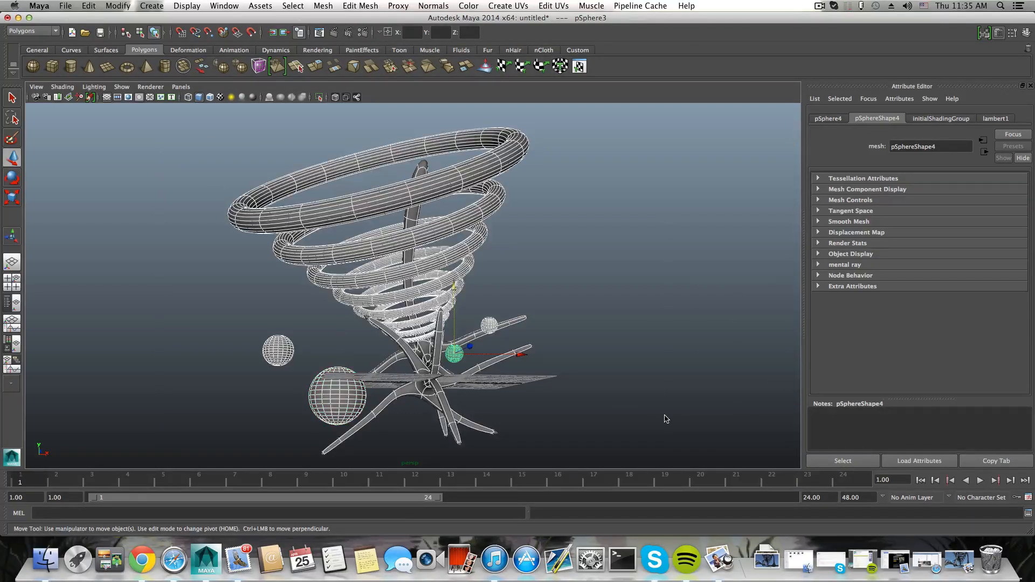
right_drag(426, 259, 500, 479)
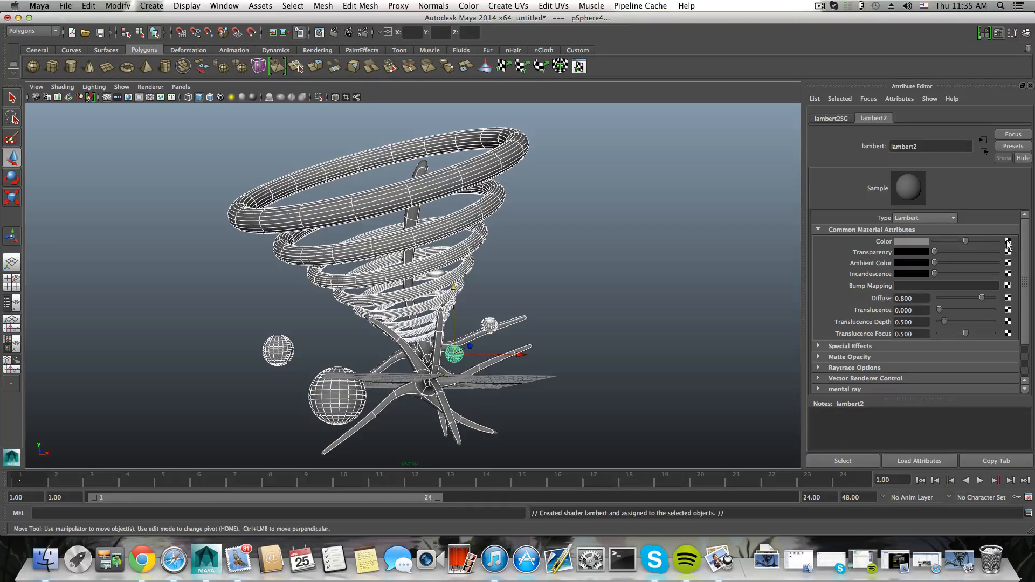
- Map the new Lambert's color with the dielectric_material node from mental ray's Legacy Materials
click(1008, 241)
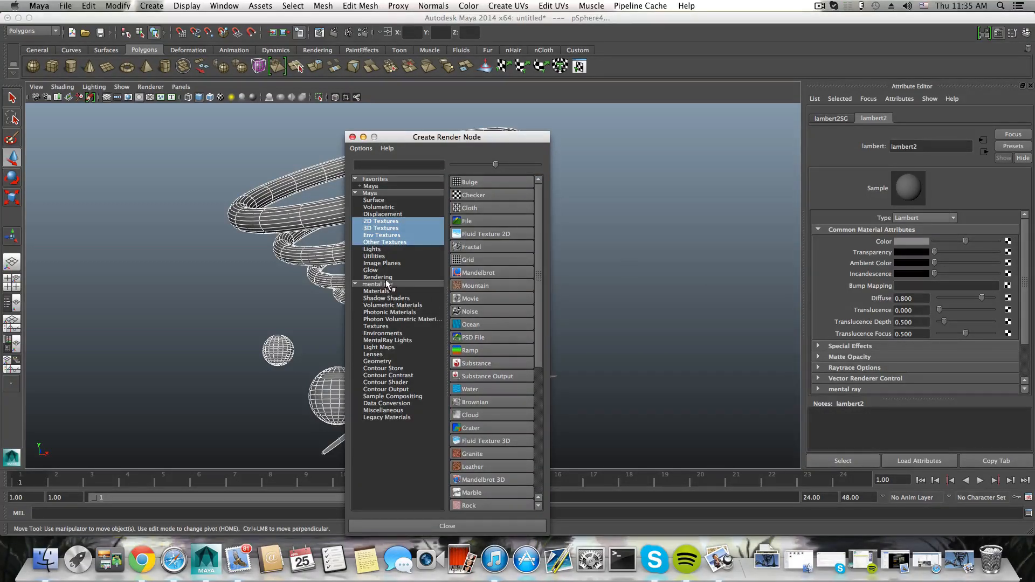
click(387, 417)
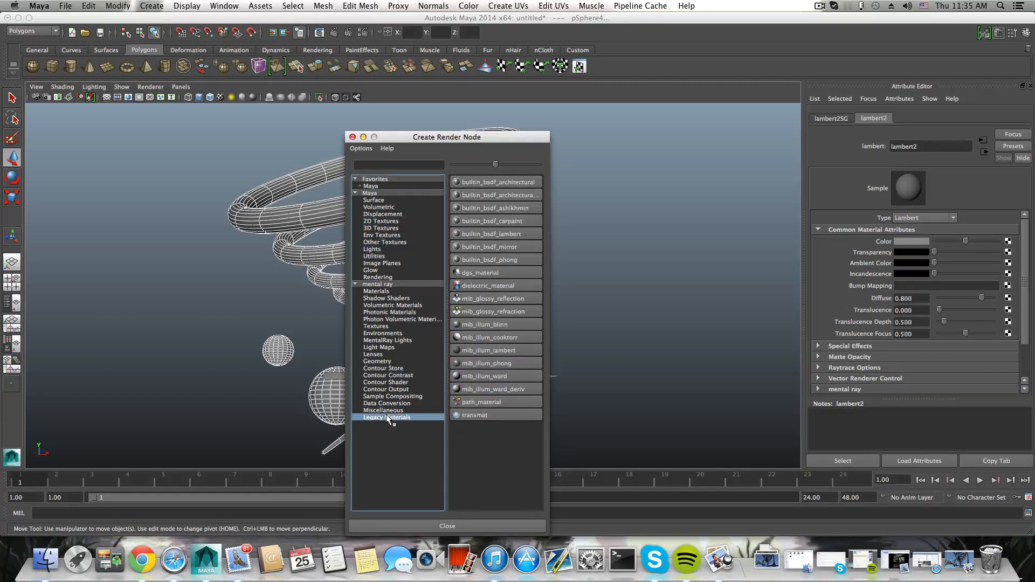
click(483, 284)
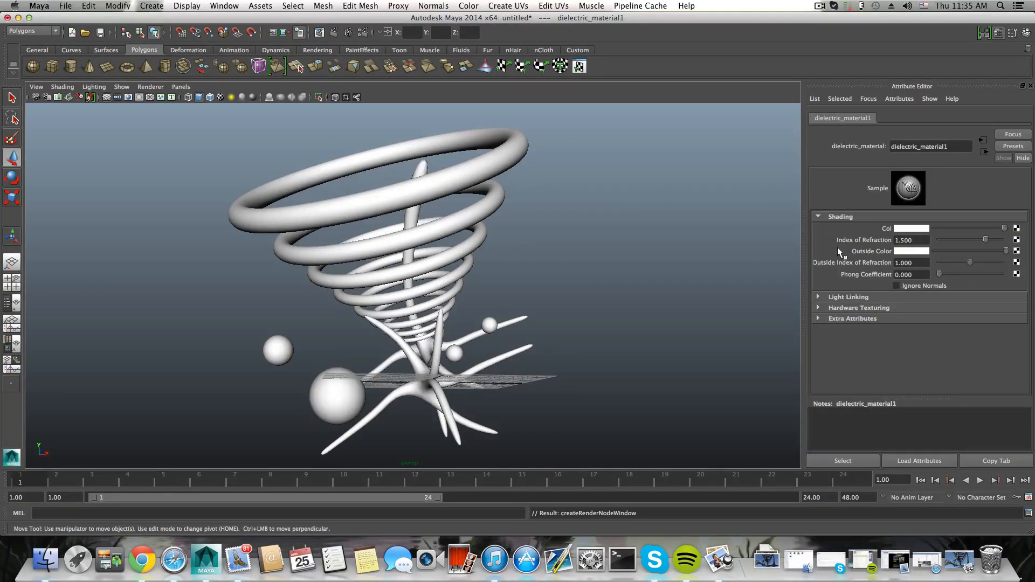
- Change the dielectric material's Col value to a bright, light blue
click(908, 230)
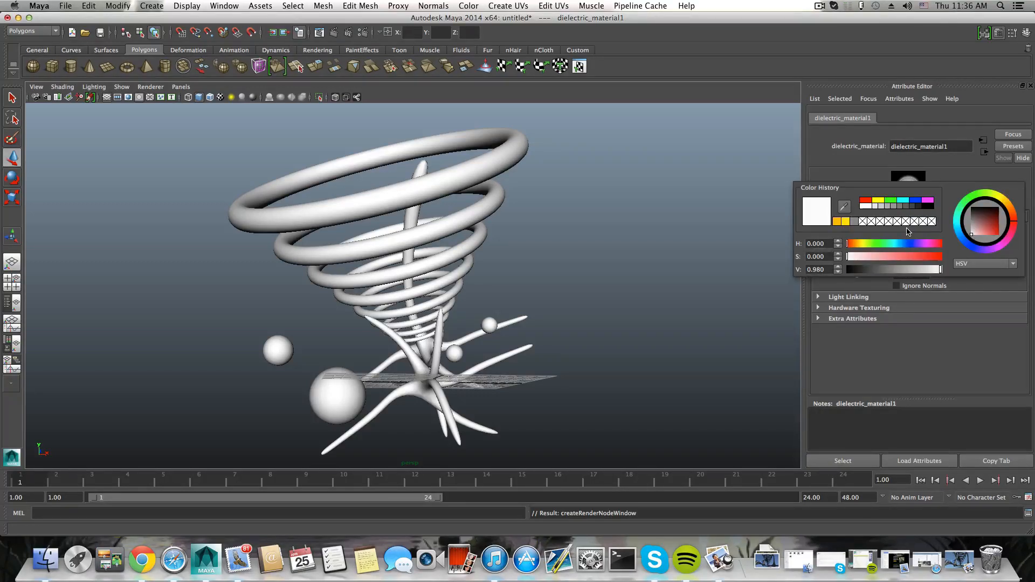
click(967, 245)
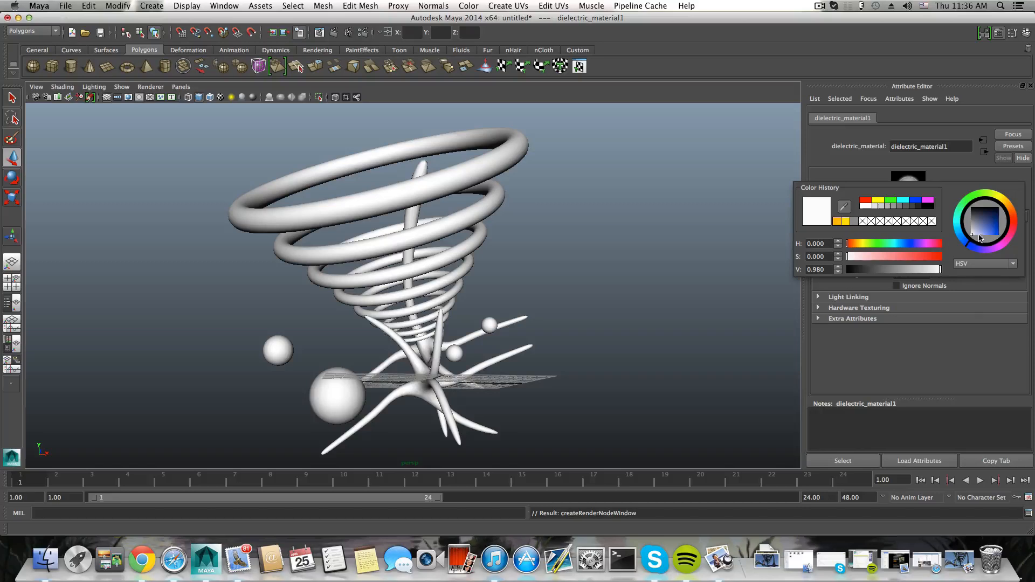
drag(980, 238, 989, 241)
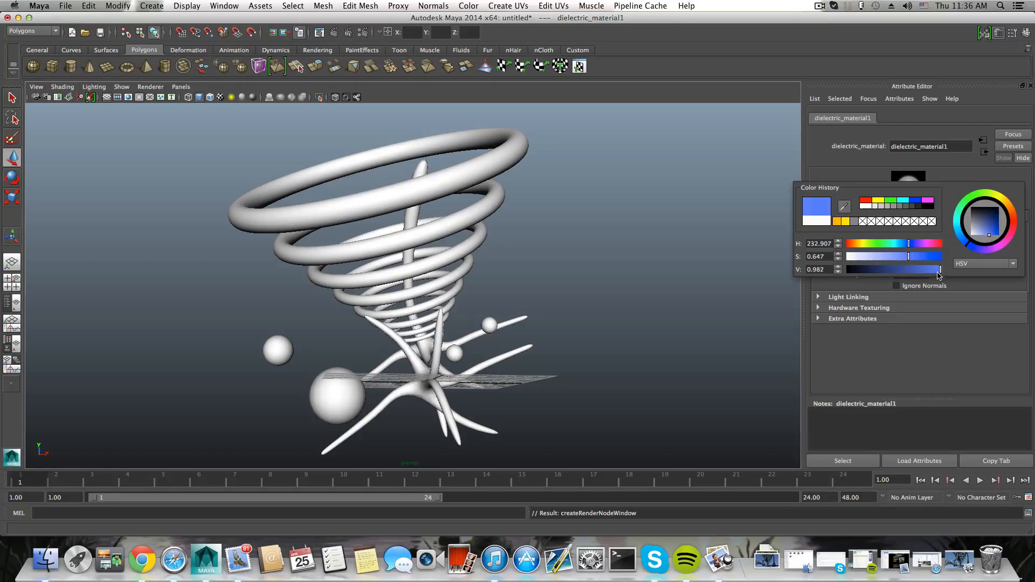
drag(941, 270, 936, 269)
drag(964, 243, 989, 237)
click(989, 235)
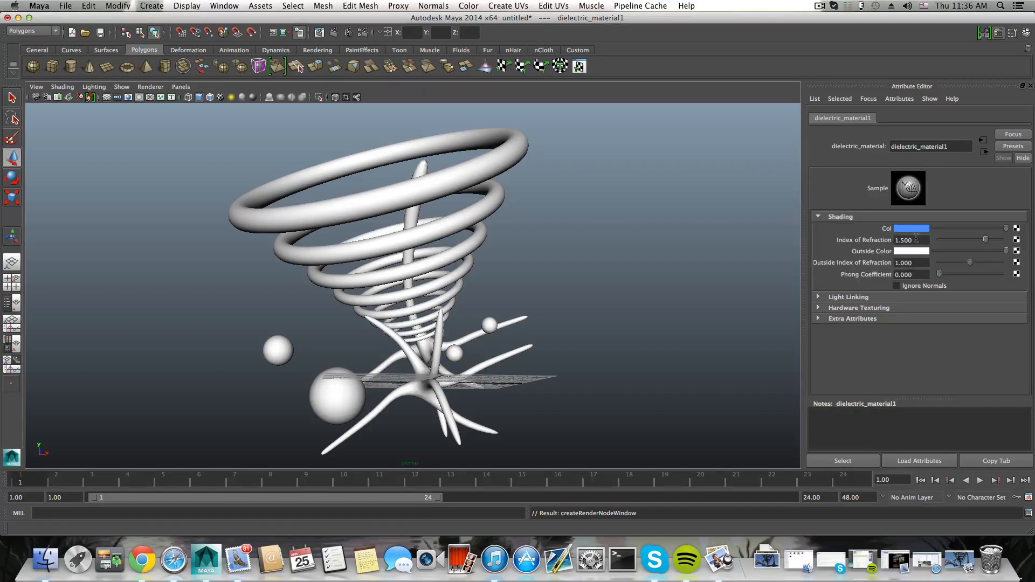
- Set the dielectric material's Index of Refraction to 1.6
drag(917, 238, 904, 241)
text(600)
key(Return)
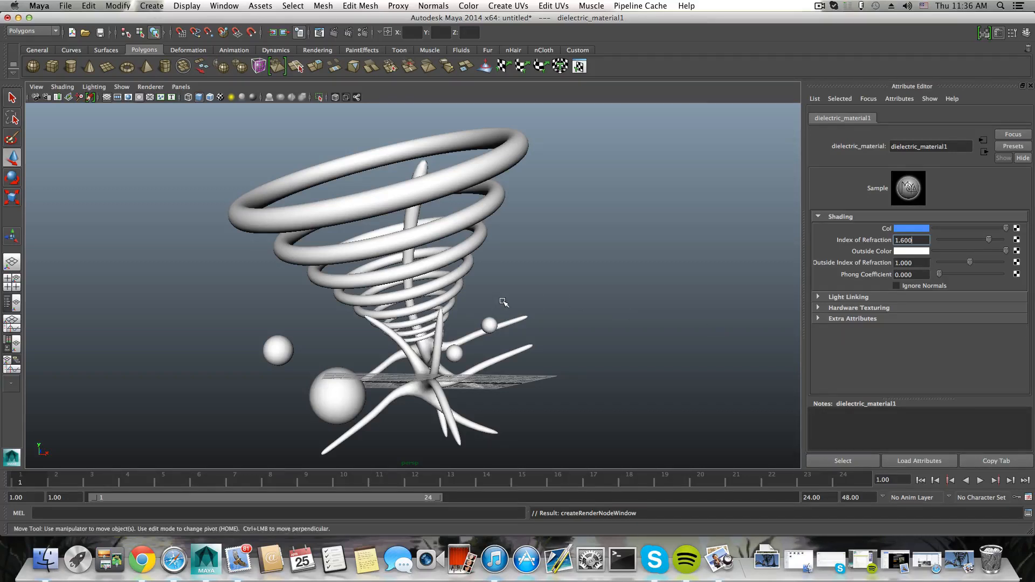
- Reselect the whole sculpture to show its Lambert material, and review the common render settings, including file output and image size
drag(207, 156, 534, 442)
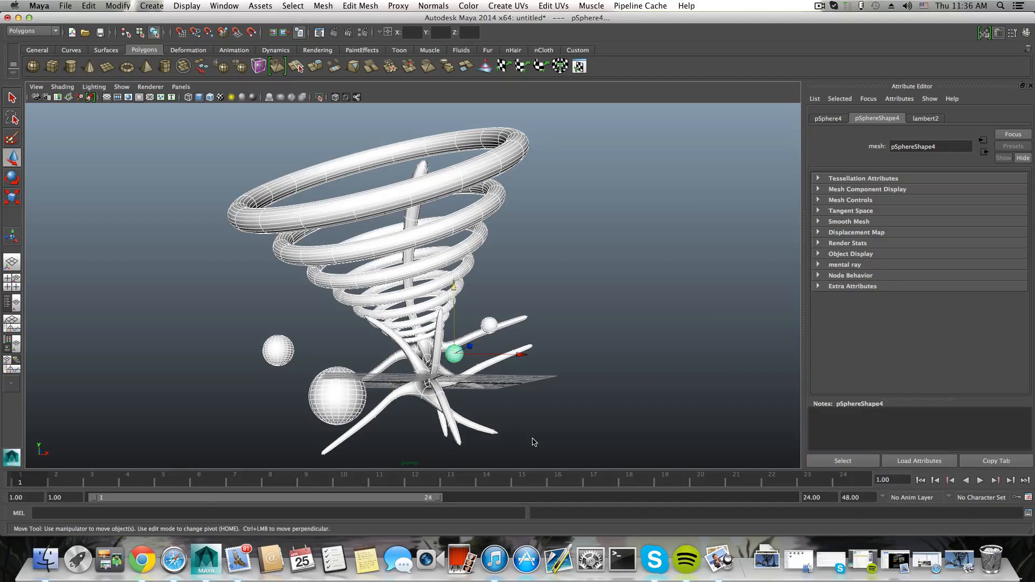
click(935, 118)
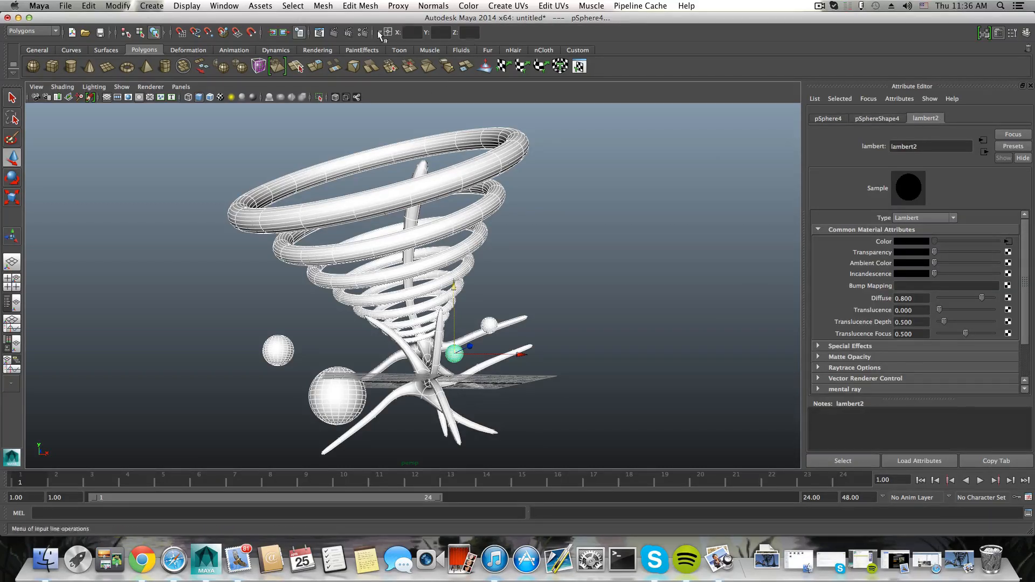
click(361, 33)
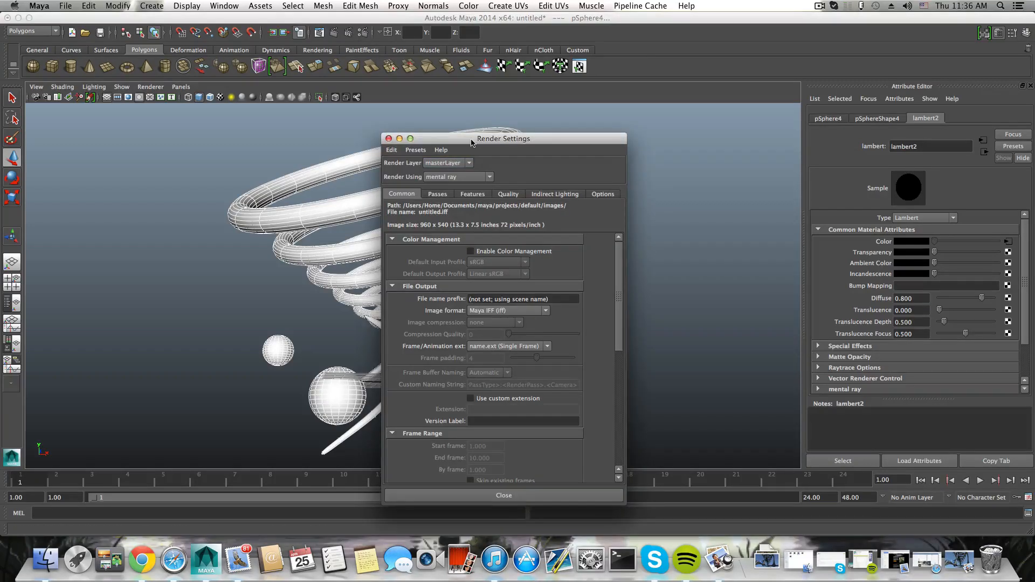
drag(471, 142, 425, 104)
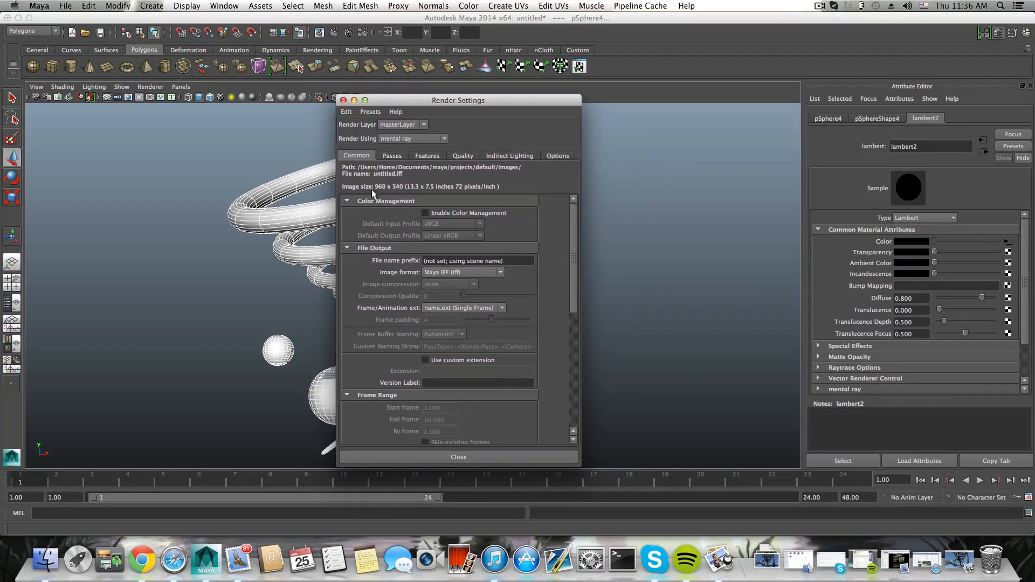
scroll(442, 358, down, 10)
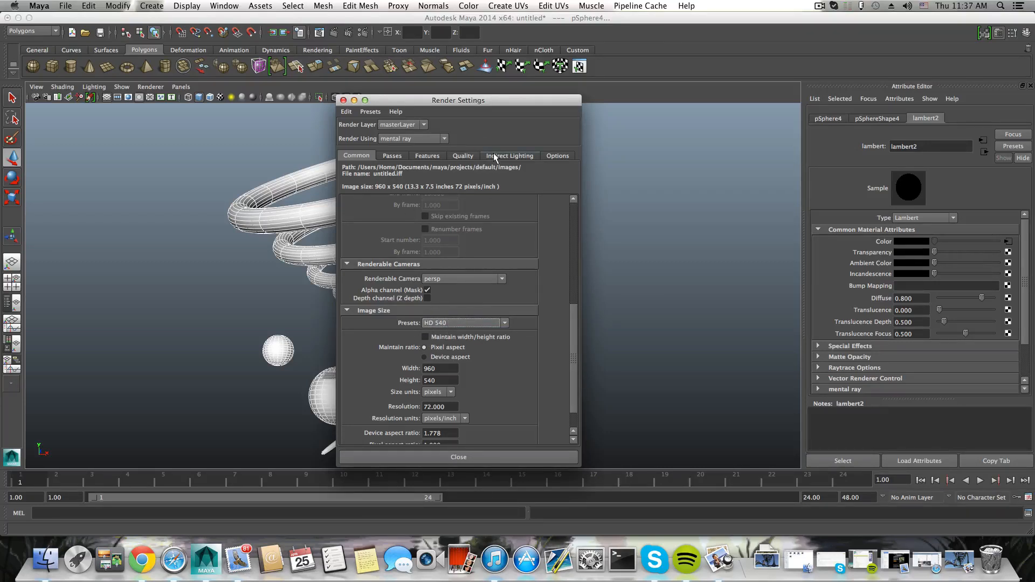
scroll(469, 269, up, 7)
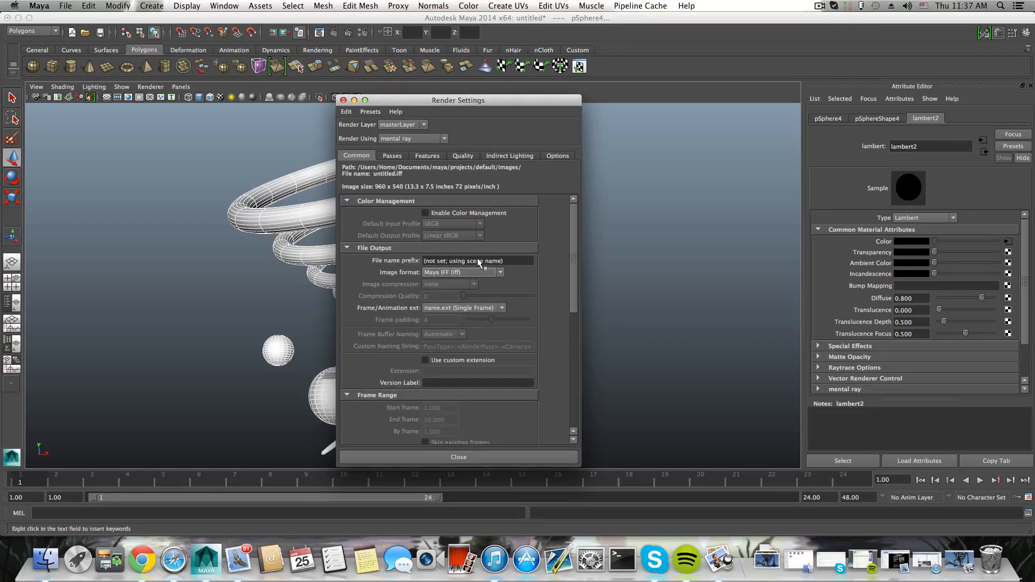
- Set the mental ray sampling mode to Legacy Sampling Mode with a Max Sample Level of 3
click(461, 156)
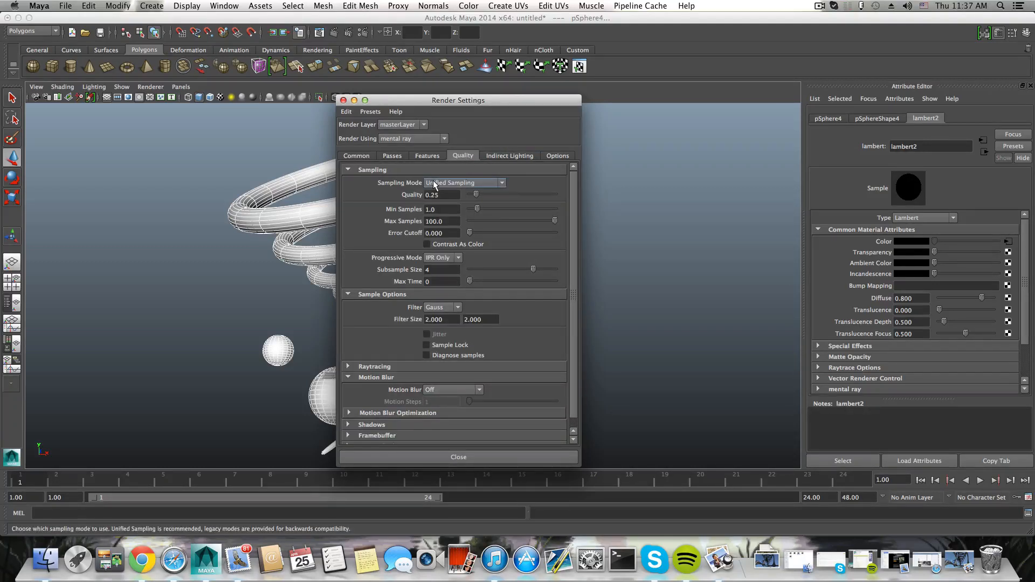
click(447, 184)
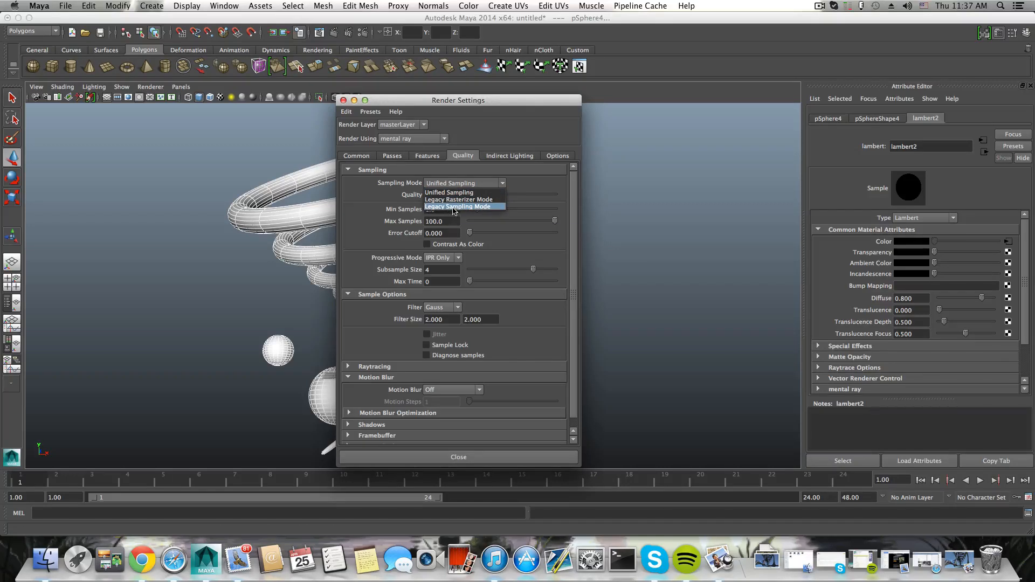
click(453, 207)
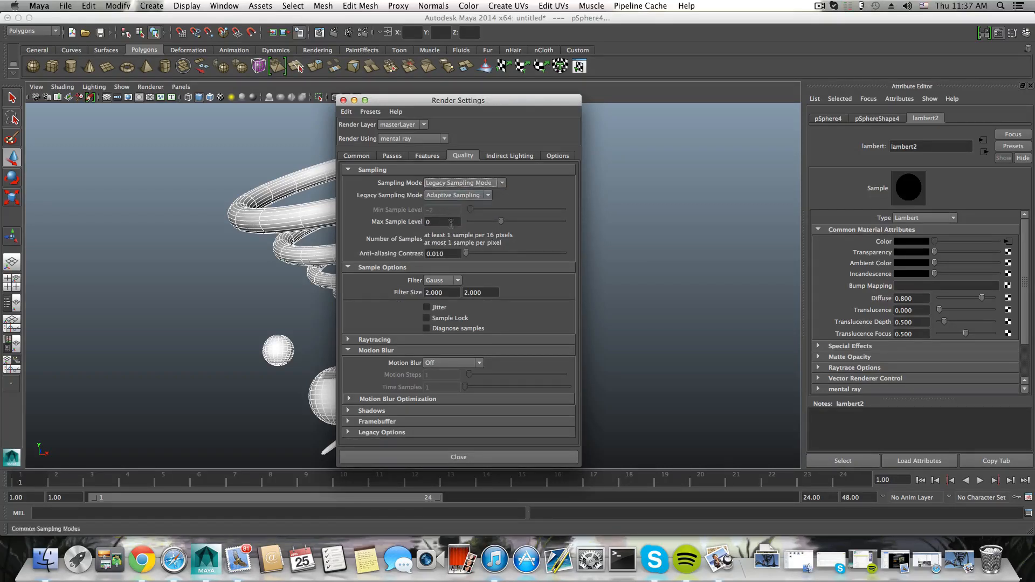
double_click(452, 221)
text(3)
key(Return)
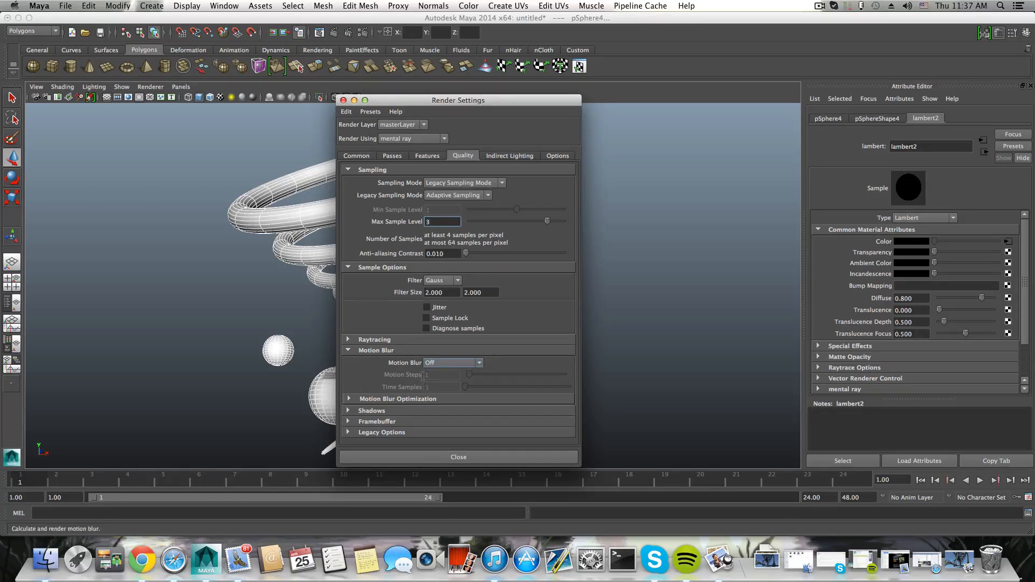
- Raise the raytracing Reflections and Refractions to 10 and the Max Trace Depth to 20, keeping the Gauss filter
click(403, 338)
scroll(405, 338, down, 2)
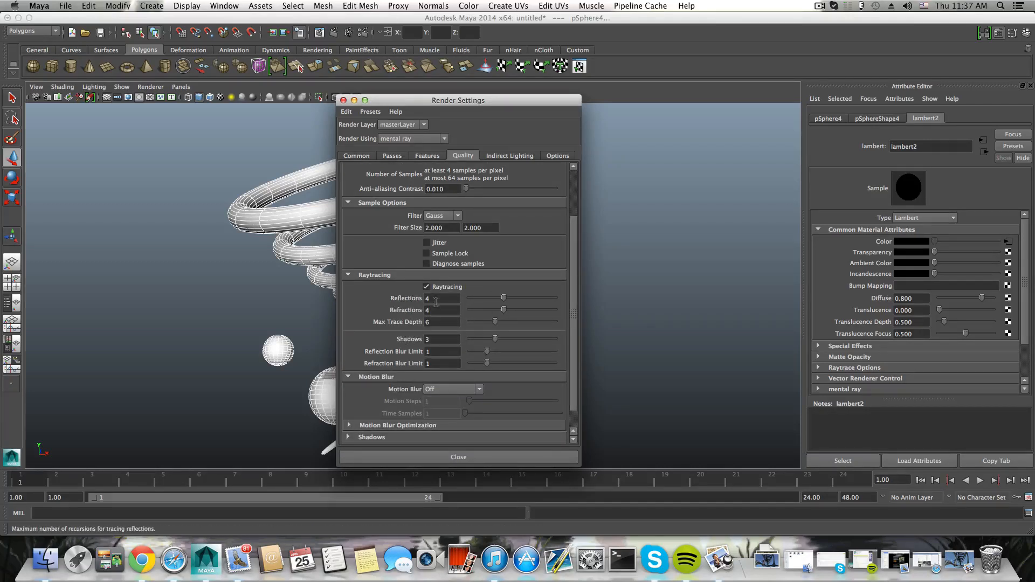
mouse_move(435, 299)
mouse_down()
mouse_move(425, 299)
mouse_move(433, 311)
mouse_move(409, 310)
mouse_move(424, 323)
mouse_up()
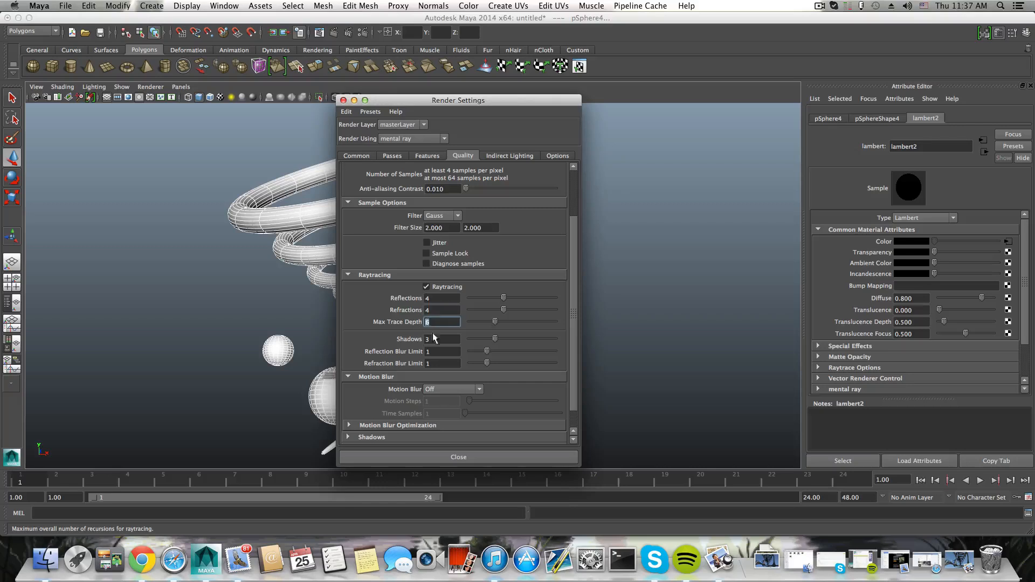
click(434, 339)
click(437, 351)
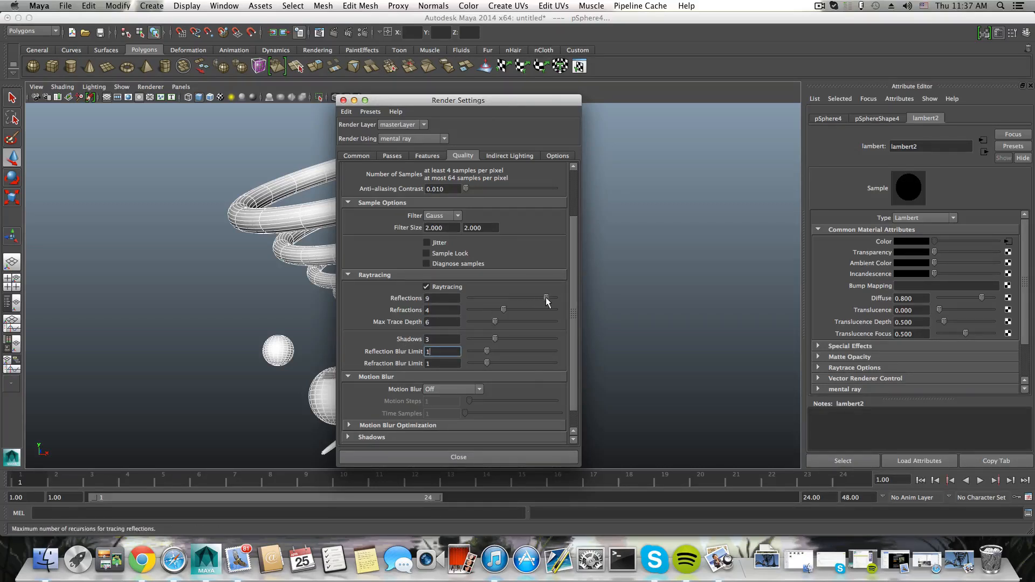
drag(507, 309, 562, 308)
drag(494, 320, 567, 318)
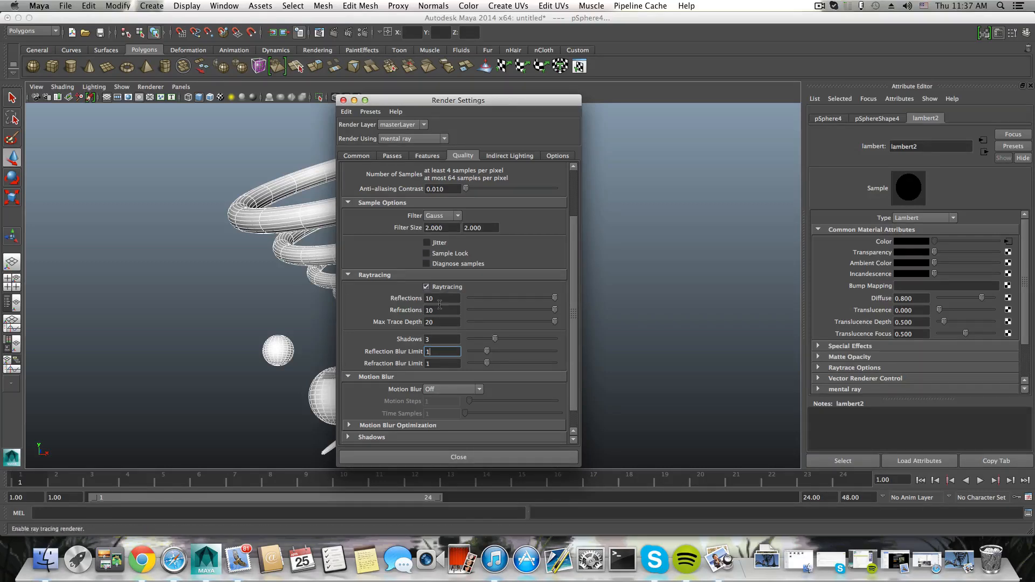
click(459, 215)
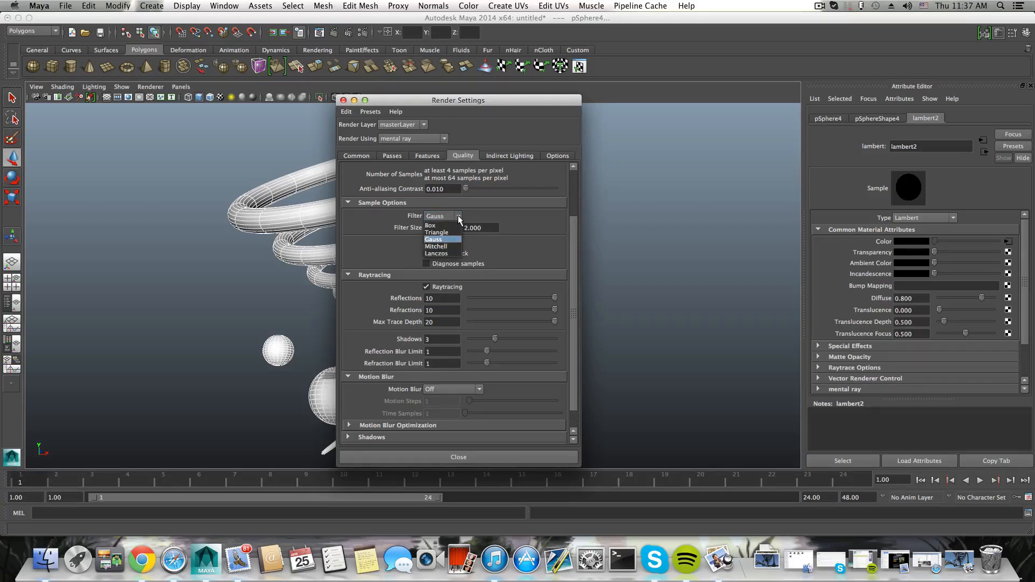
click(457, 215)
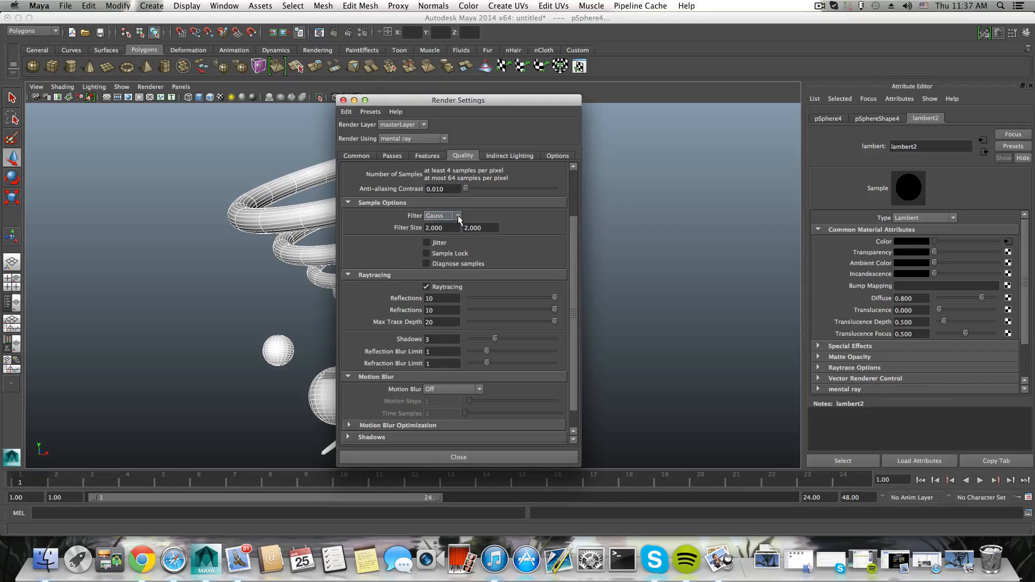
- Show the Indirect Lighting render settings, and switch to Finder to open the ELEMENTS drive
click(520, 154)
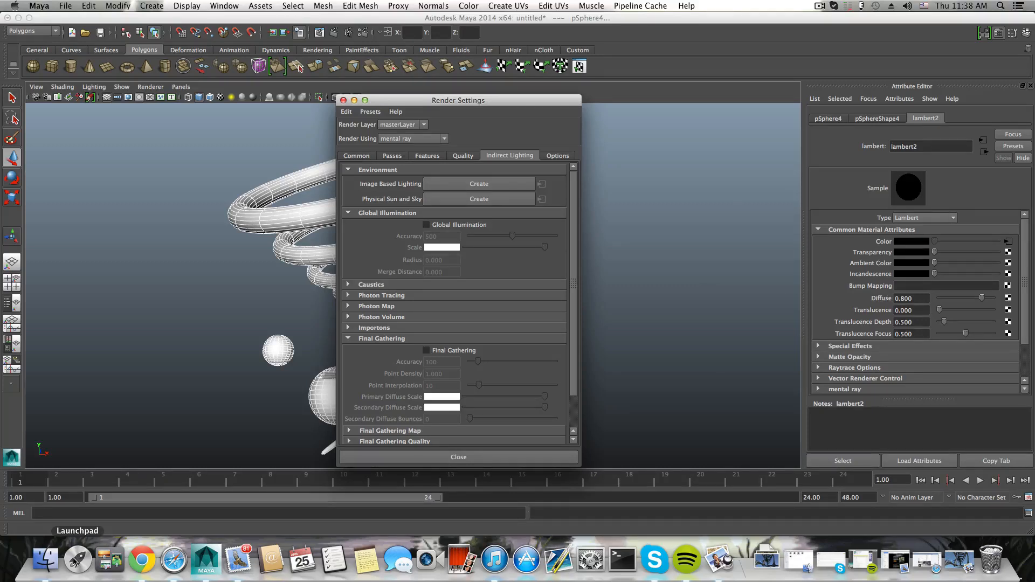
click(46, 559)
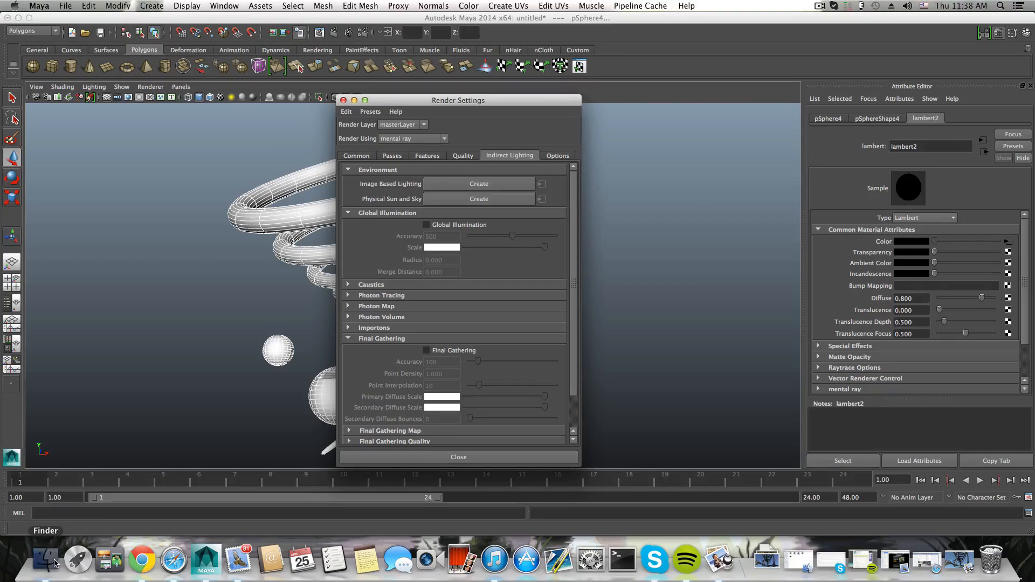
click(500, 134)
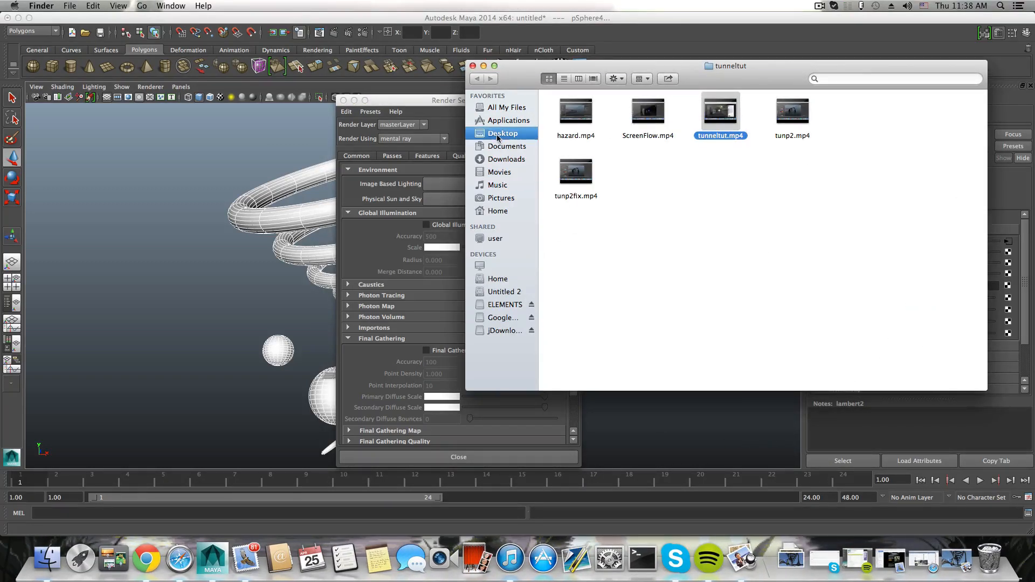
click(501, 305)
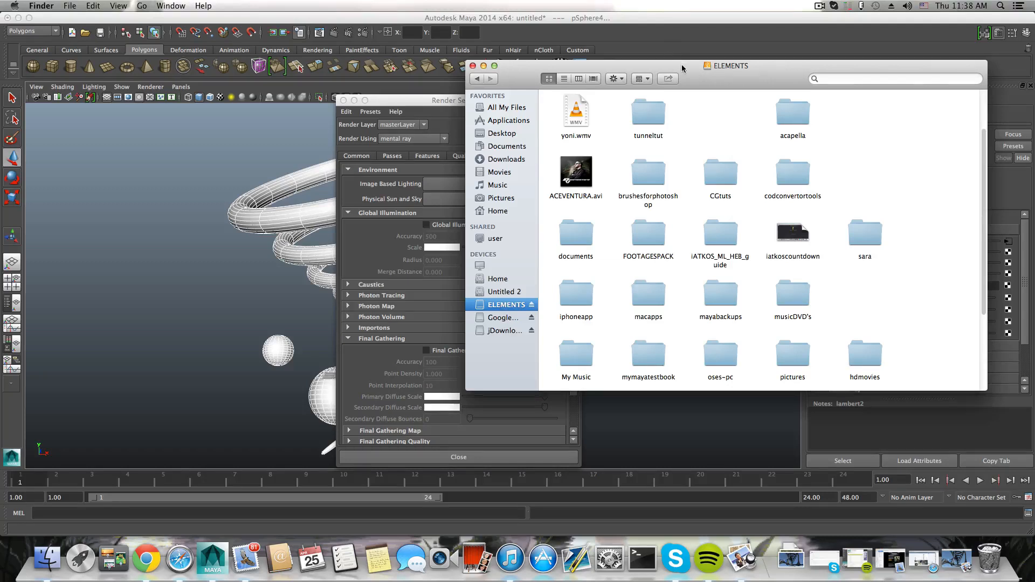
drag(682, 65, 466, 84)
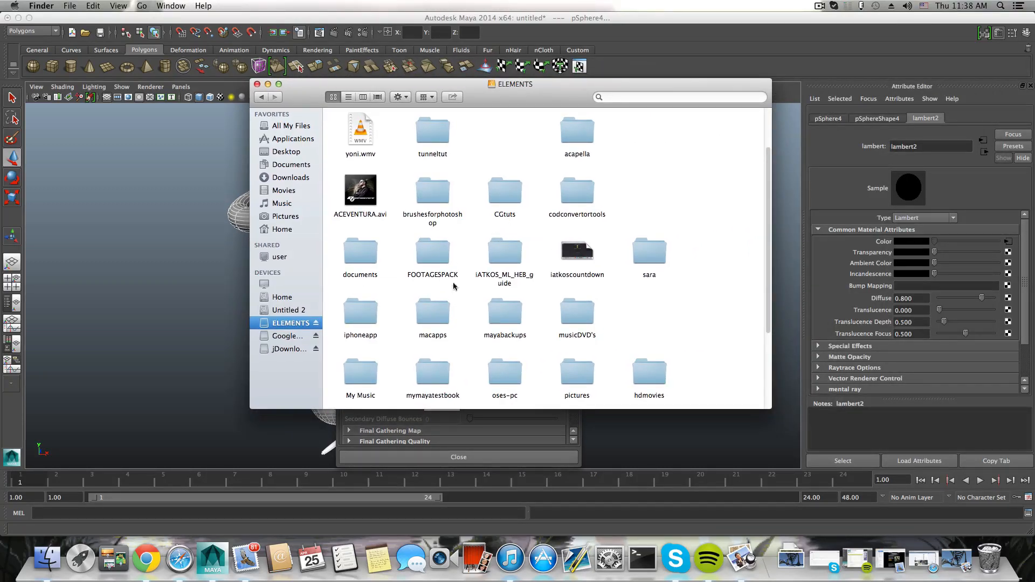
- Find the High_Res_HDRI_Map_Pack_1_by_smashmethod folder on the drive, going through macapps, graphicsapps and FORMAYA
scroll(450, 320, down, 2)
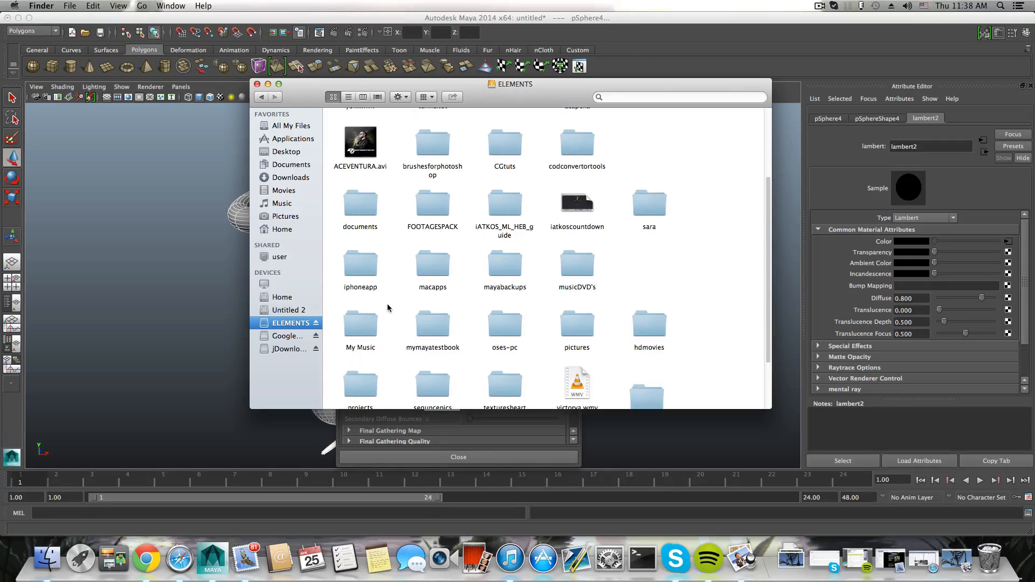
scroll(384, 302, down, 3)
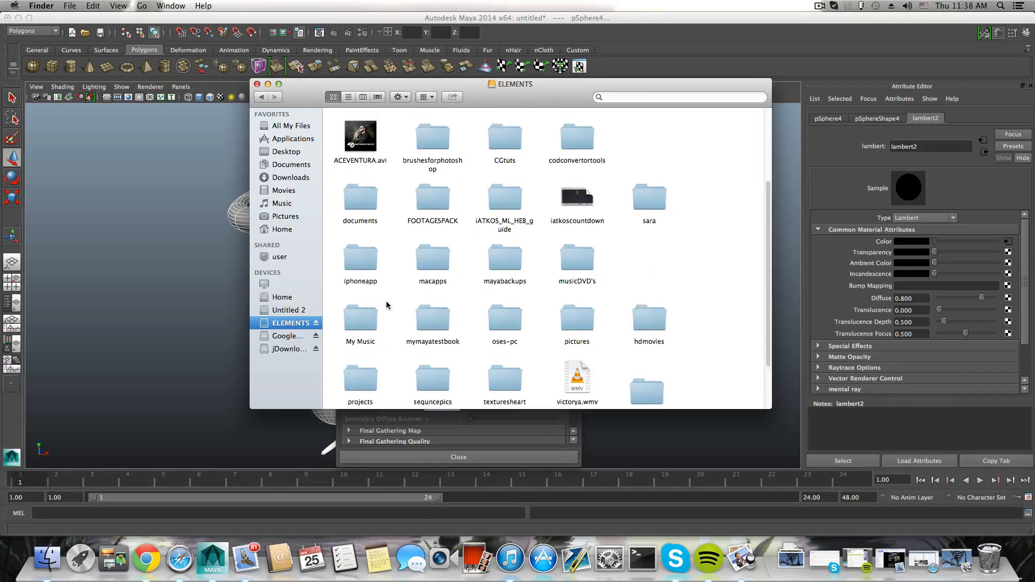
scroll(426, 362, up, 6)
scroll(426, 362, down, 4)
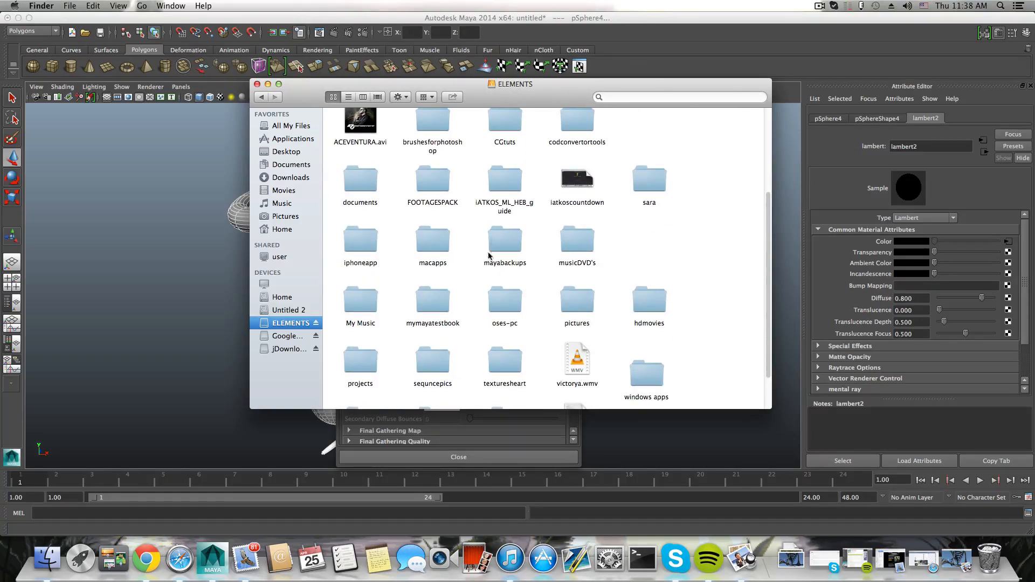
scroll(489, 259, up, 5)
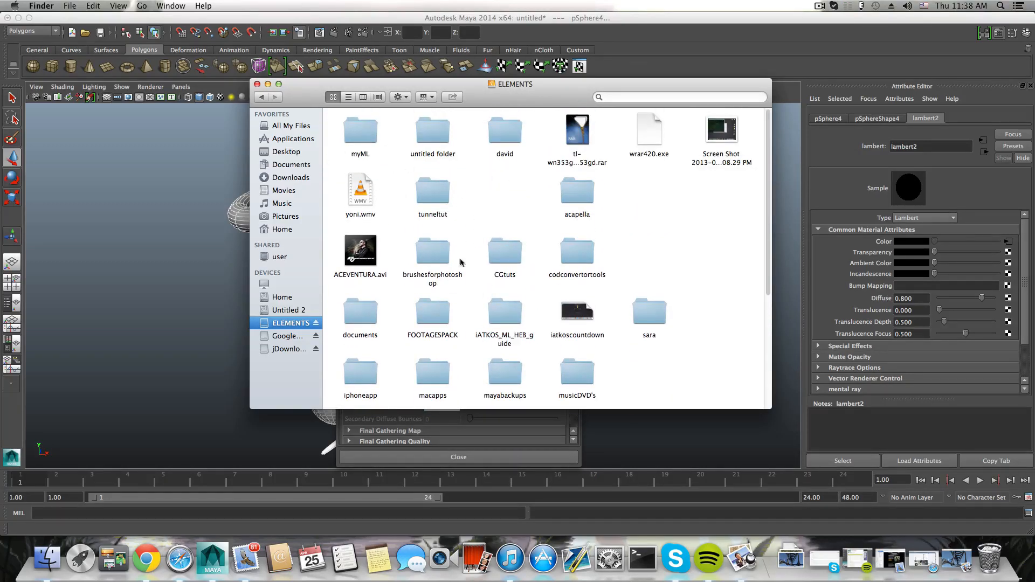
scroll(461, 305, down, 7)
scroll(462, 307, up, 2)
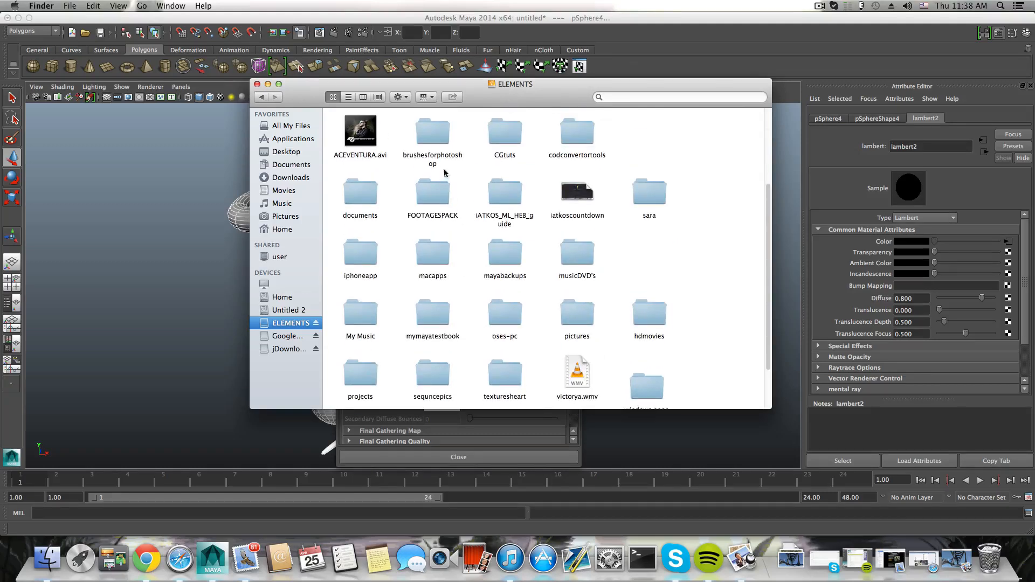
double_click(436, 260)
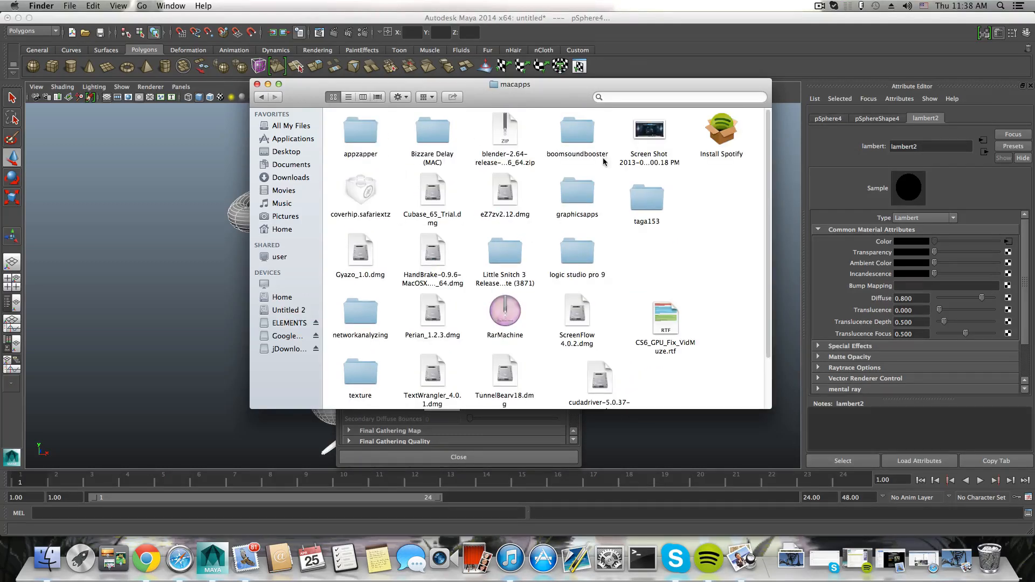
double_click(582, 190)
double_click(649, 132)
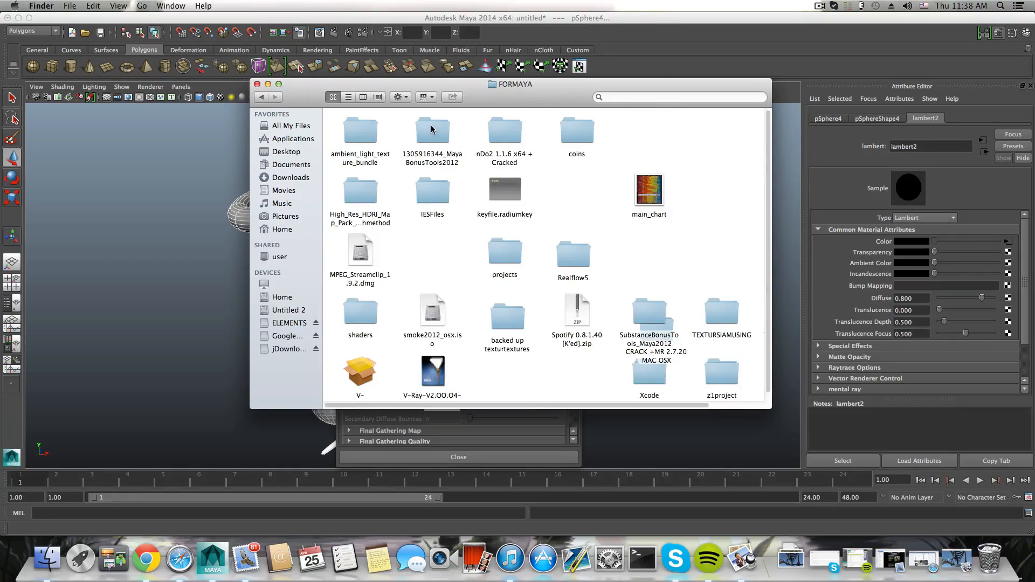
double_click(359, 190)
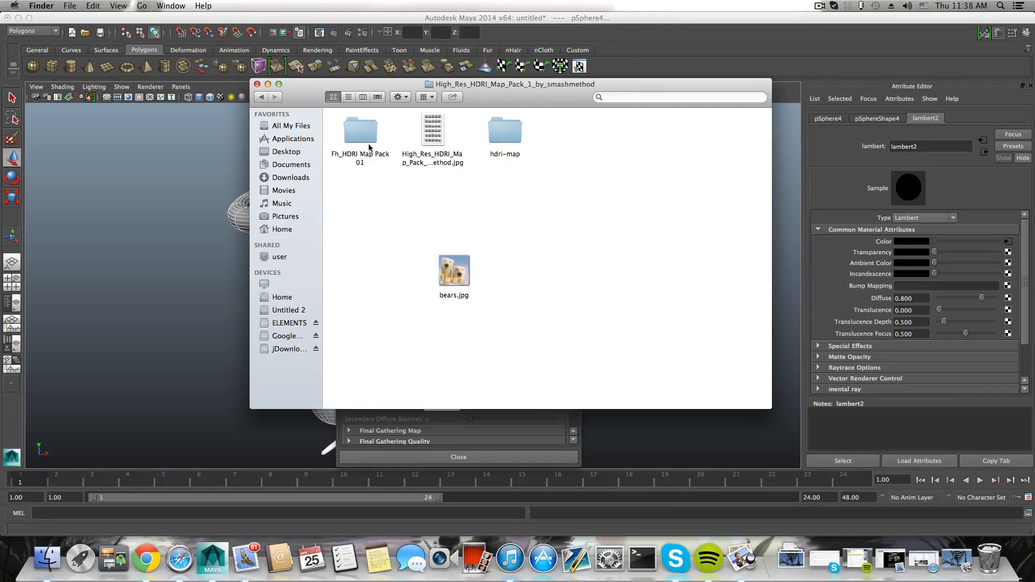
- Look into the Fh_HDRI Map Pack 01 folder and examine the pack's overview JPG of numbered sphere previews
double_click(361, 135)
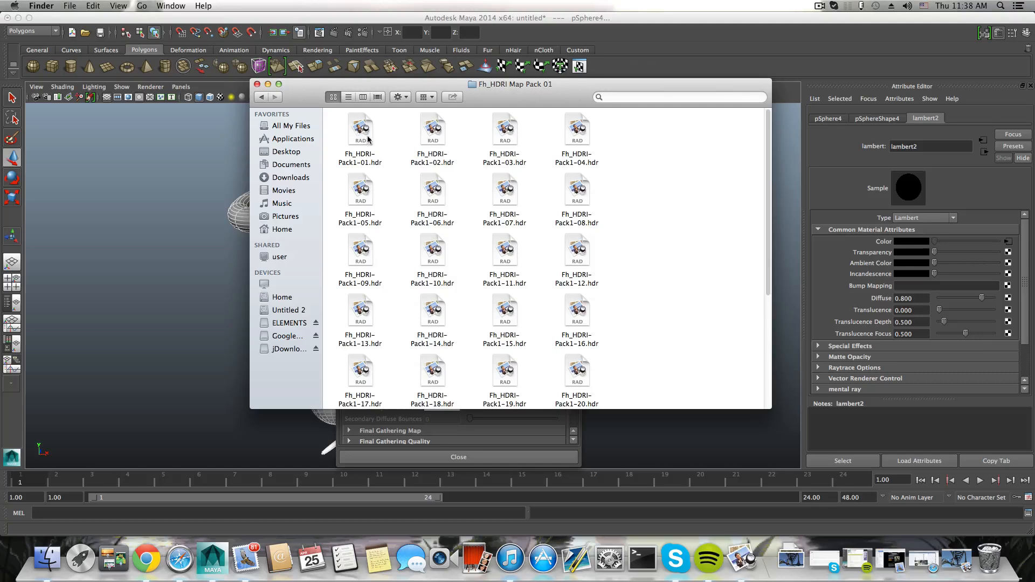
click(262, 97)
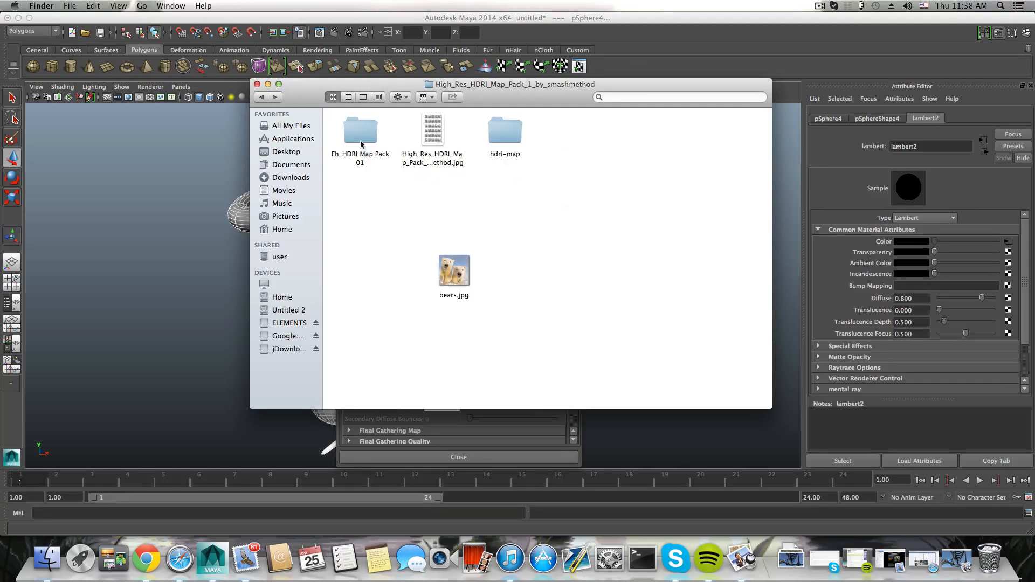
double_click(432, 128)
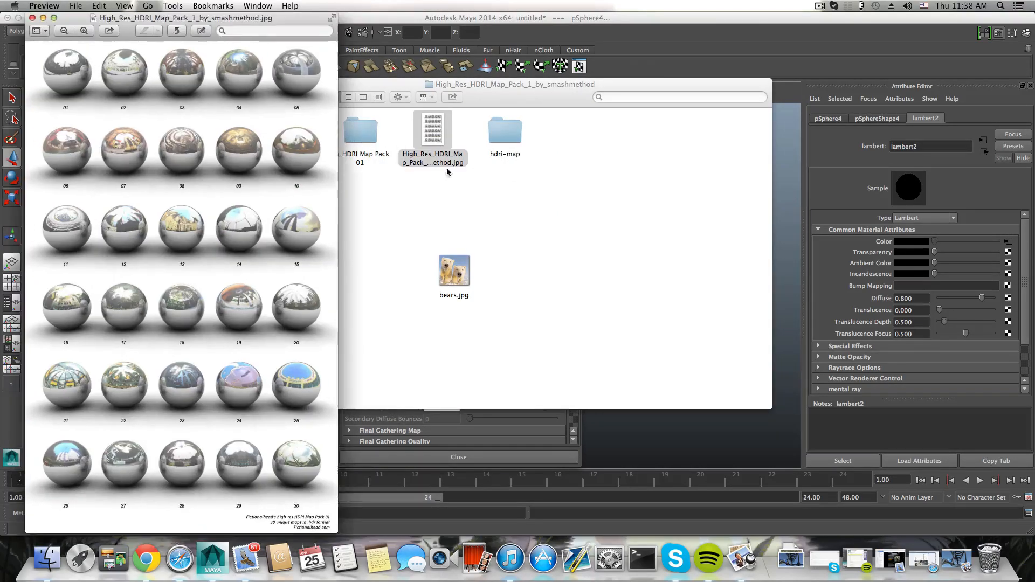
drag(119, 20, 296, 23)
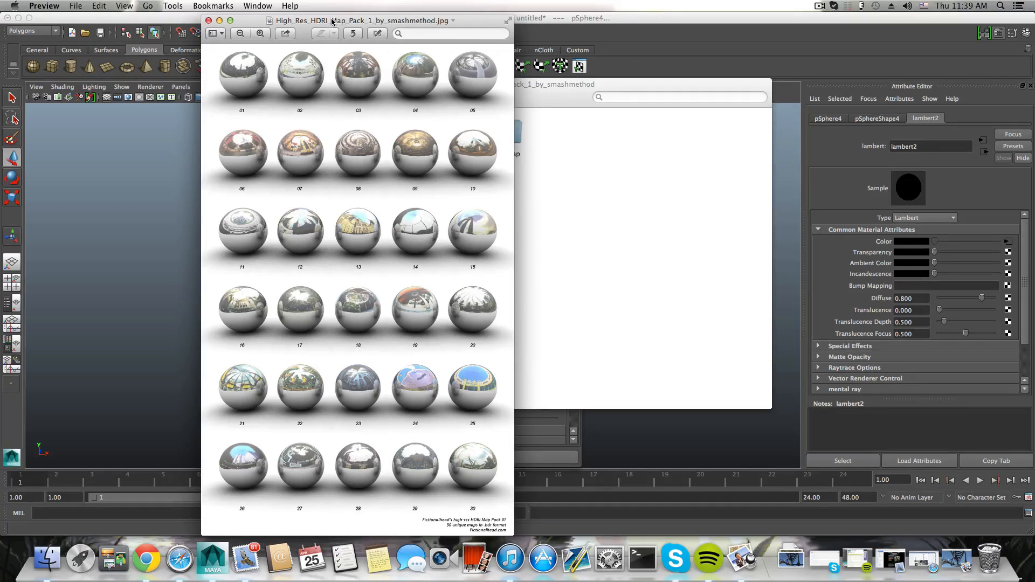
drag(332, 22, 331, 35)
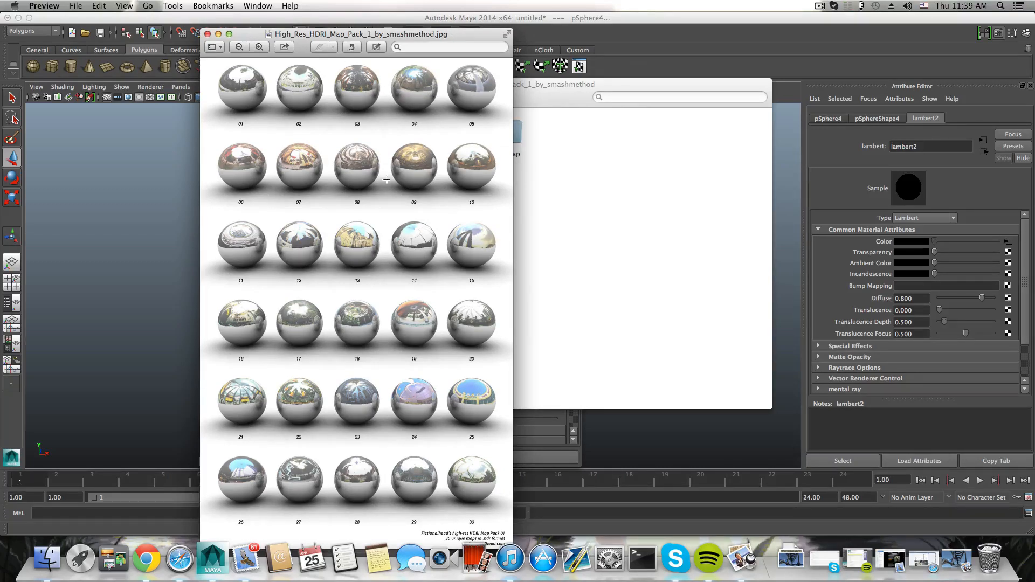
drag(345, 37, 347, 24)
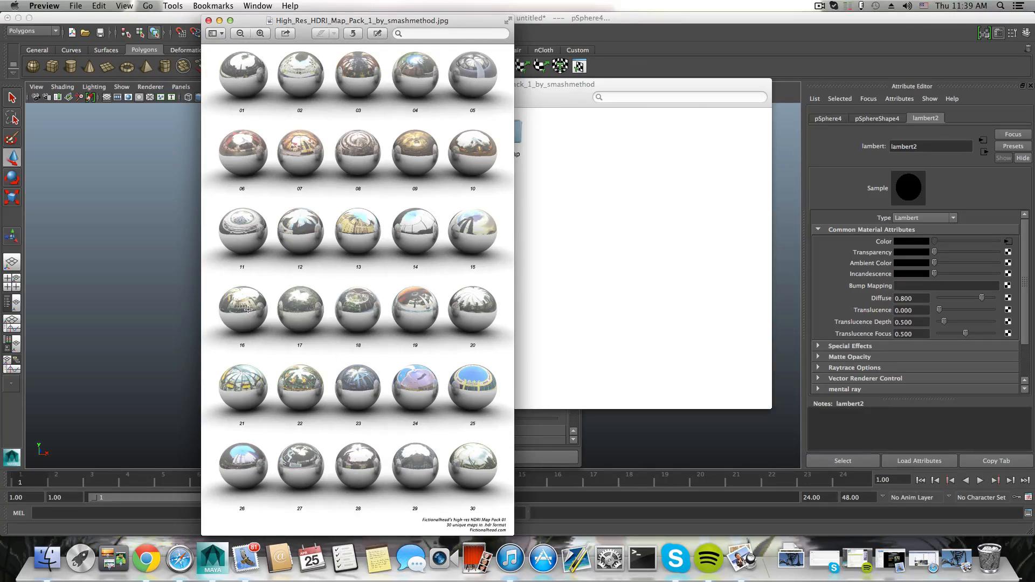
click(208, 20)
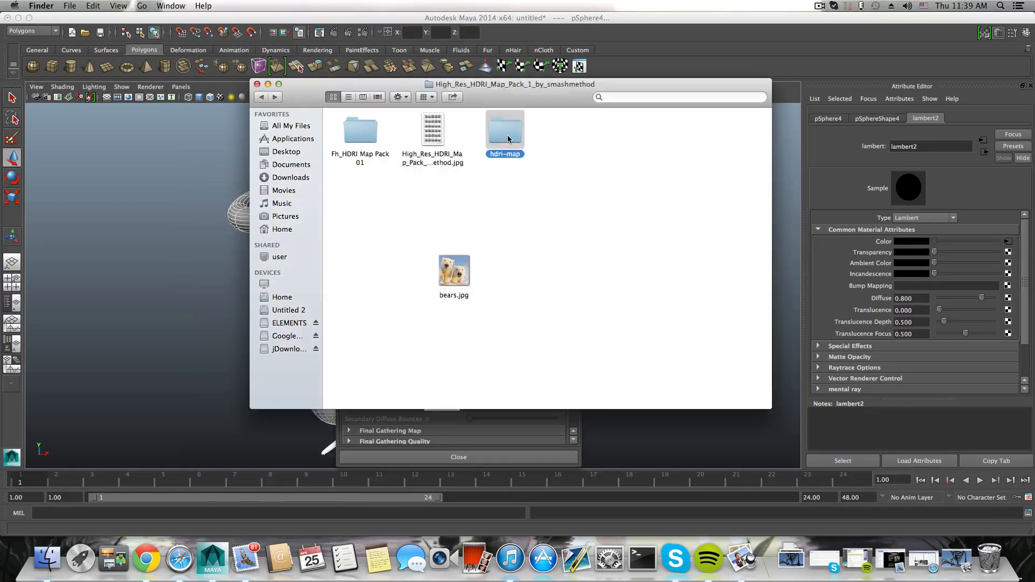
- Go into the HDRi_Pack_2_by_zbyg folder inside hdri-map and examine studio017preview.jpg and studio016preview.jpg
double_click(508, 138)
double_click(499, 132)
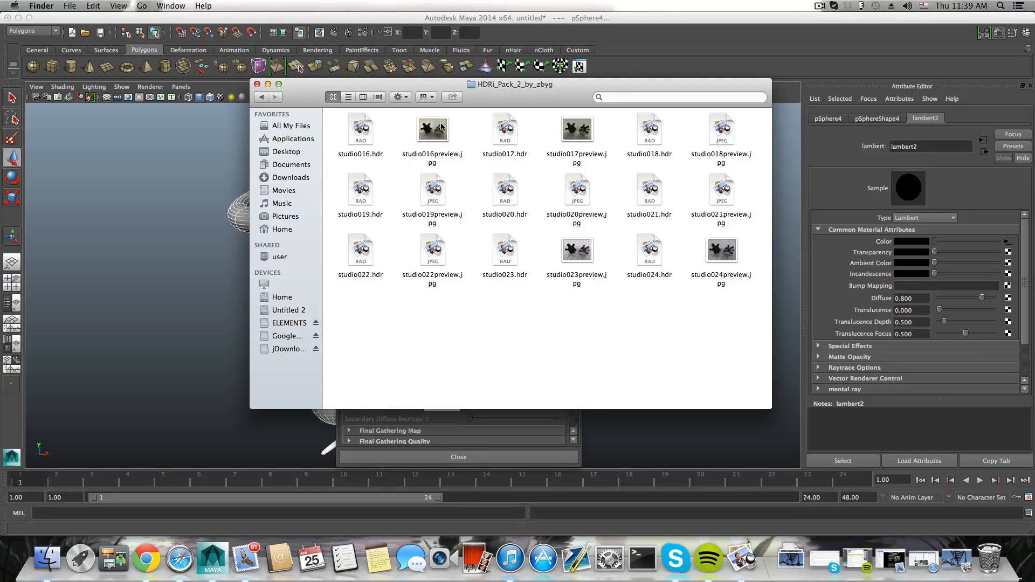
double_click(569, 134)
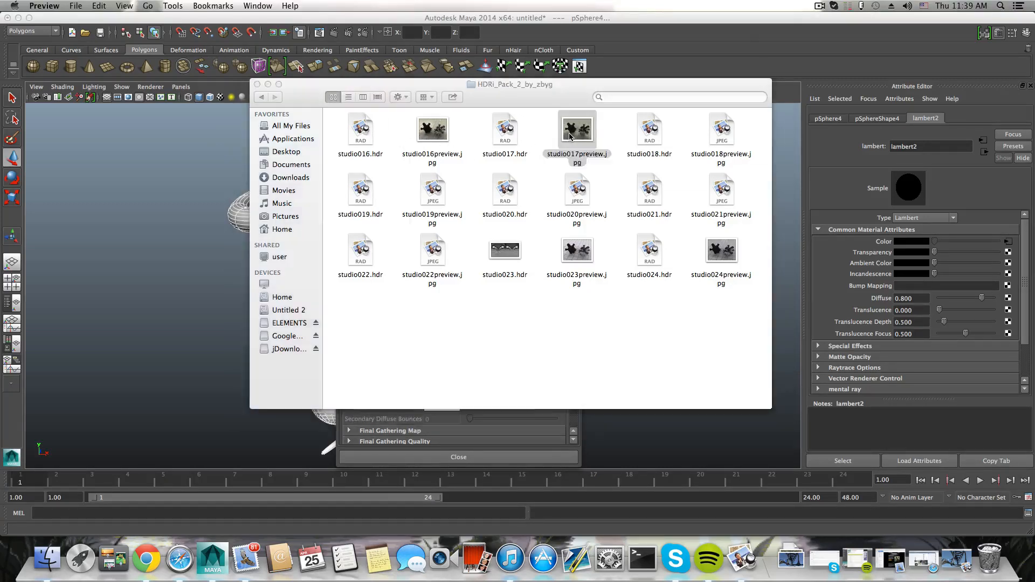
drag(299, 193, 465, 136)
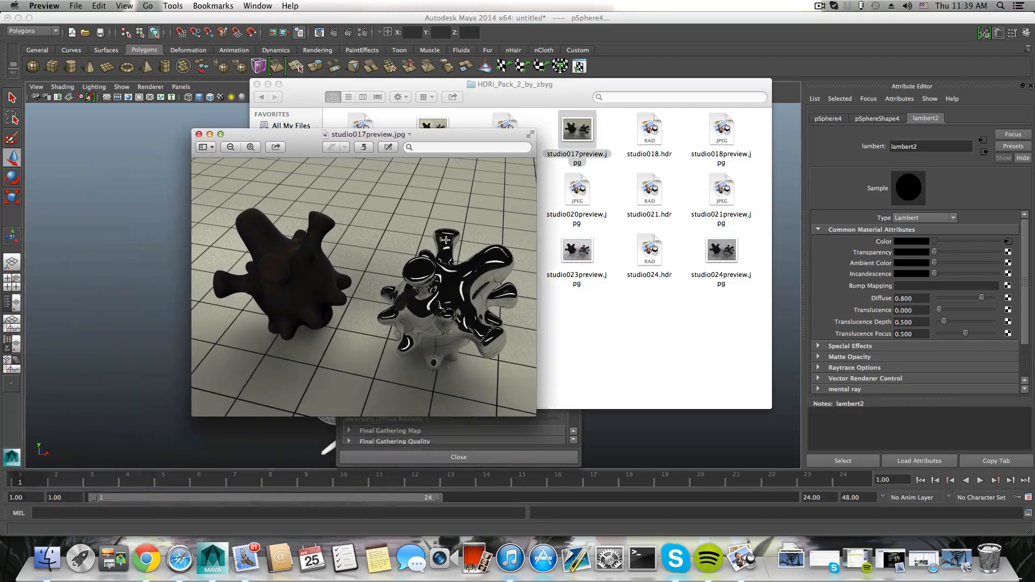
click(199, 137)
double_click(430, 132)
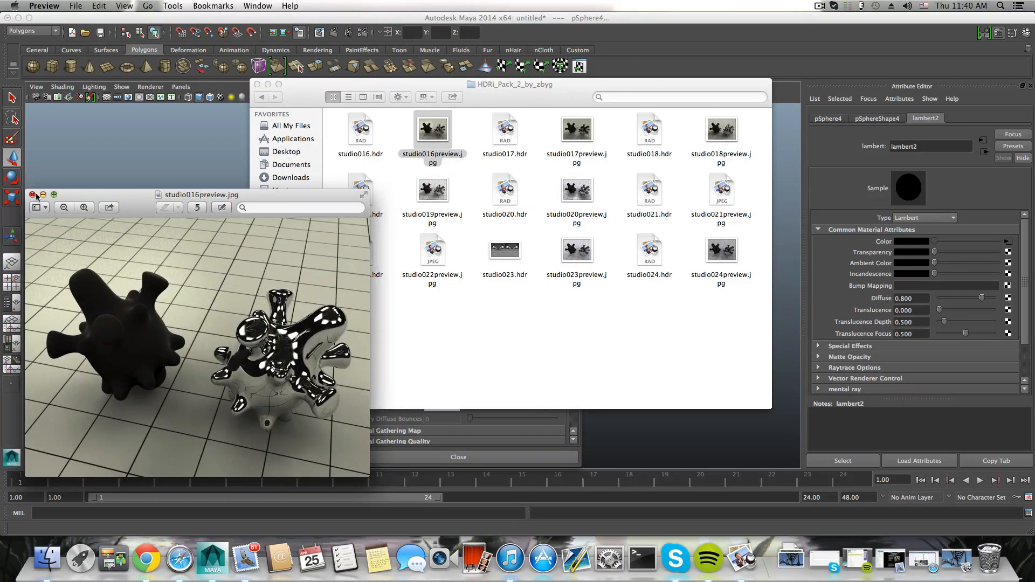
click(31, 187)
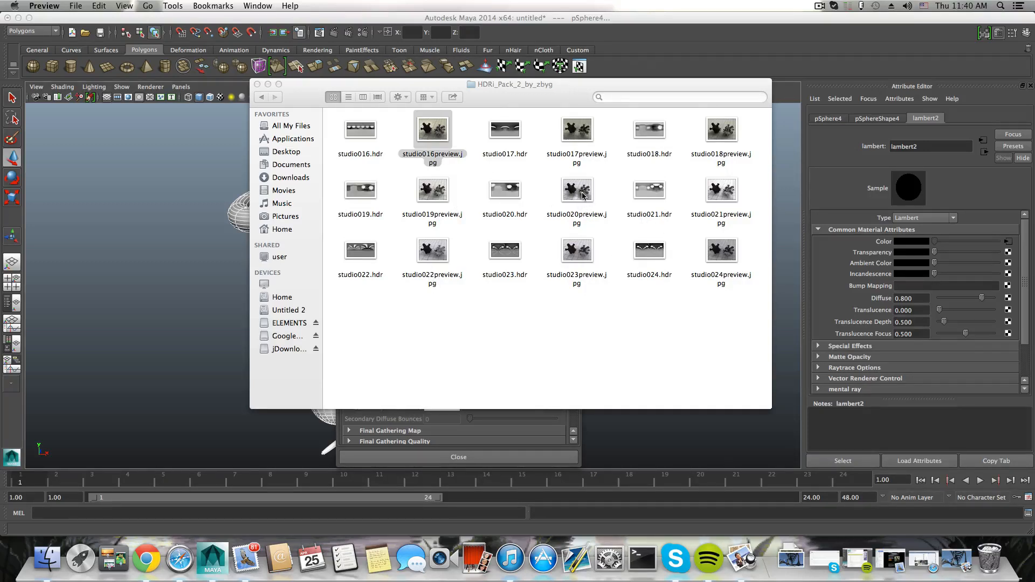
- View studio016preview.jpg once more, and close both the preview and the Finder window
click(434, 135)
double_click(434, 135)
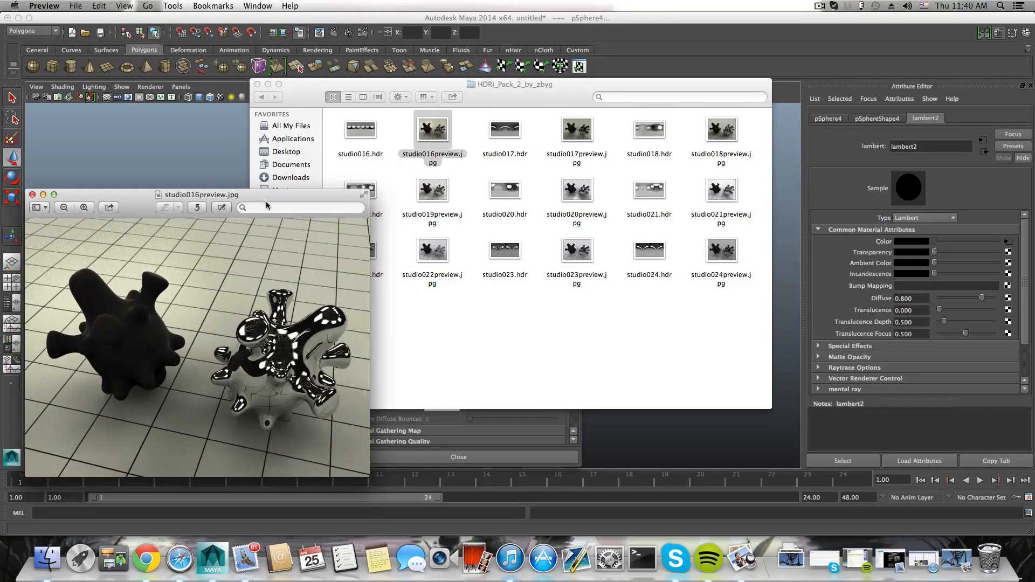
drag(266, 202, 362, 141)
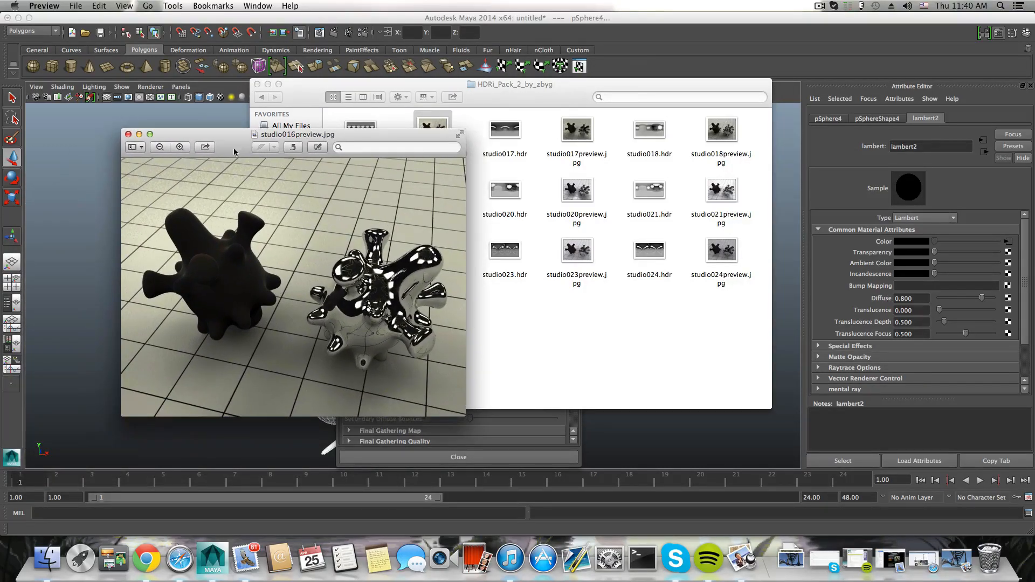
click(128, 134)
click(257, 84)
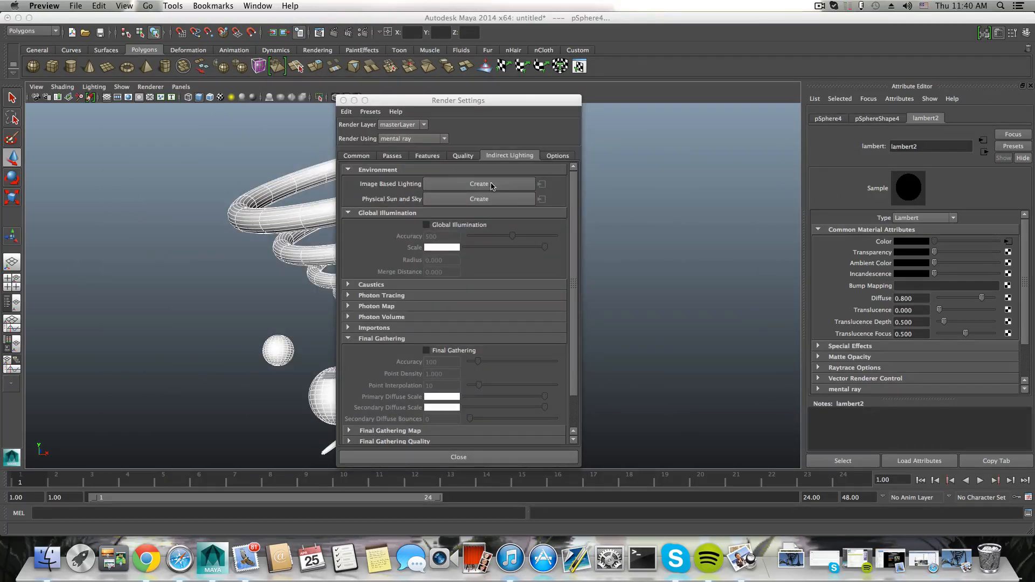
- Create image-based lighting for mental ray and start choosing its image file from the ELEMENTS drive
click(458, 187)
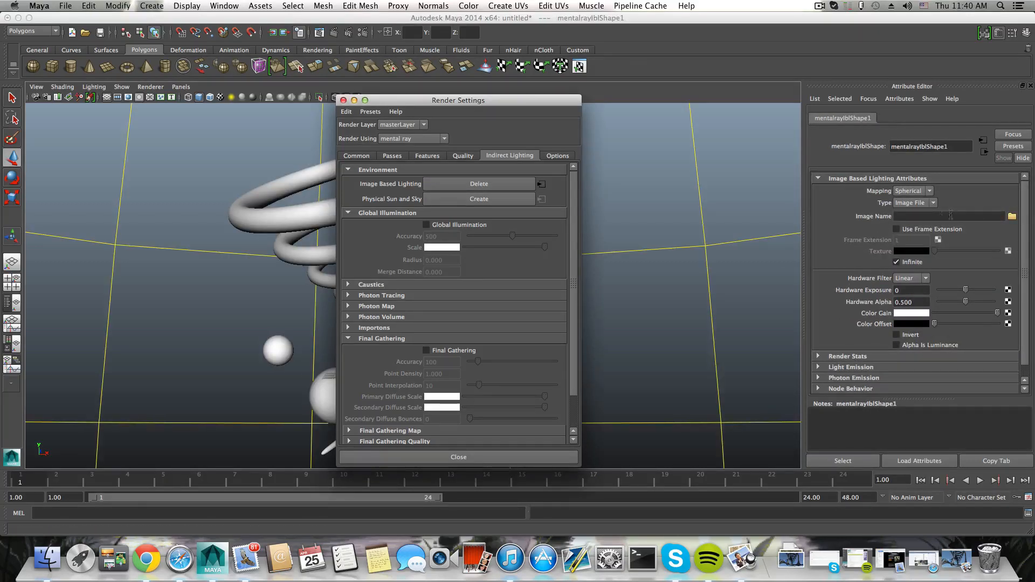
click(1012, 216)
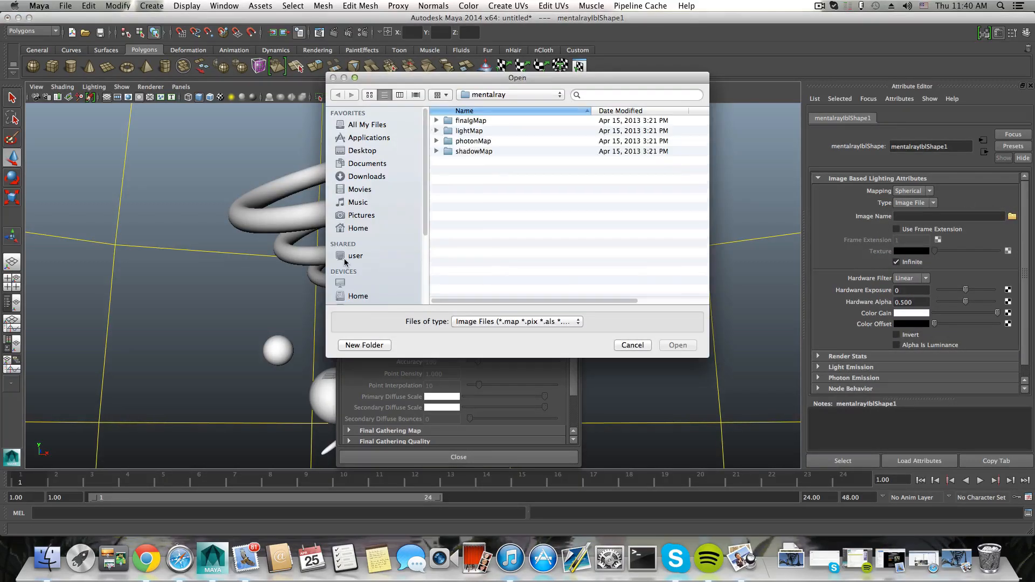
scroll(347, 270, down, 4)
click(366, 286)
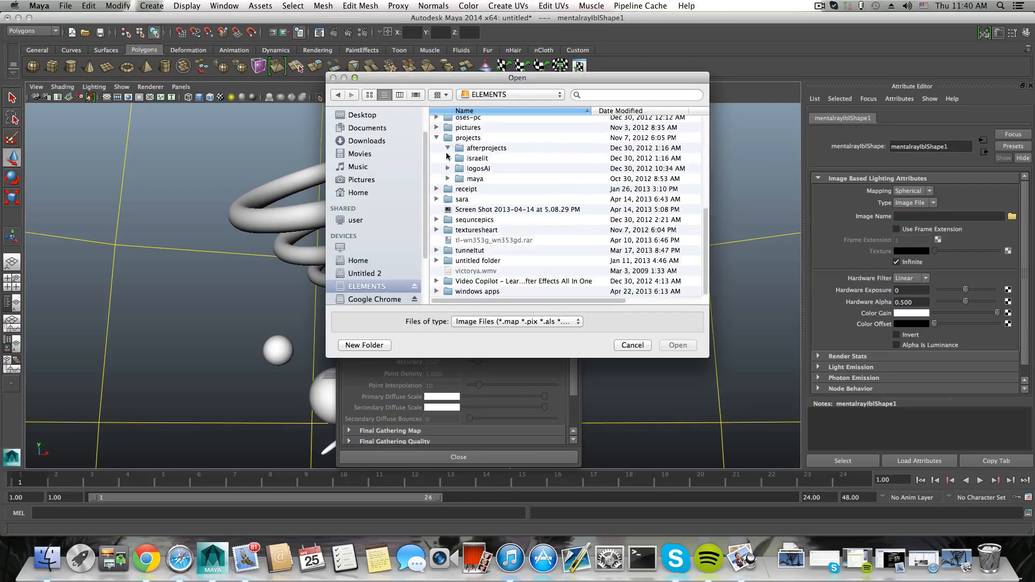
- Find the FORMAYA folder on the drive, going through macapps and graphicsapps
scroll(469, 150, down, 3)
scroll(481, 162, up, 2)
scroll(482, 232, down, 5)
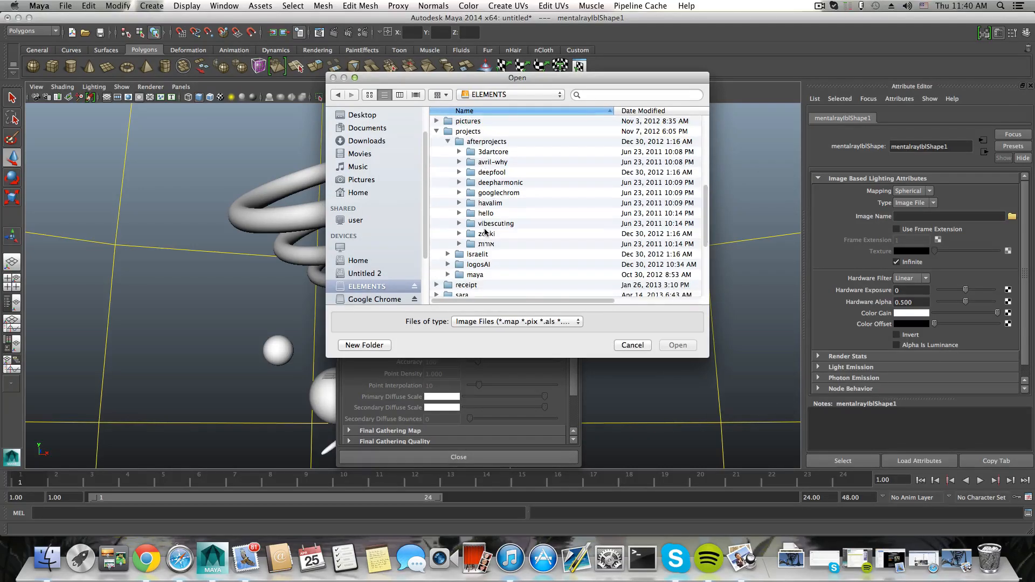
scroll(477, 248, up, 10)
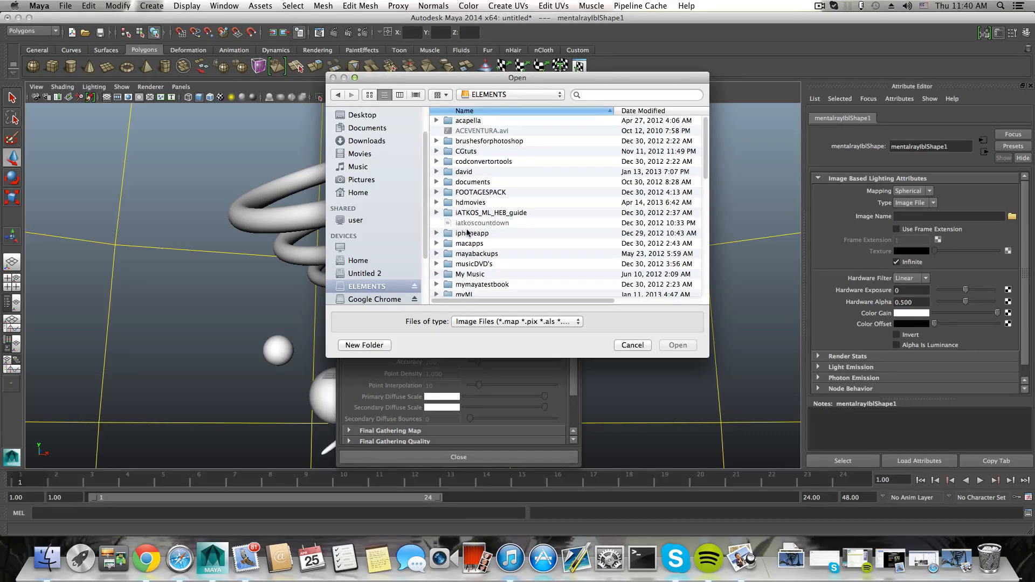
scroll(467, 277, down, 4)
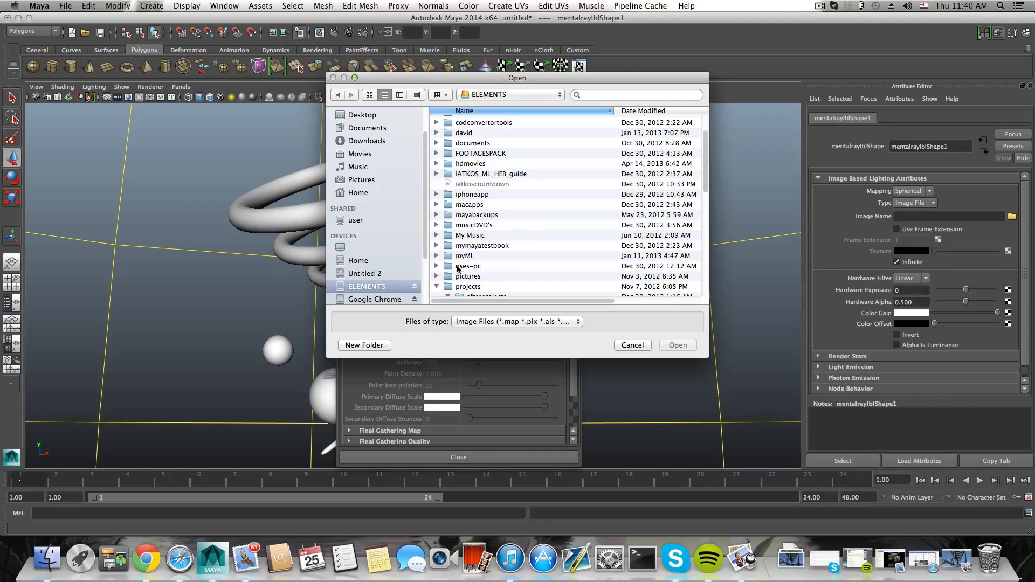
scroll(467, 275, down, 2)
scroll(467, 278, up, 6)
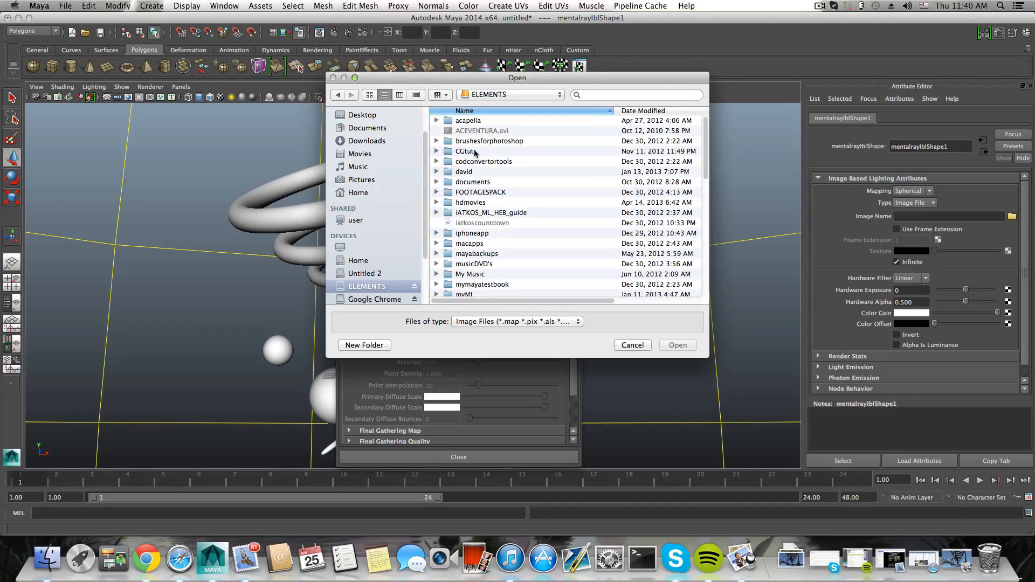
double_click(469, 243)
double_click(473, 138)
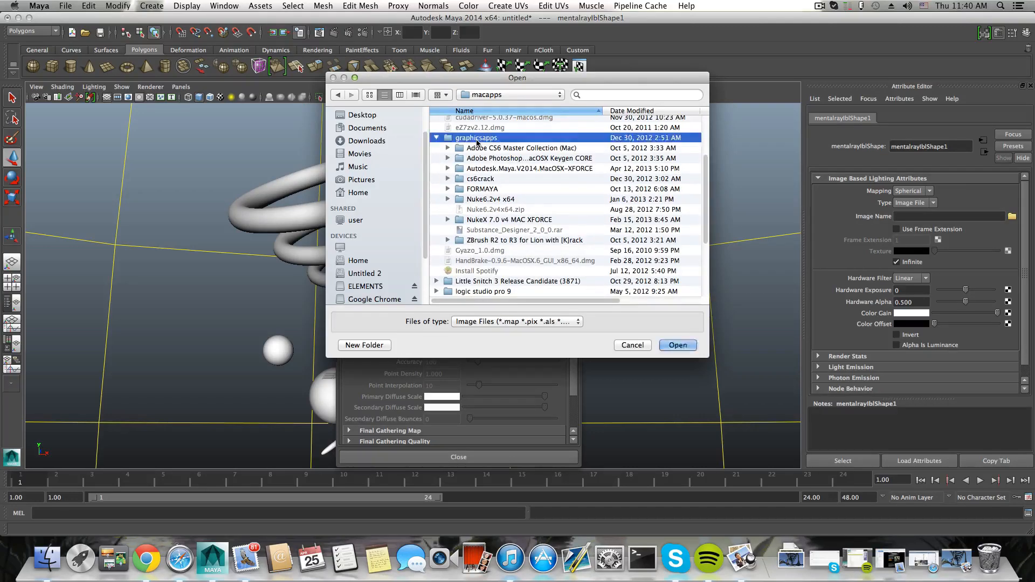
double_click(467, 162)
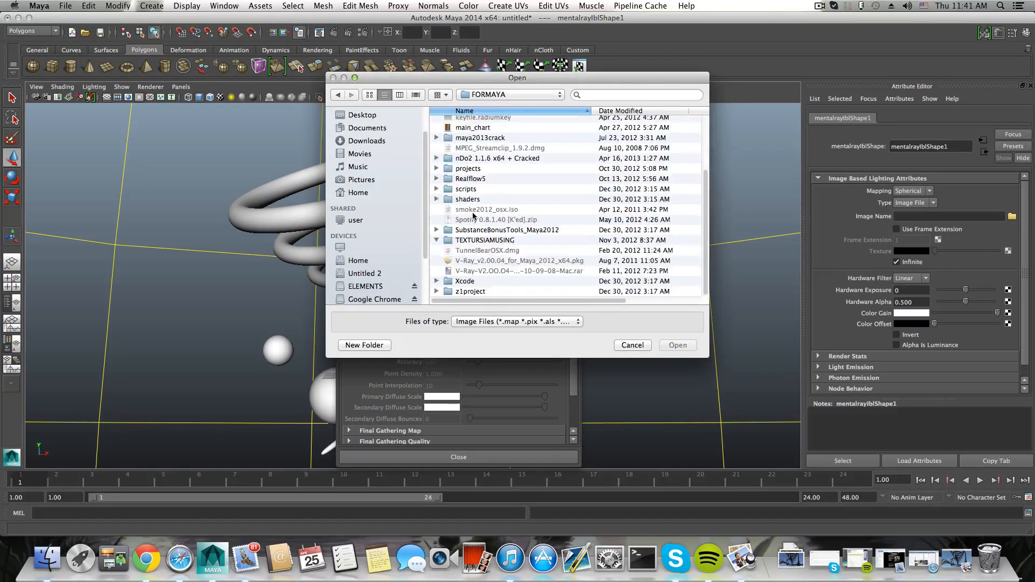
- Expand High_Res_HDRI_Map_Pack_1_by_smashmethod and the hdri-map subfolders, and select studio017preview.jpg in HDRi_Pack_2_by_zbyg
scroll(469, 173, down, 5)
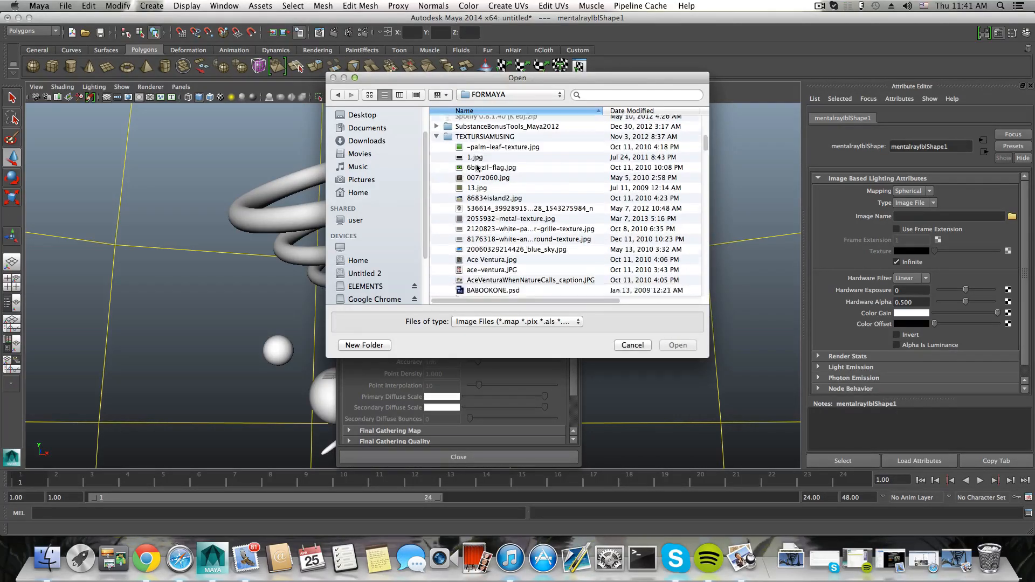
click(436, 173)
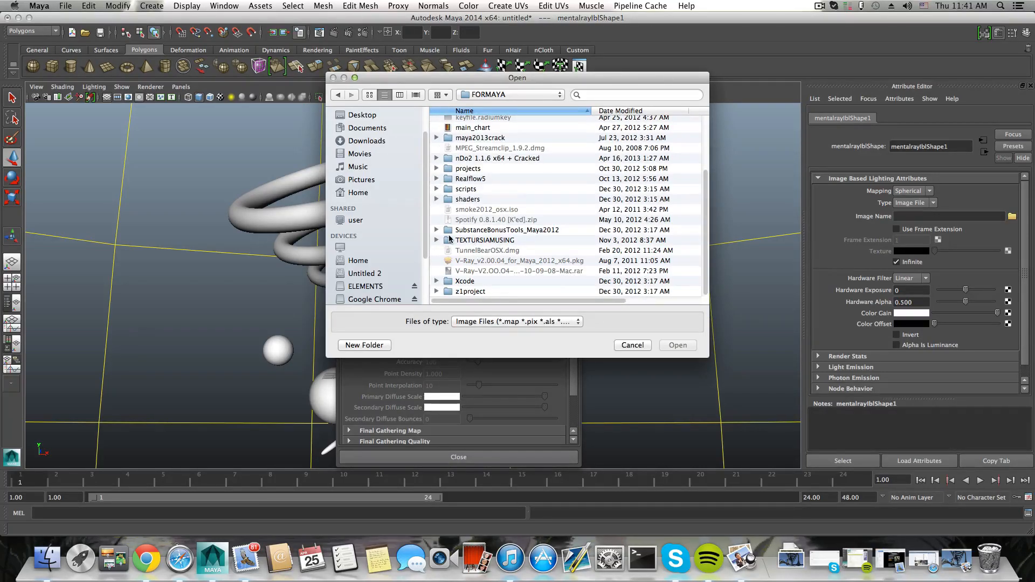
scroll(452, 241, up, 3)
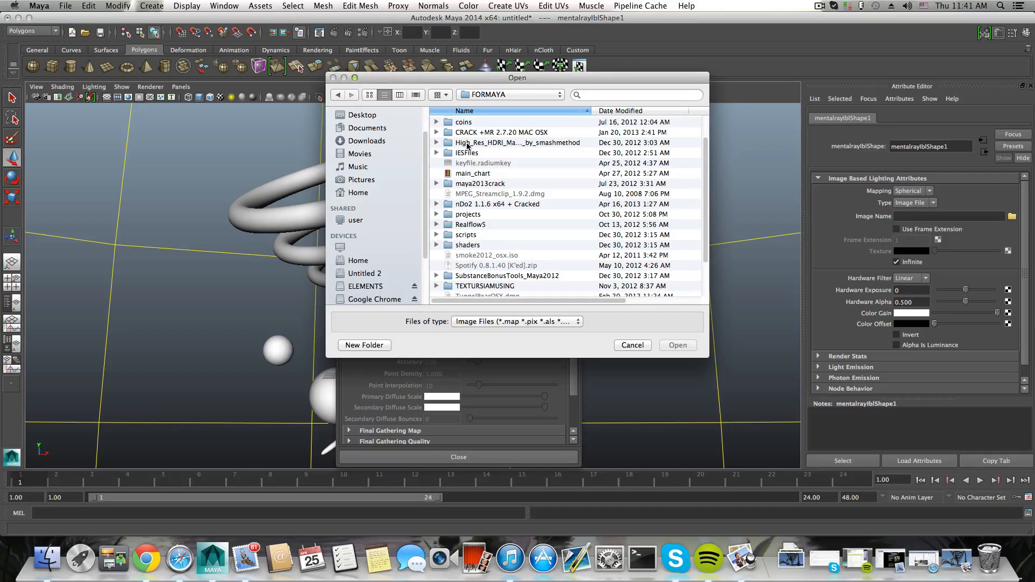
click(439, 144)
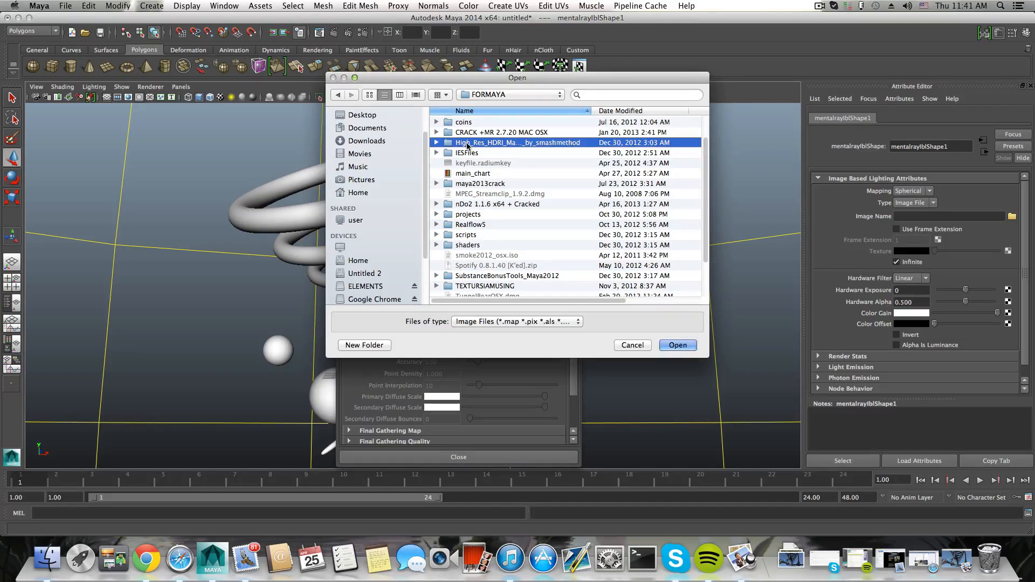
click(437, 143)
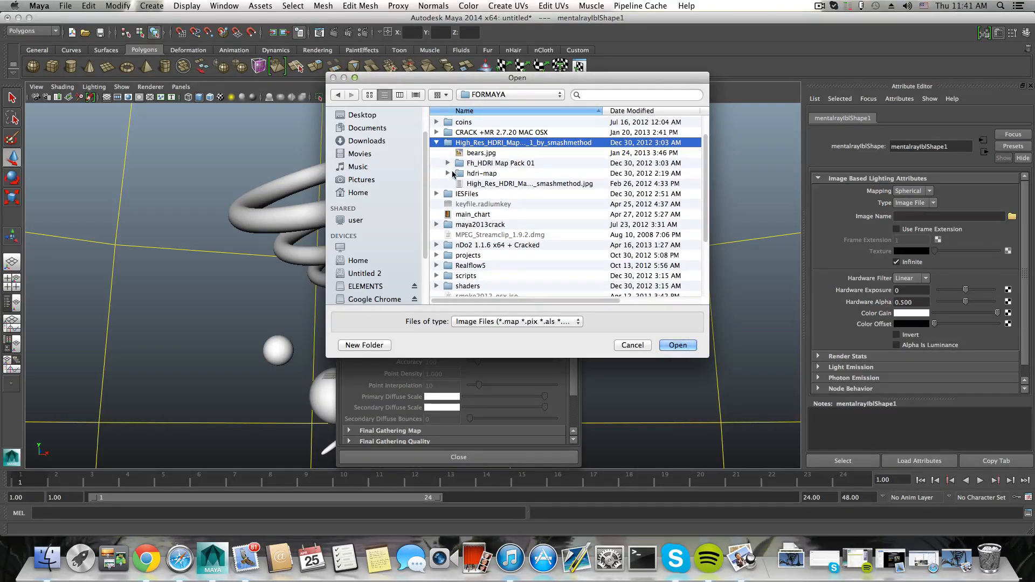
click(452, 173)
alt+click(449, 173)
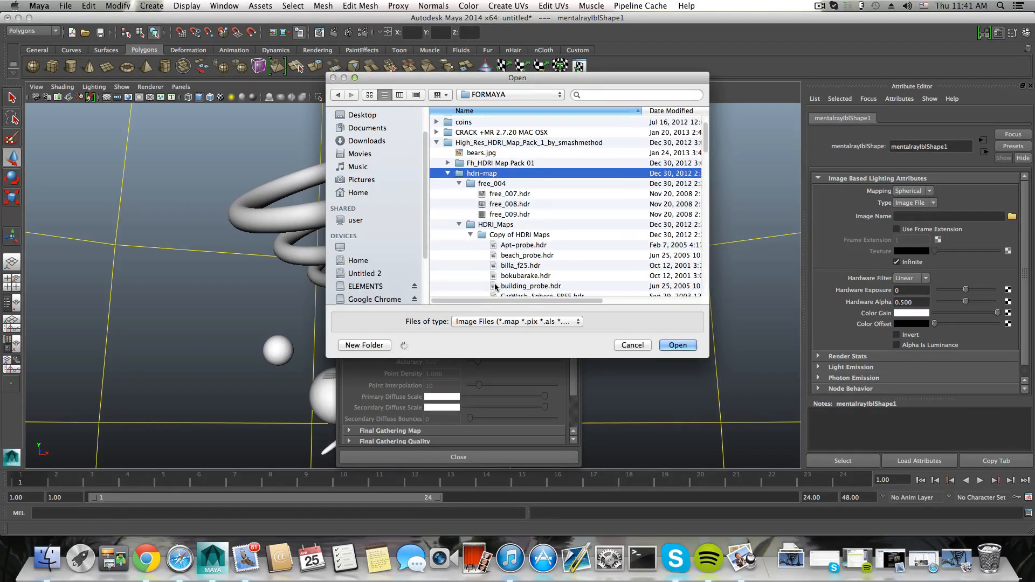
scroll(499, 266, down, 3)
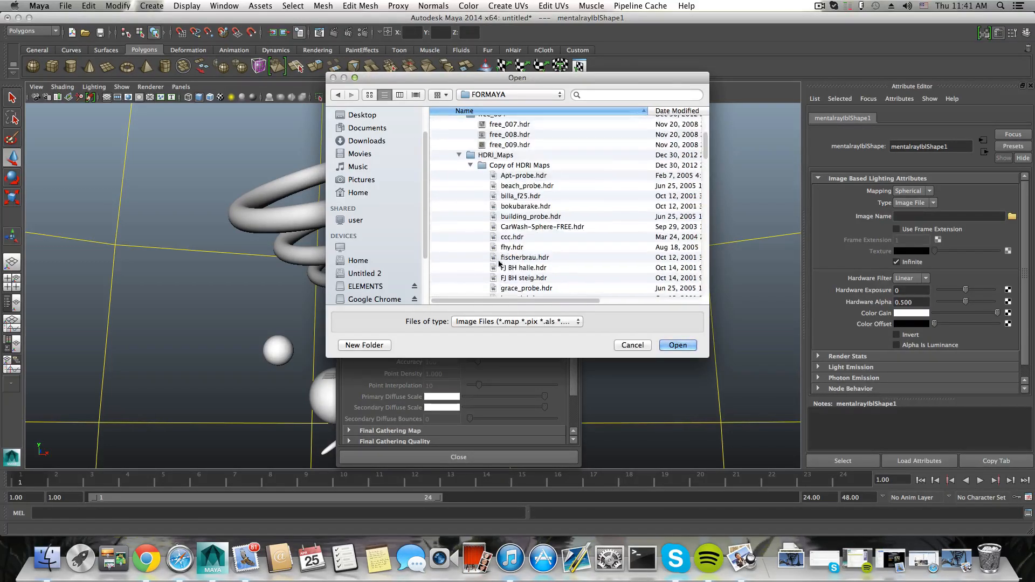
click(469, 165)
click(498, 218)
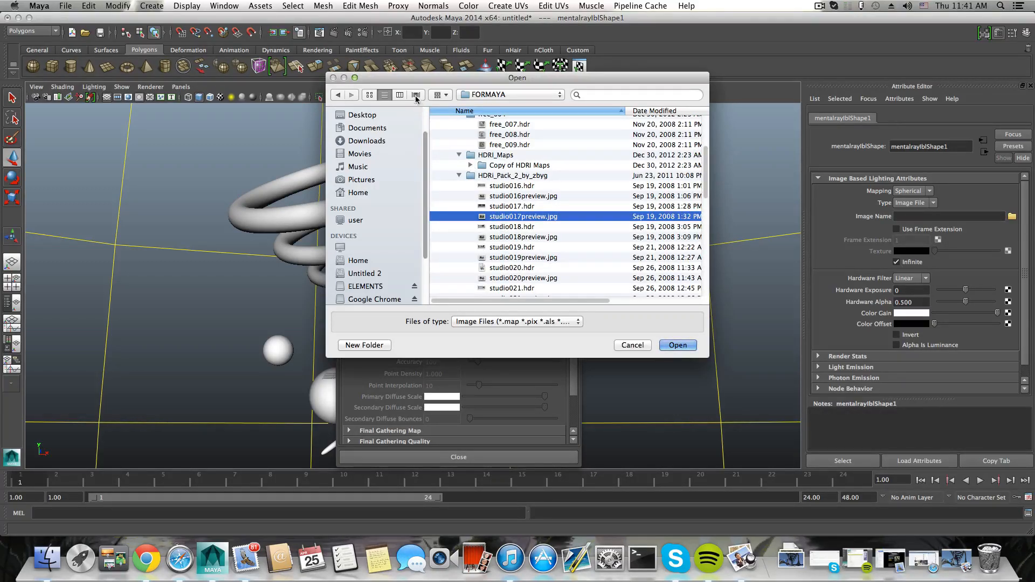
- Show the files as icons and load studio017.hdr from hdri-map's HDRi_Pack_2_by_zbyg folder as the lighting image
click(369, 95)
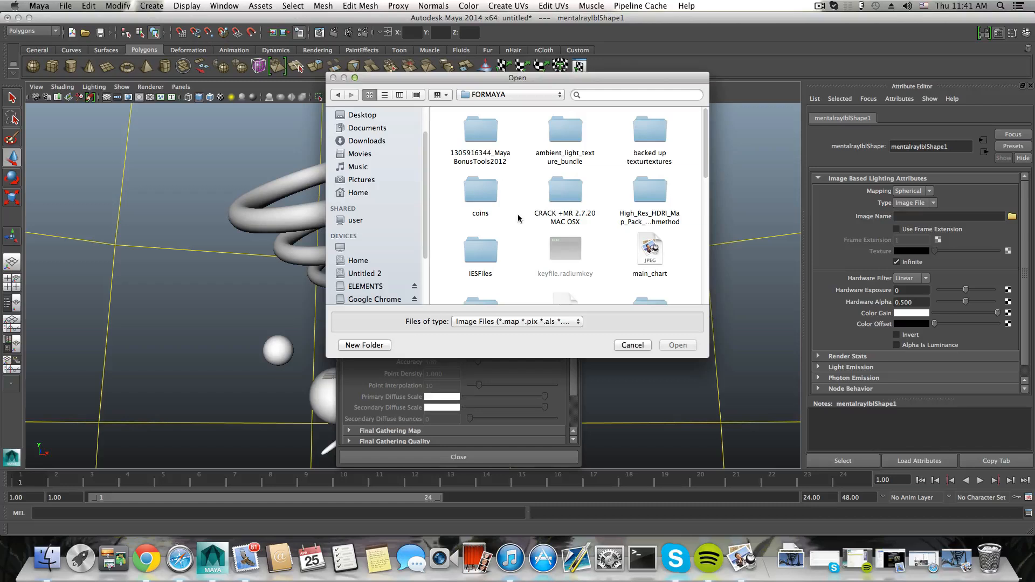
scroll(524, 205, down, 10)
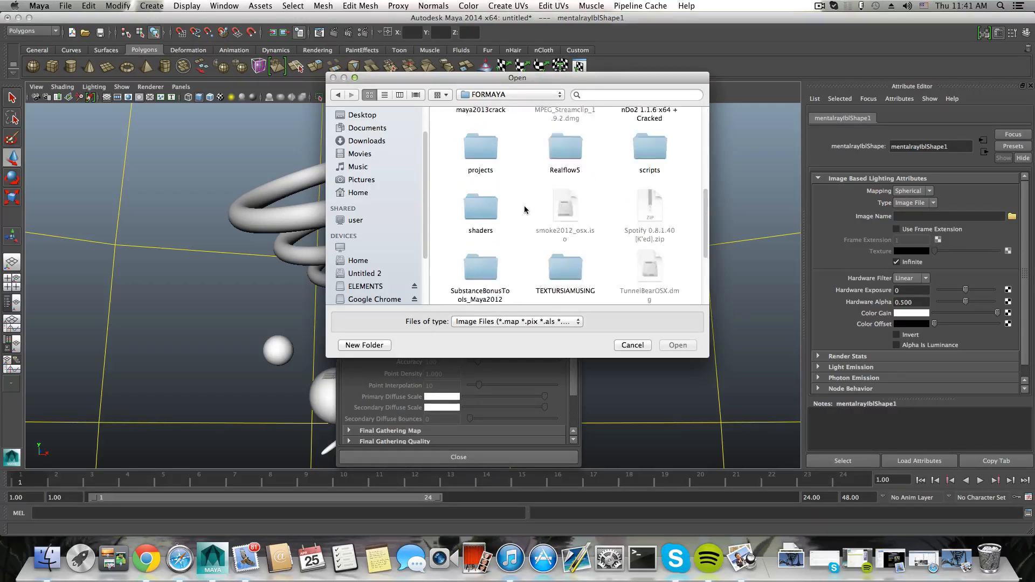
scroll(524, 206, up, 10)
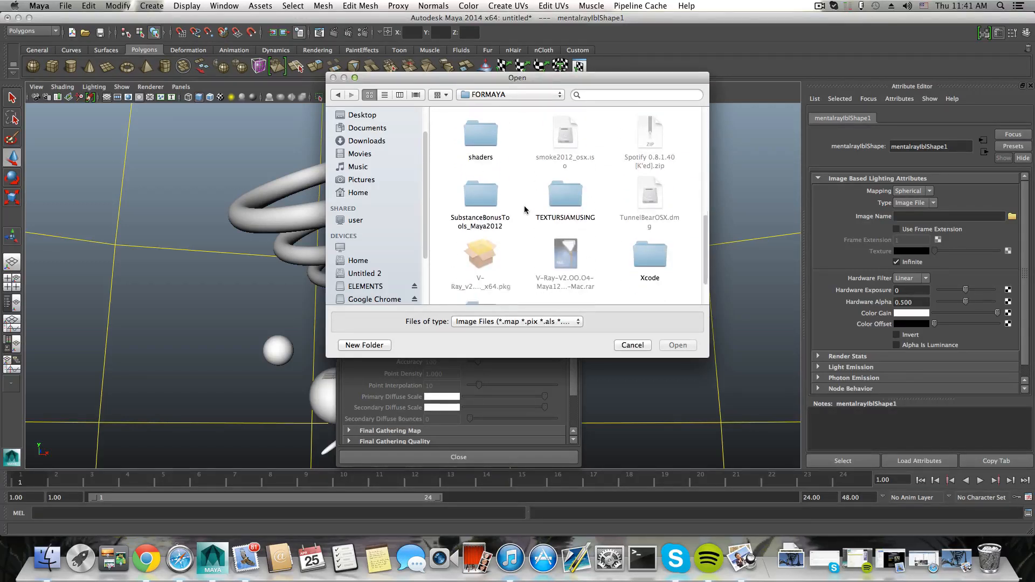
scroll(524, 205, down, 2)
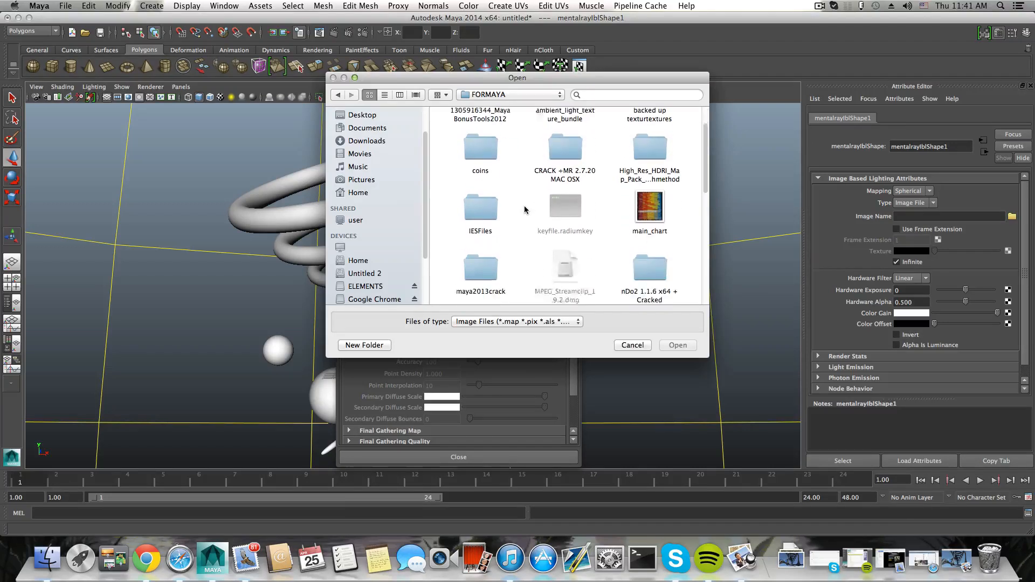
double_click(637, 152)
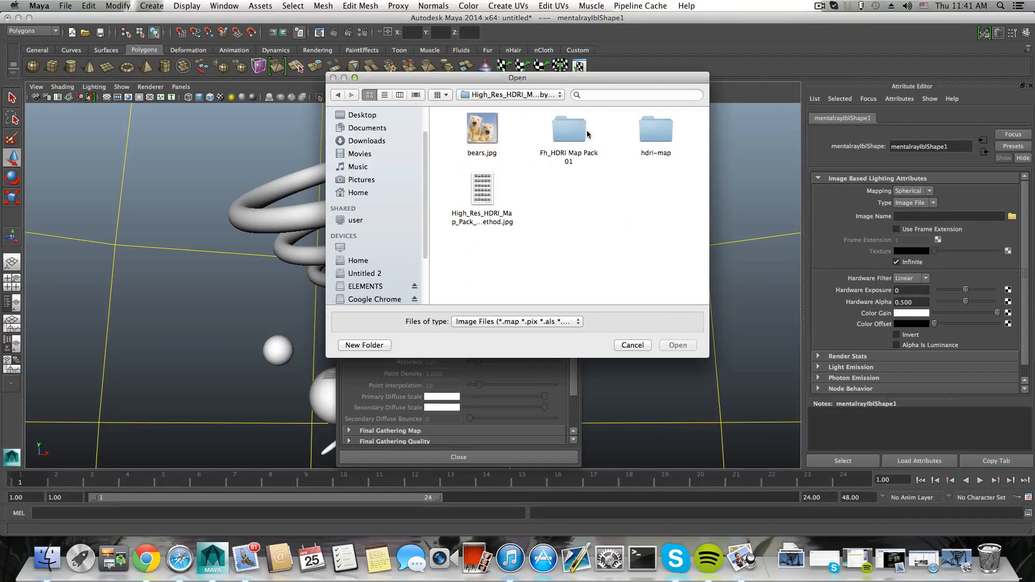
double_click(653, 141)
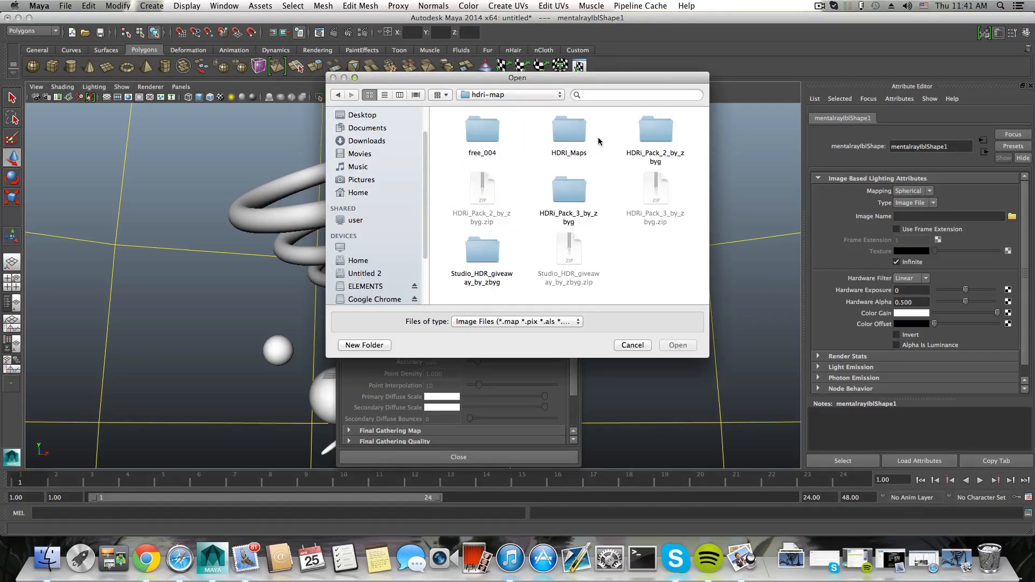
double_click(652, 135)
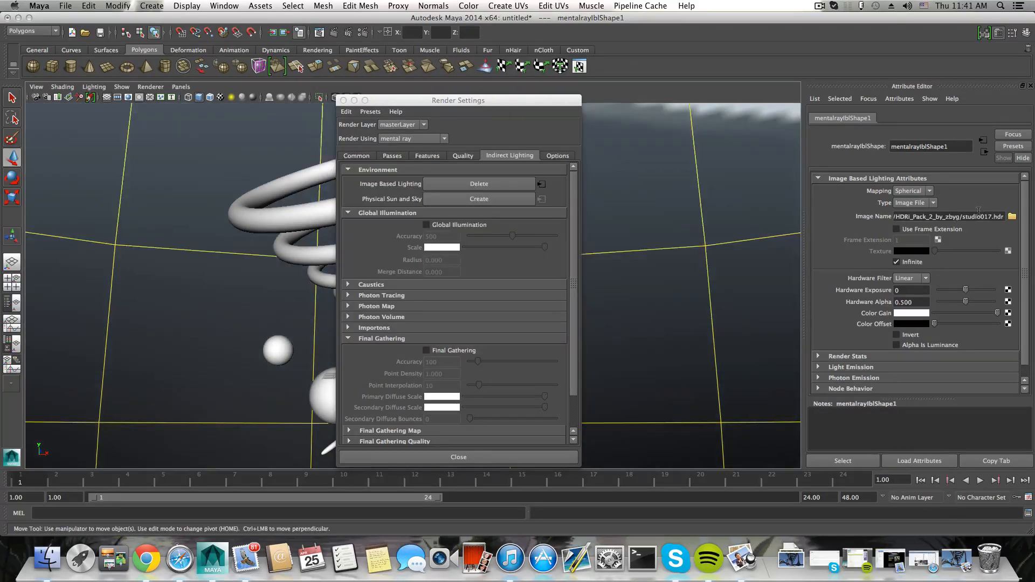
- Compare the studio preview thumbnails in HDRi_Pack_2_by_zbyg and replace the lighting image with studio018preview.jpg
click(1010, 216)
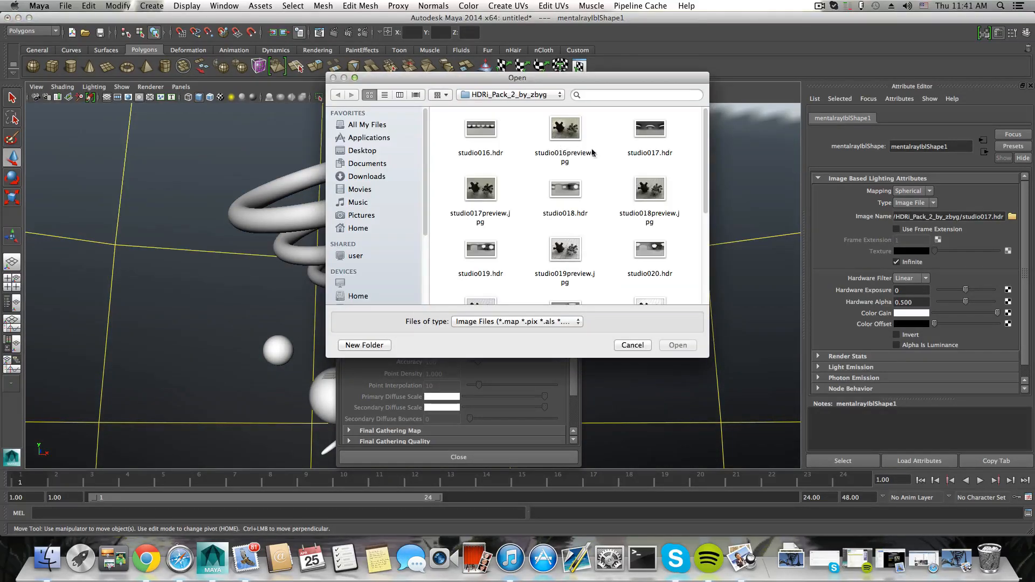
click(652, 195)
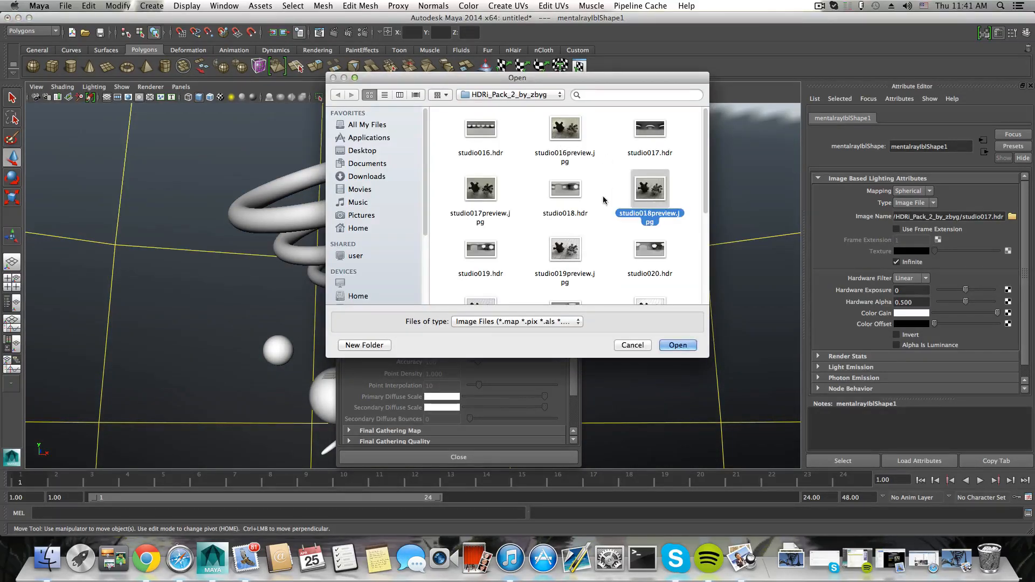
click(481, 189)
click(565, 130)
click(584, 244)
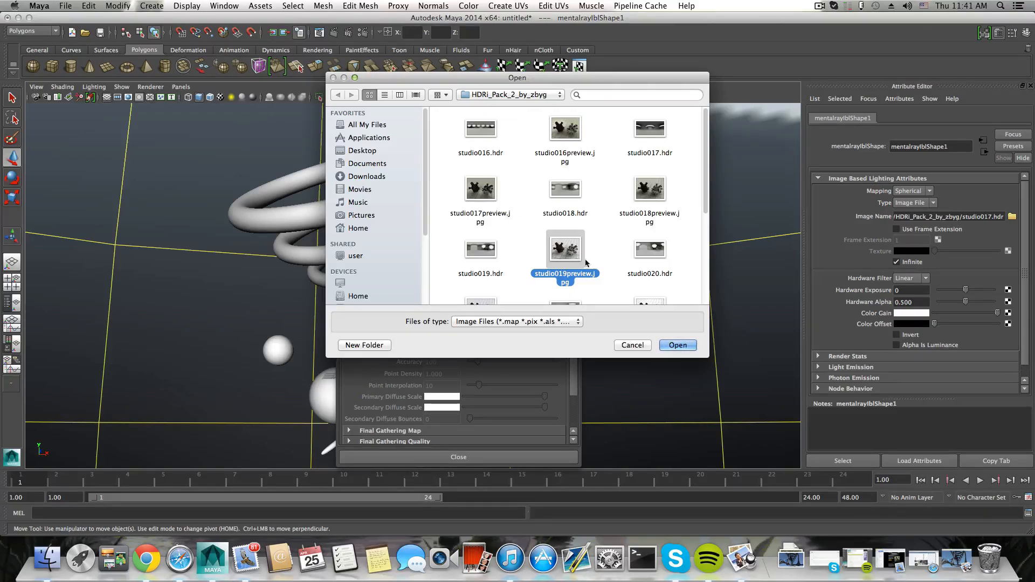
click(483, 191)
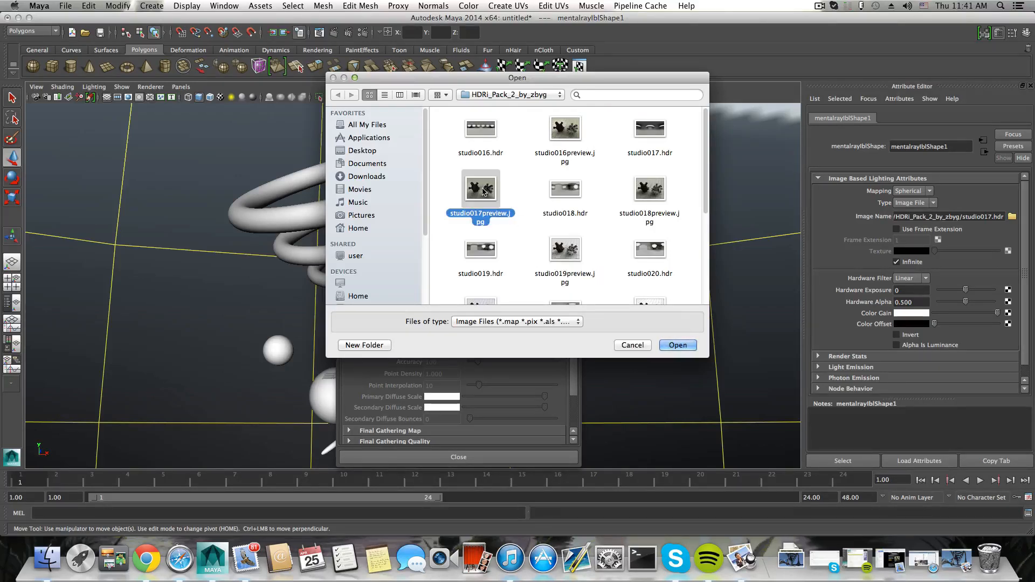
click(650, 186)
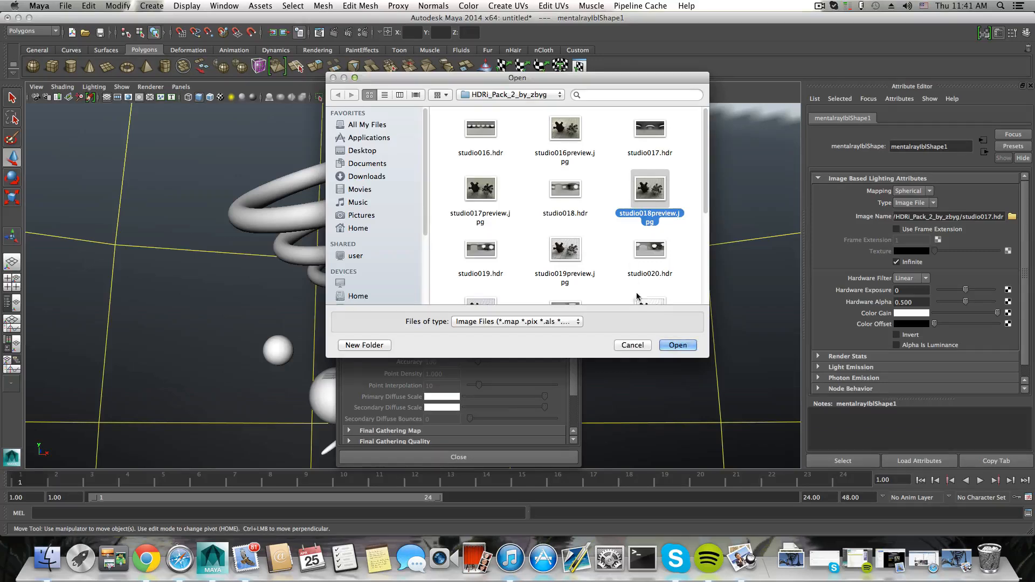
click(678, 345)
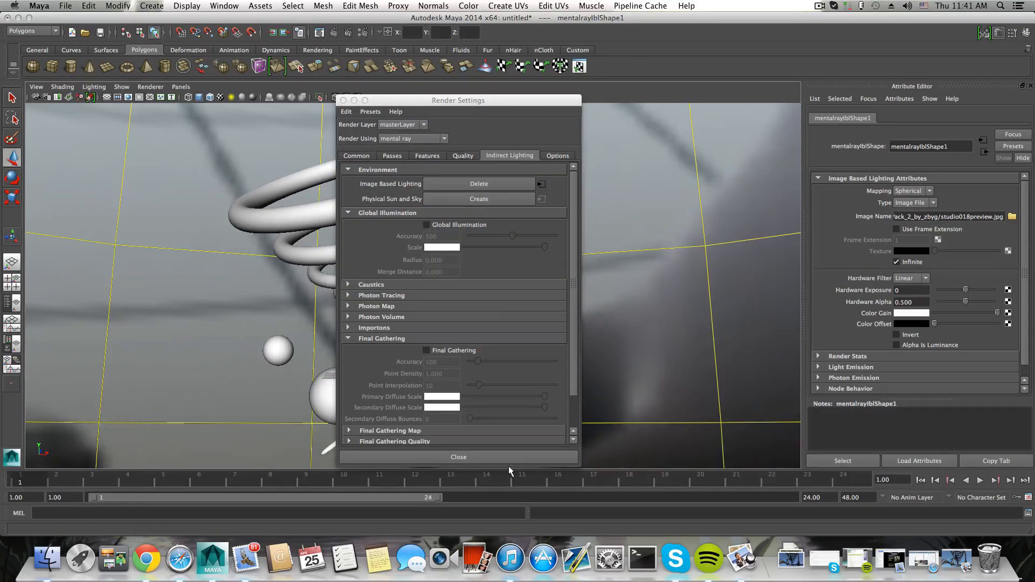
- Enable Final Gathering and create a Physical Sun and Sky, and minimize the Render Settings window
click(426, 351)
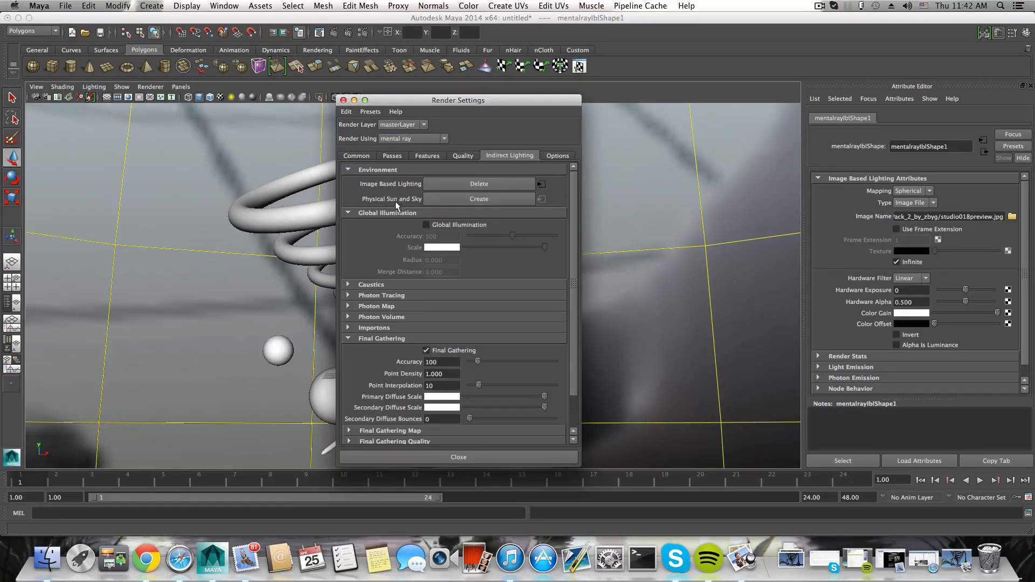
click(480, 200)
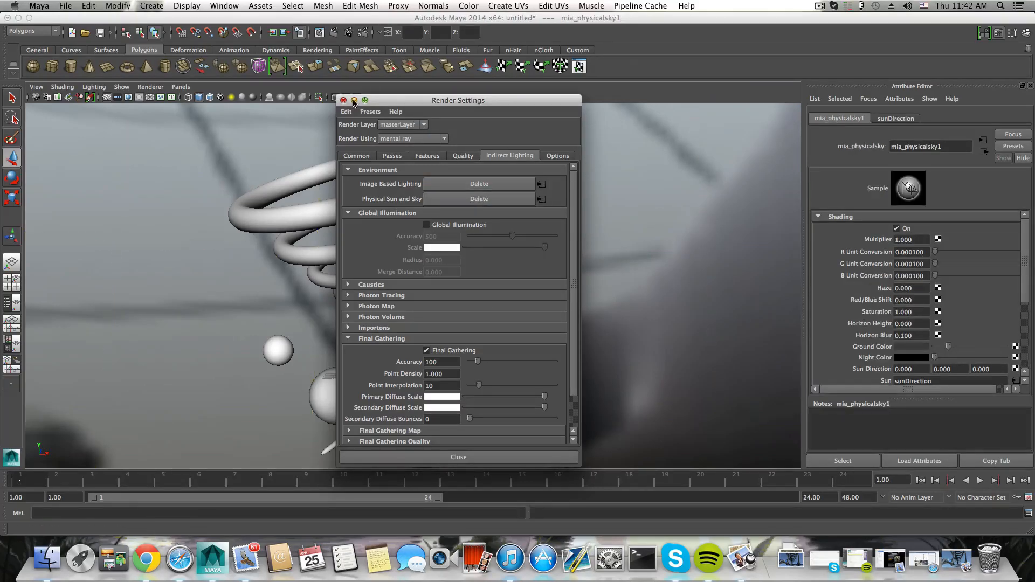
drag(387, 102, 397, 75)
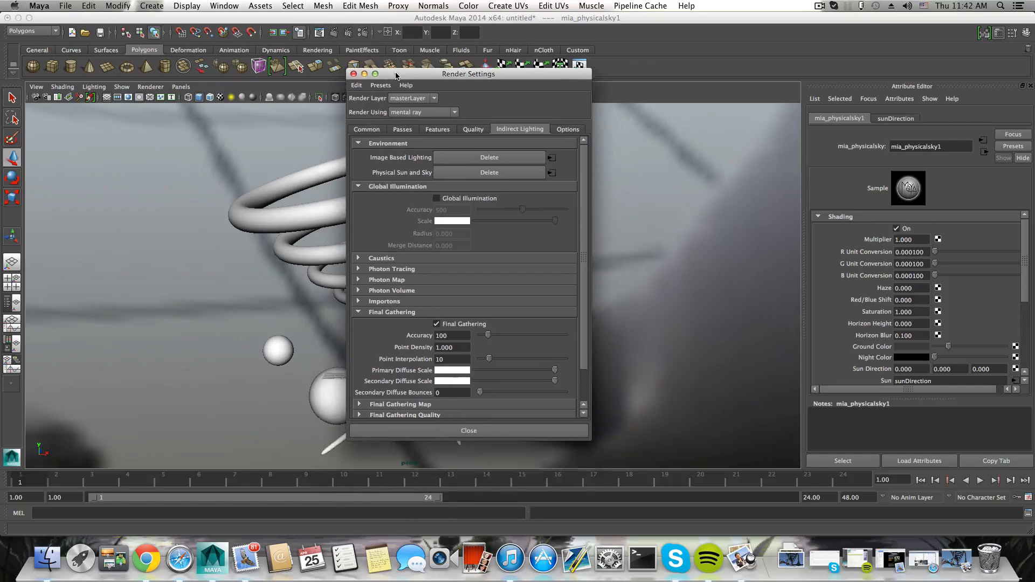
click(364, 74)
- Frame the whole sculpture in the perspective view and render the current frame with mental ray
alt+drag(334, 245, 465, 237)
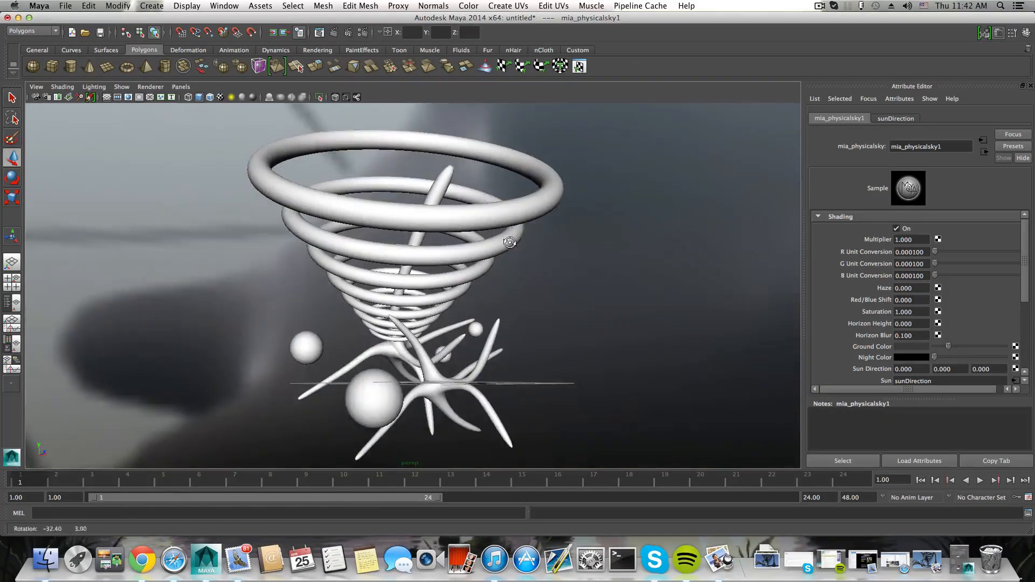
alt+right_drag(464, 238, 489, 244)
alt+middle_drag(488, 244, 516, 243)
alt+right_drag(478, 238, 410, 234)
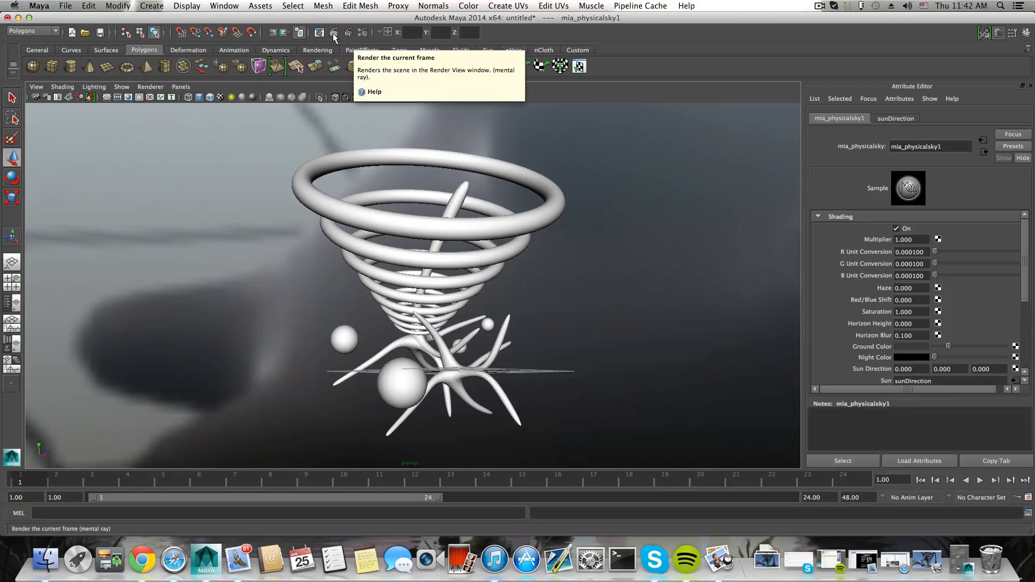
click(333, 34)
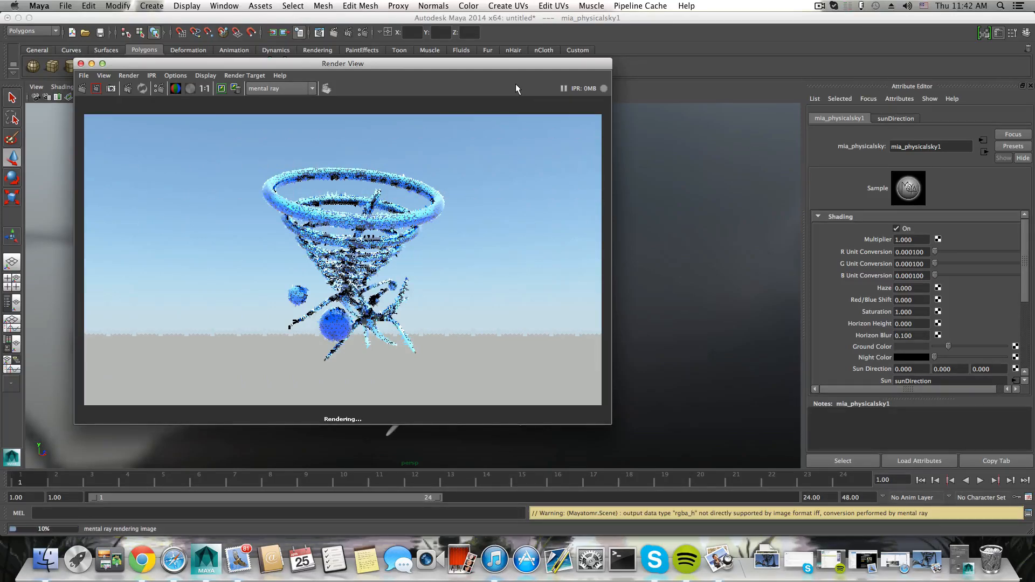
drag(464, 65, 525, 69)
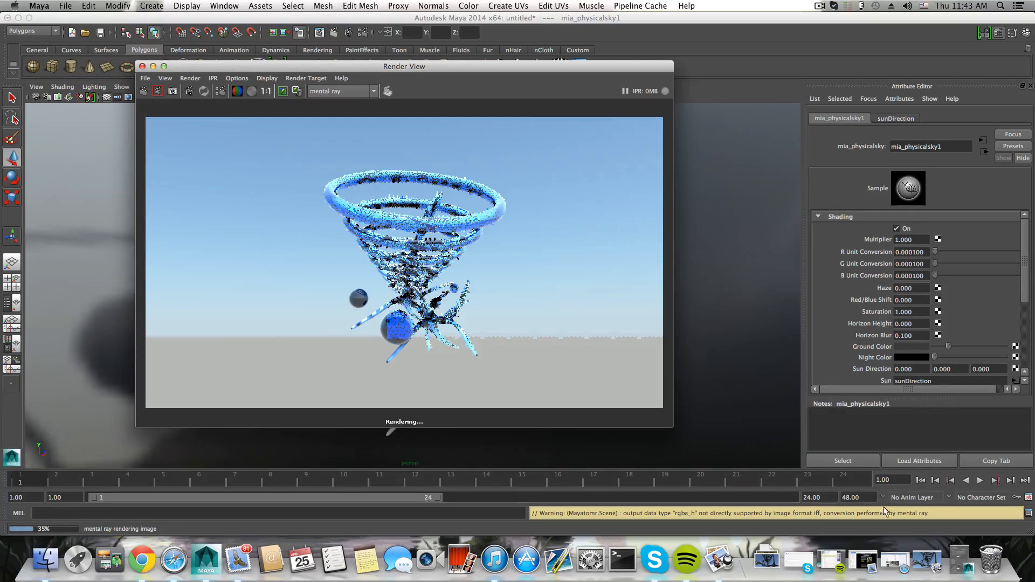
- Restore the minimized reference image in Preview, compare it side by side with the progressing render, and close it
click(926, 561)
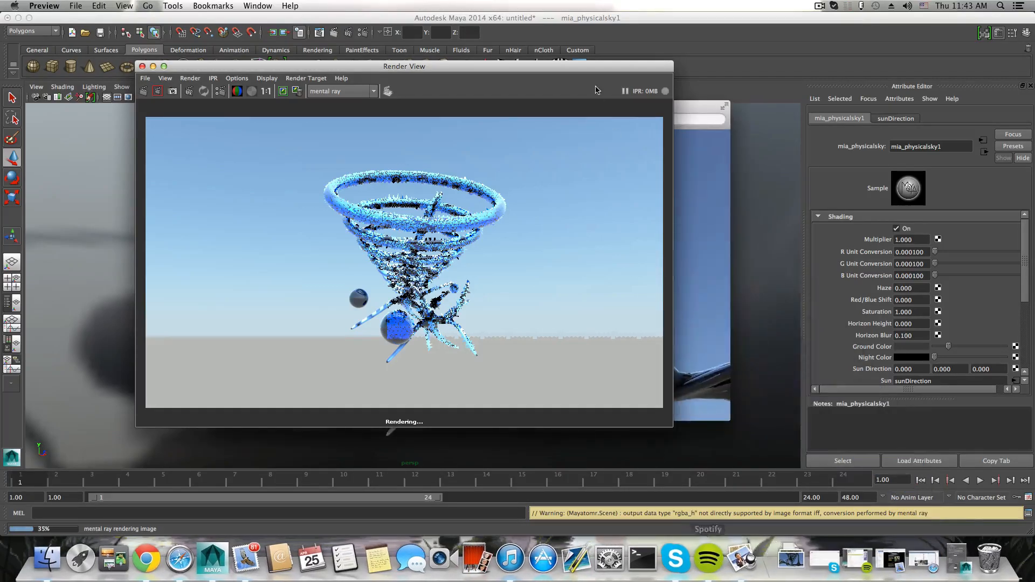
drag(693, 108, 845, 101)
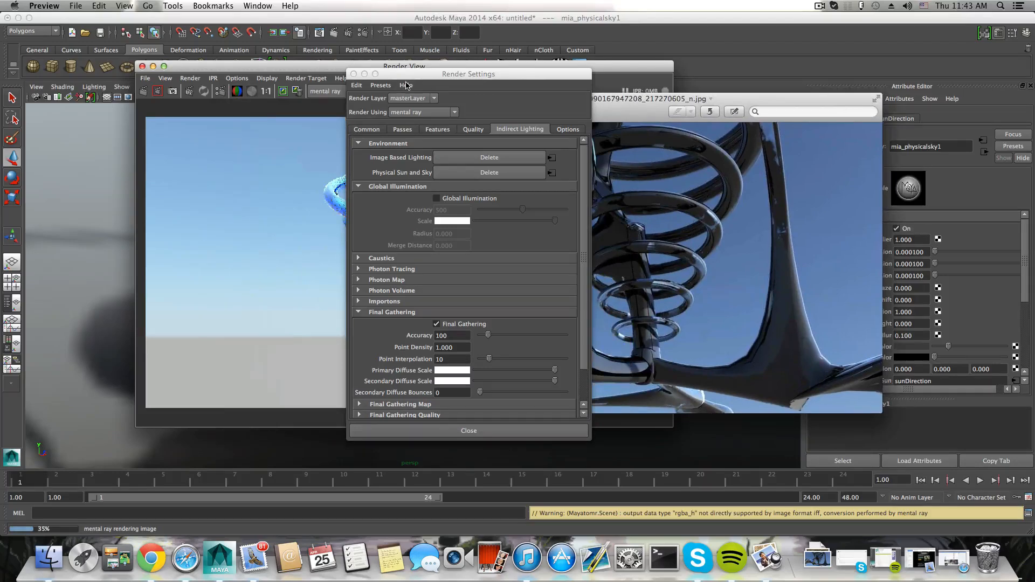
drag(399, 76, 167, 395)
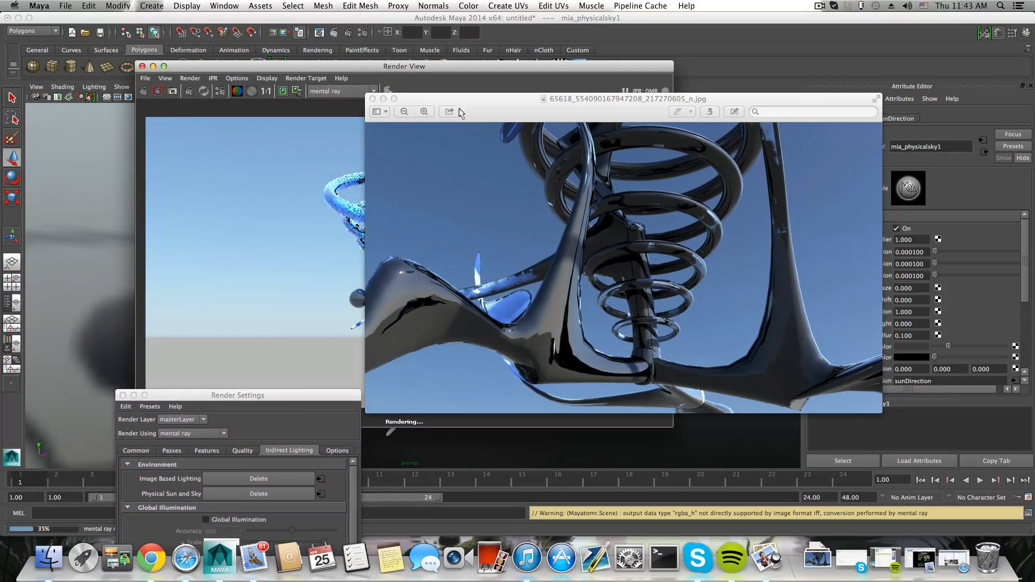
click(719, 100)
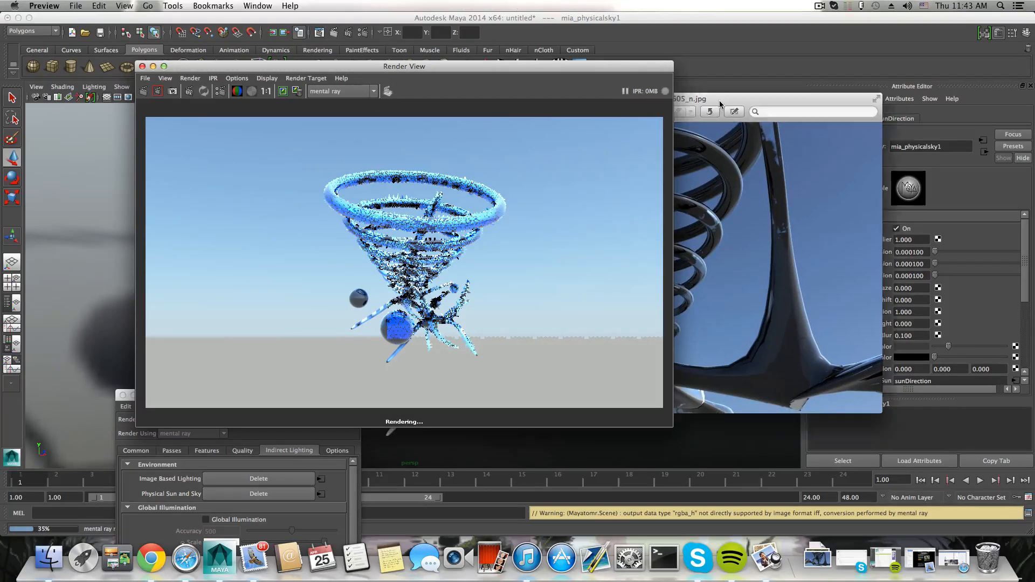
drag(719, 100, 663, 184)
drag(522, 65, 280, 39)
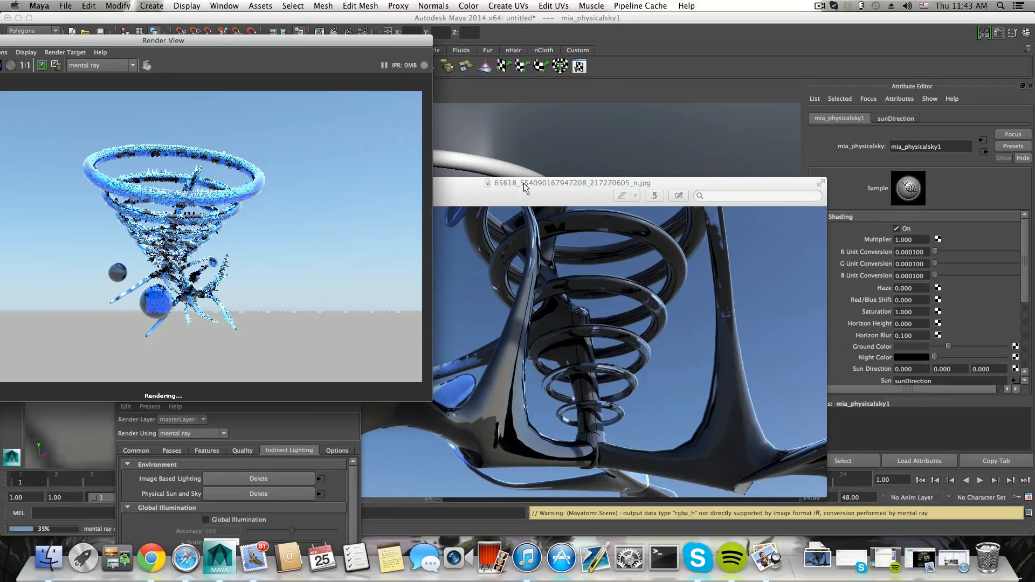
drag(521, 184, 658, 47)
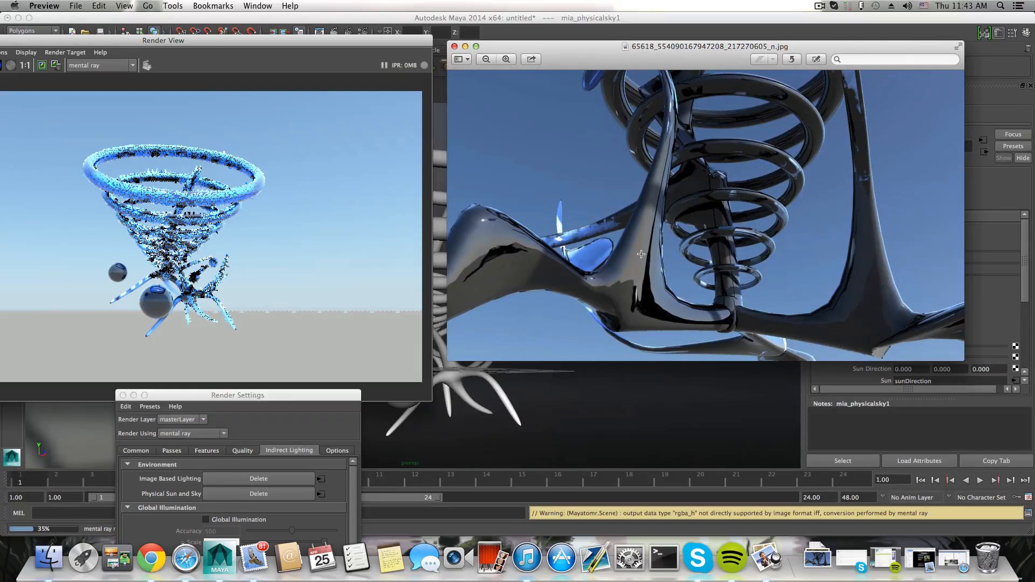
click(455, 47)
click(329, 43)
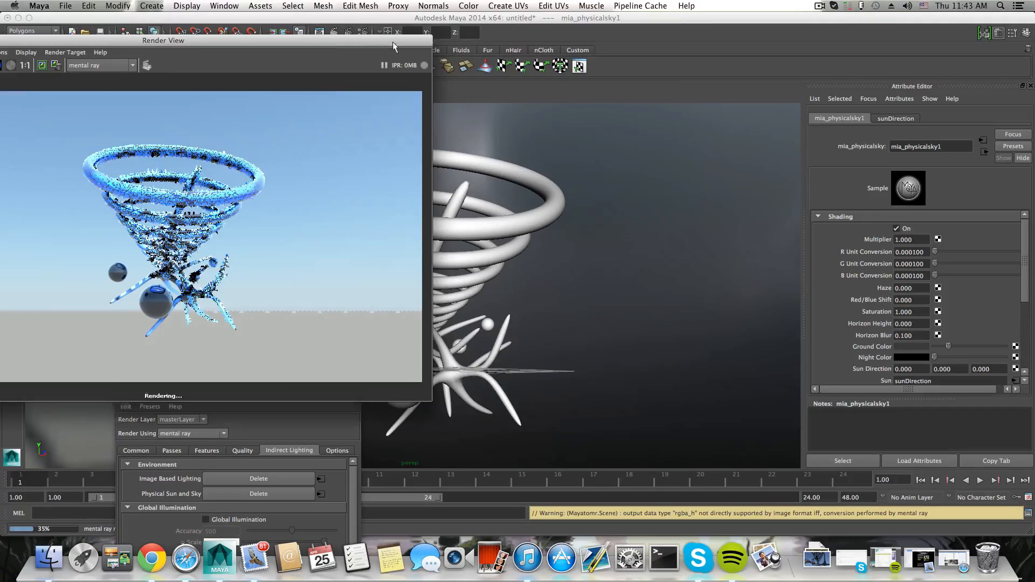
- Reopen the sculpture reference image in Preview and arrange it alongside the Render Settings and Render View windows
drag(272, 40, 432, 57)
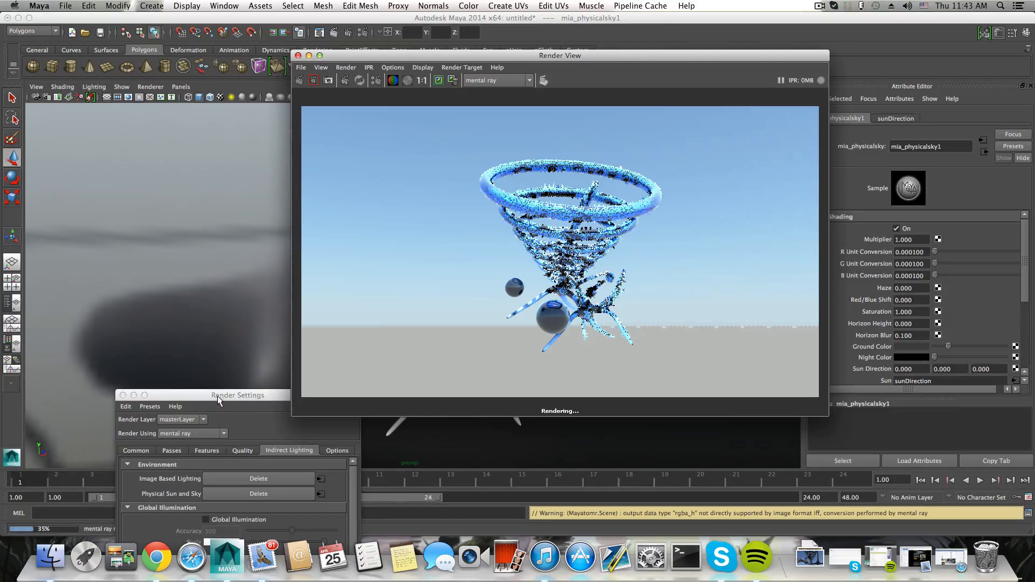
drag(219, 399, 167, 69)
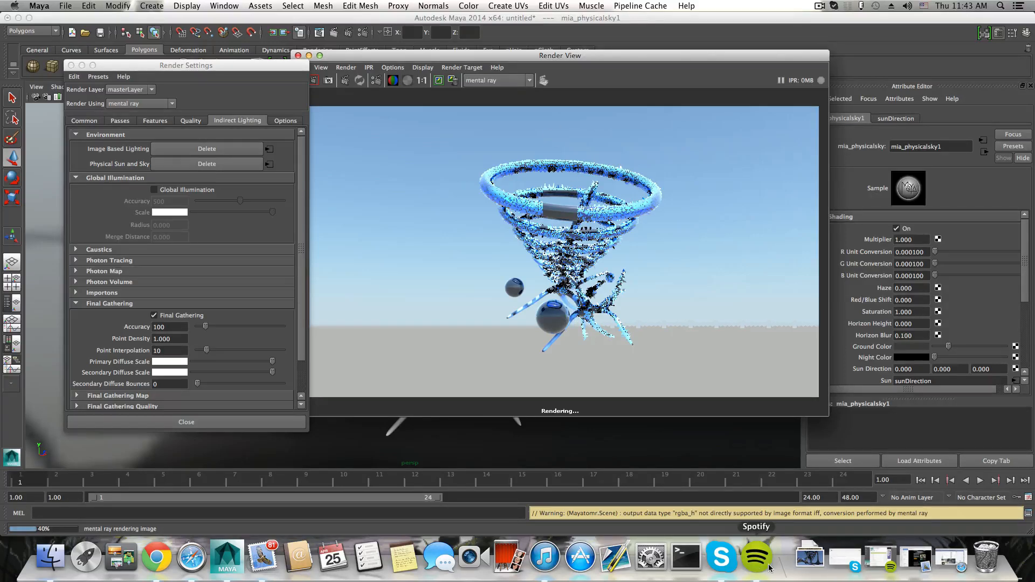
click(810, 557)
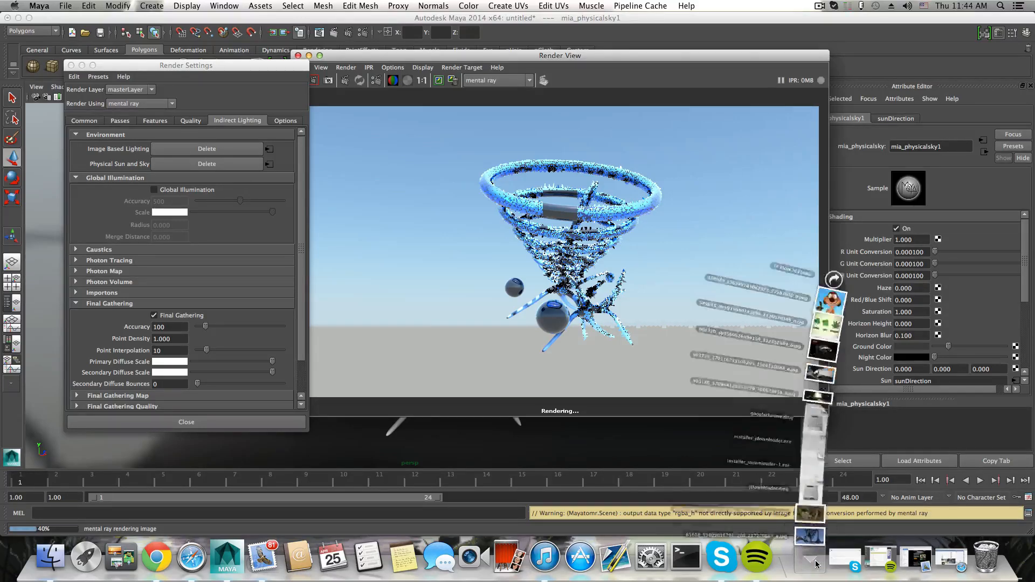
click(803, 528)
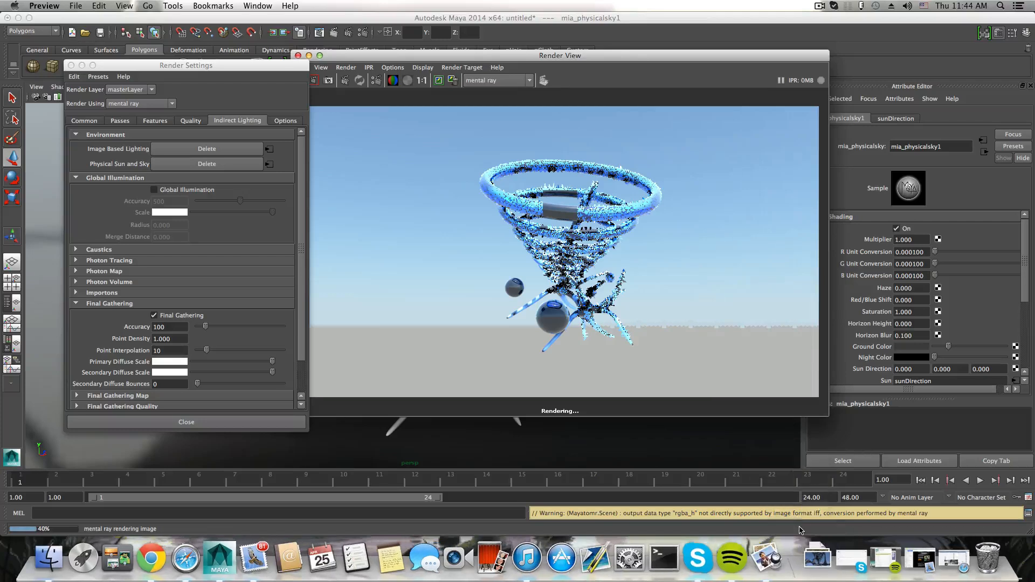
drag(221, 27, 745, 92)
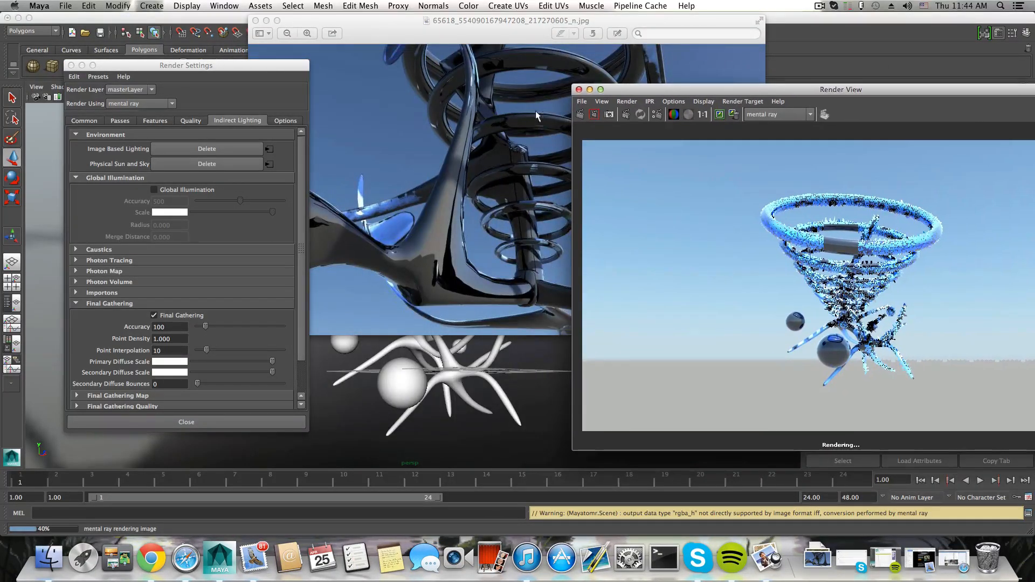
drag(477, 27, 418, 30)
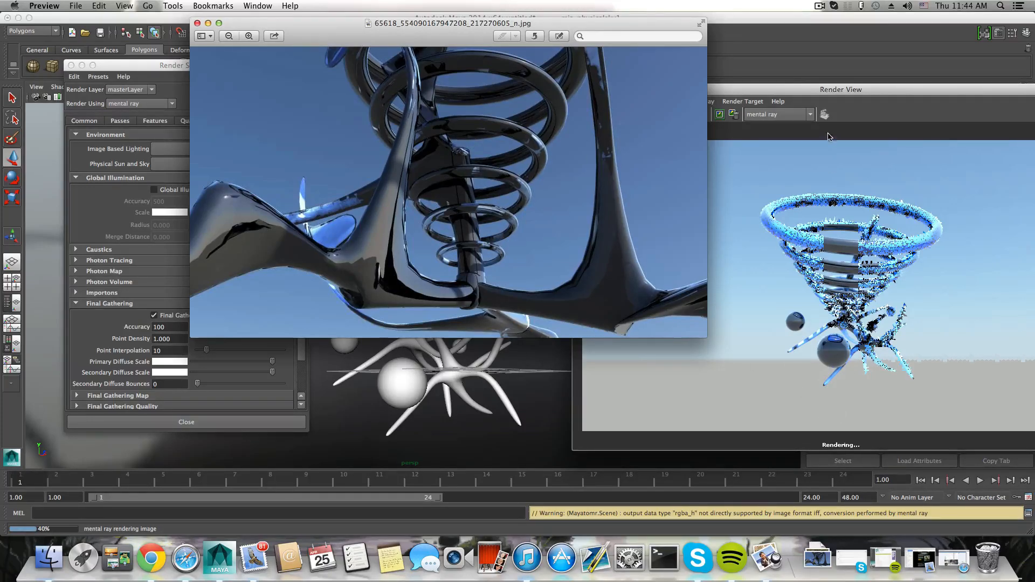
- Examine the rings, spheres and branches in the progressing render against the reference image until the render finishes
click(812, 90)
drag(813, 90, 552, 76)
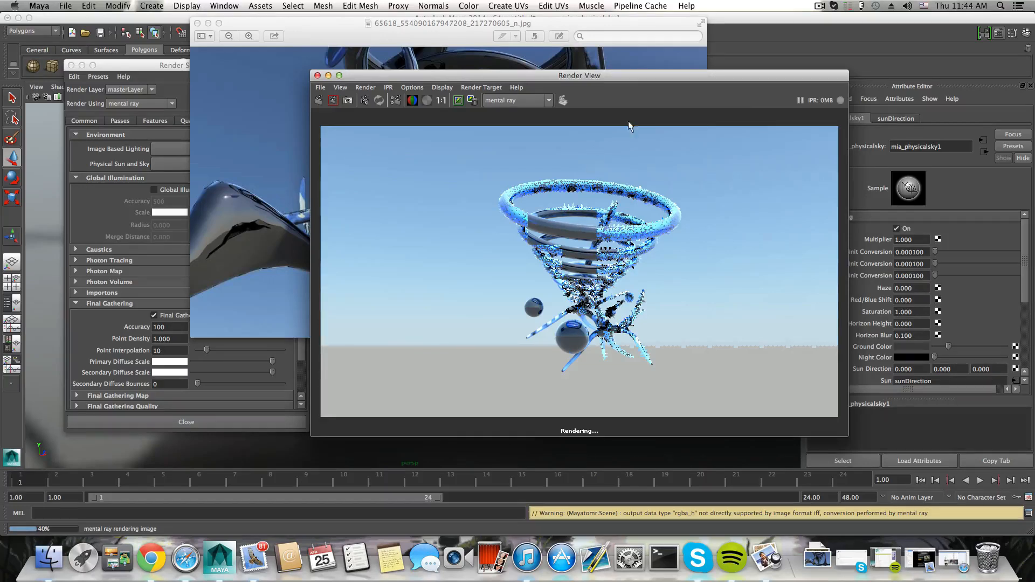
drag(440, 75, 612, 39)
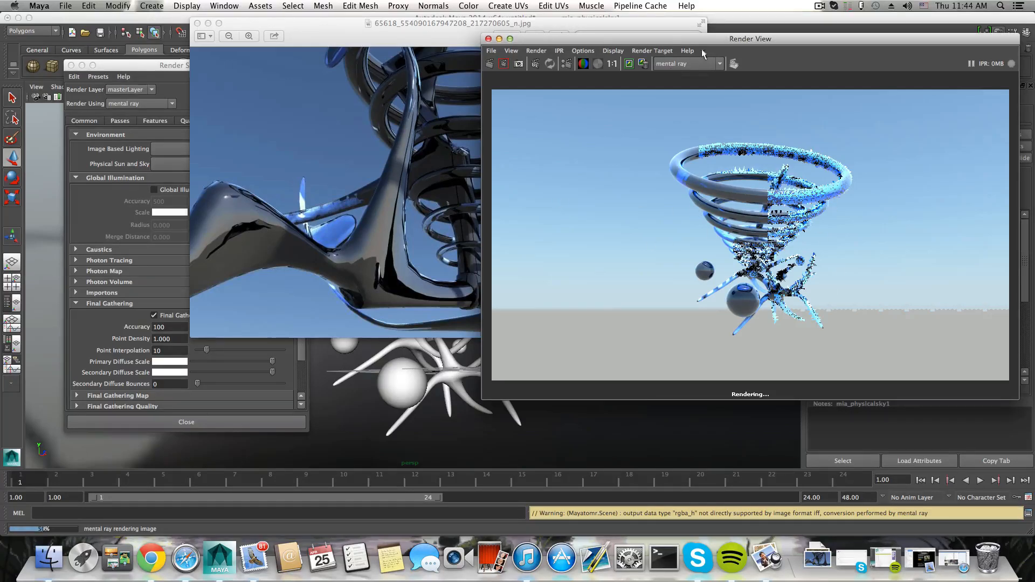
drag(724, 40, 545, 69)
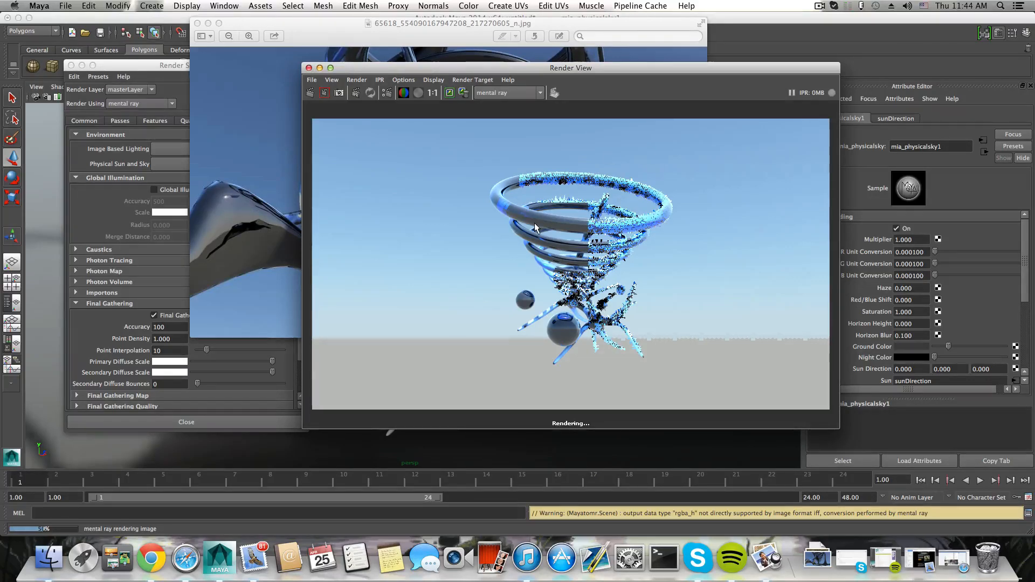
drag(504, 69, 383, 70)
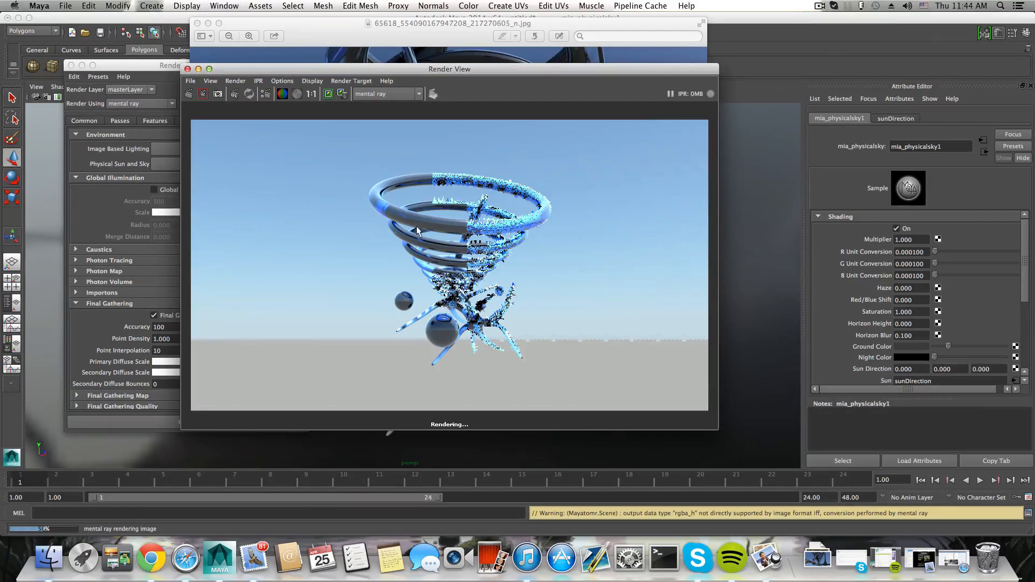
drag(291, 69, 360, 59)
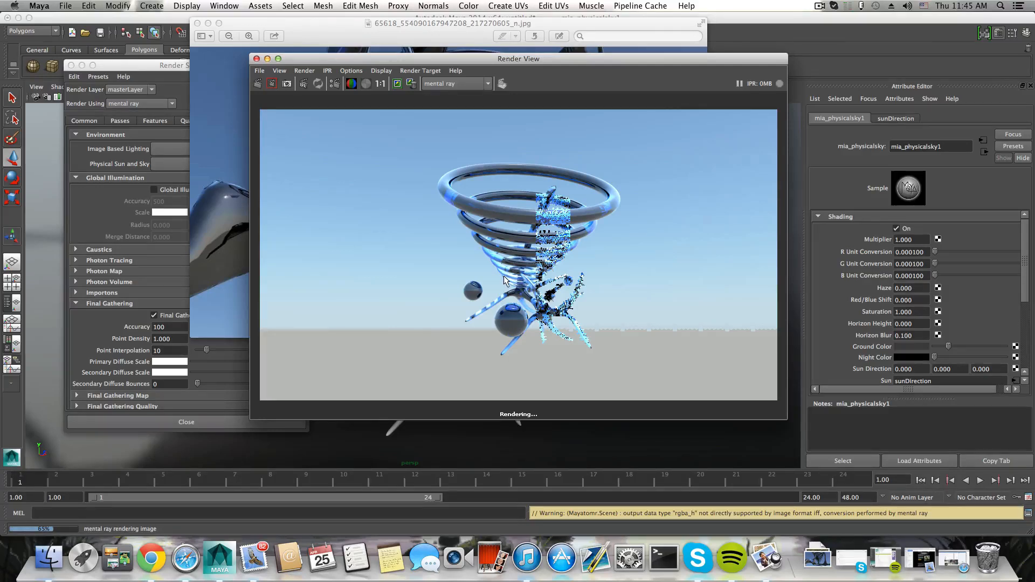
drag(384, 57, 294, 76)
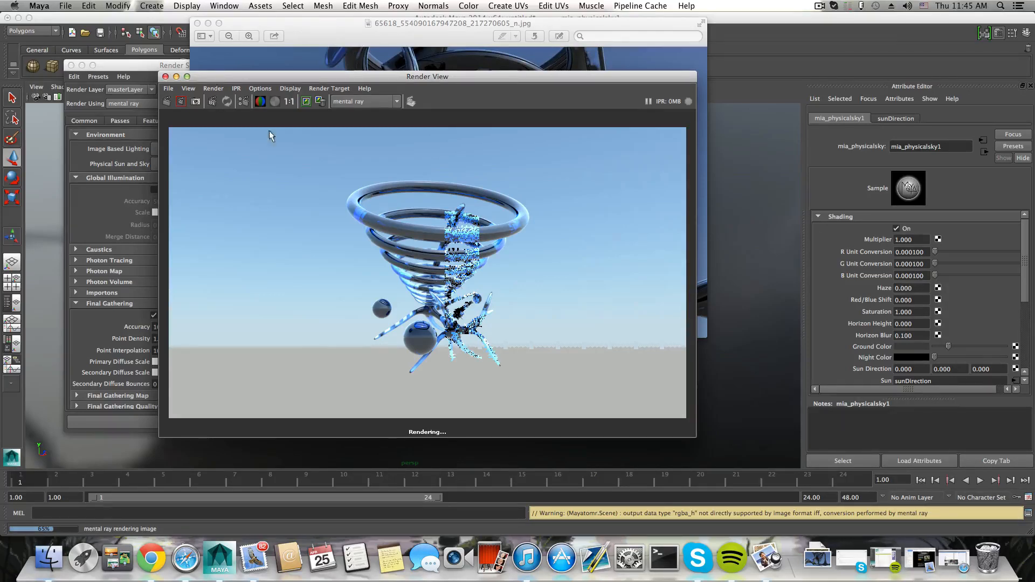
drag(237, 76, 317, 72)
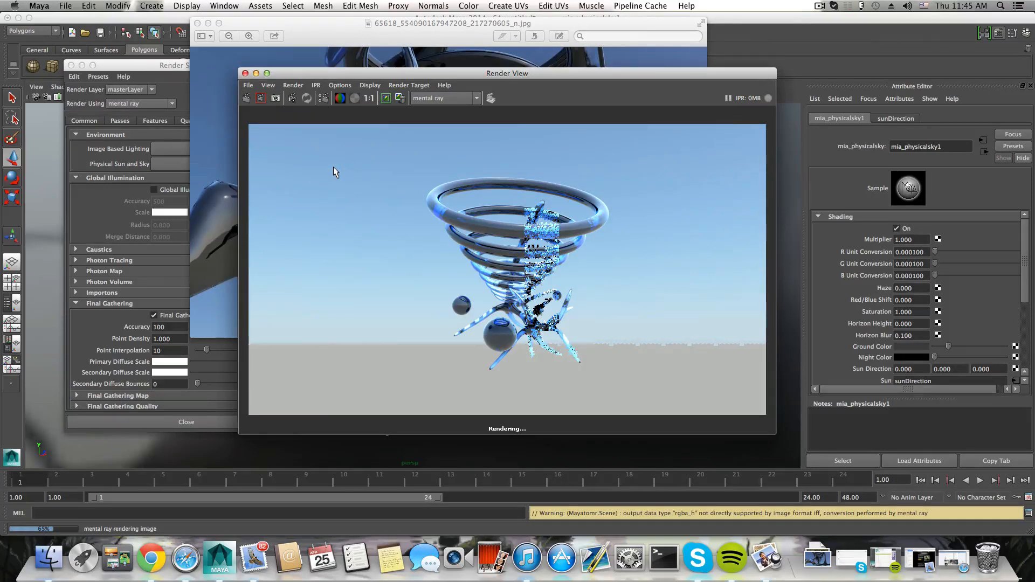
drag(332, 79, 251, 58)
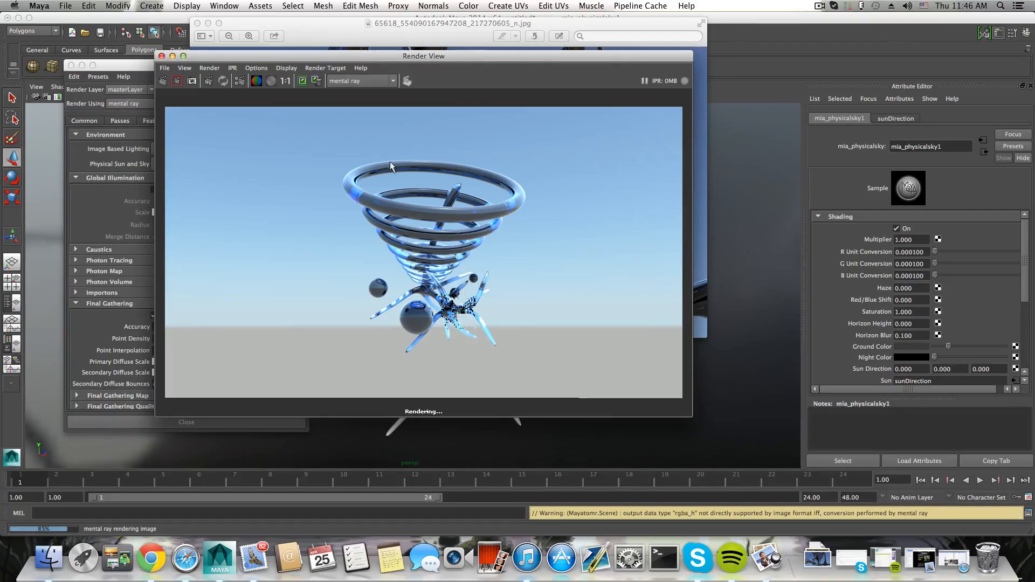
drag(224, 58, 235, 84)
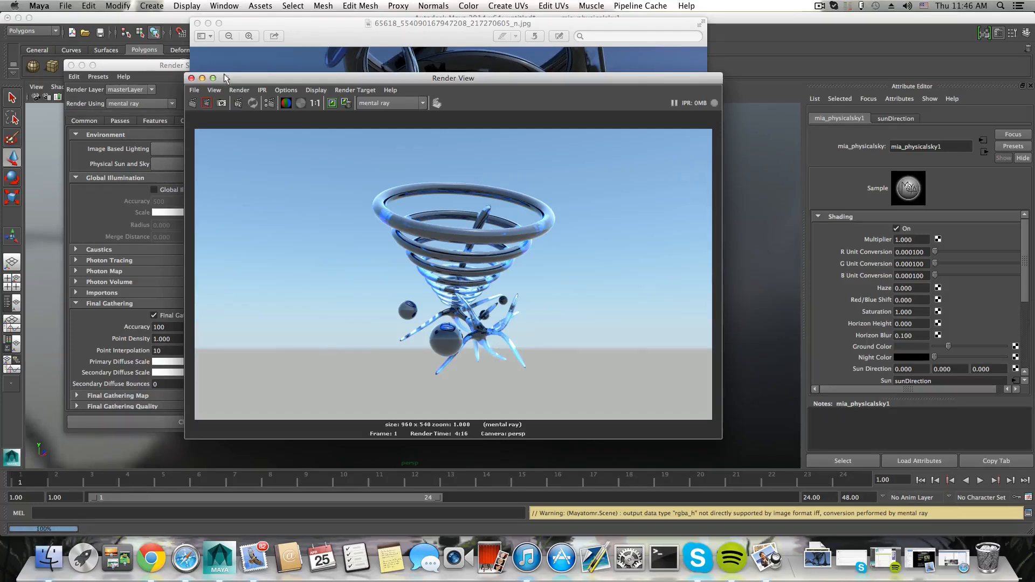
click(270, 103)
drag(332, 81, 377, 78)
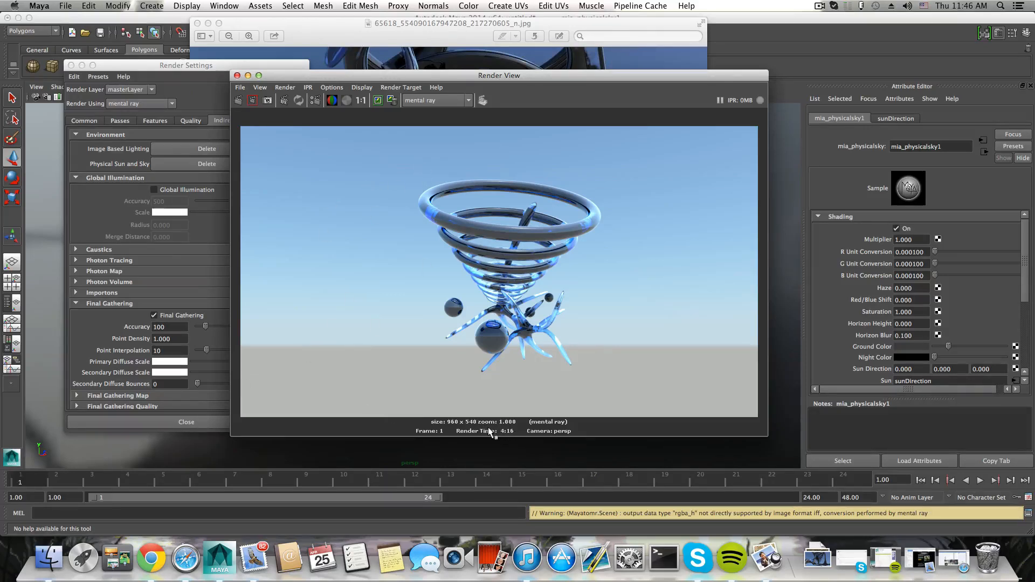
- Close the Render View and the reference image, and minimize the Render Settings window
click(237, 76)
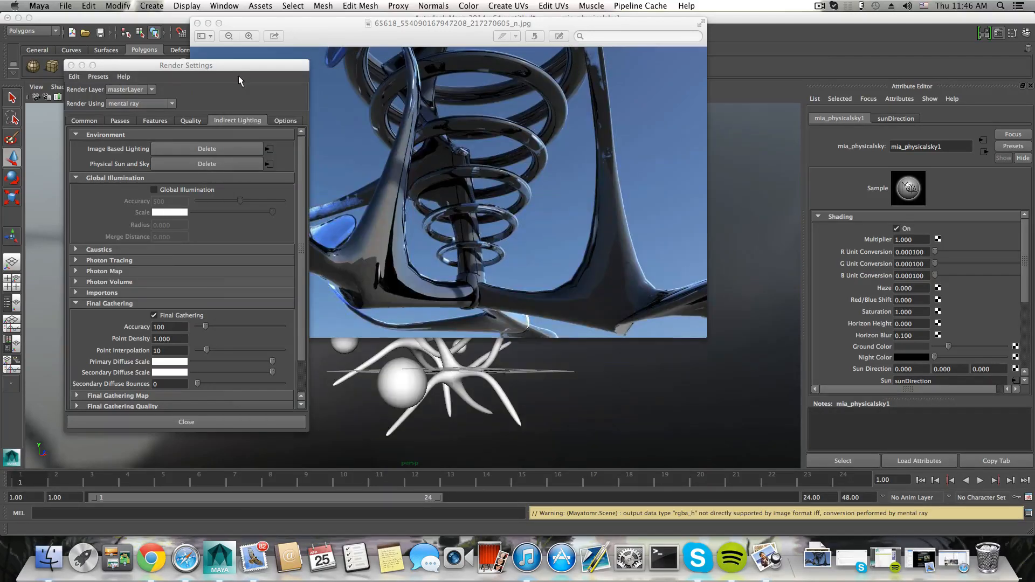
click(81, 66)
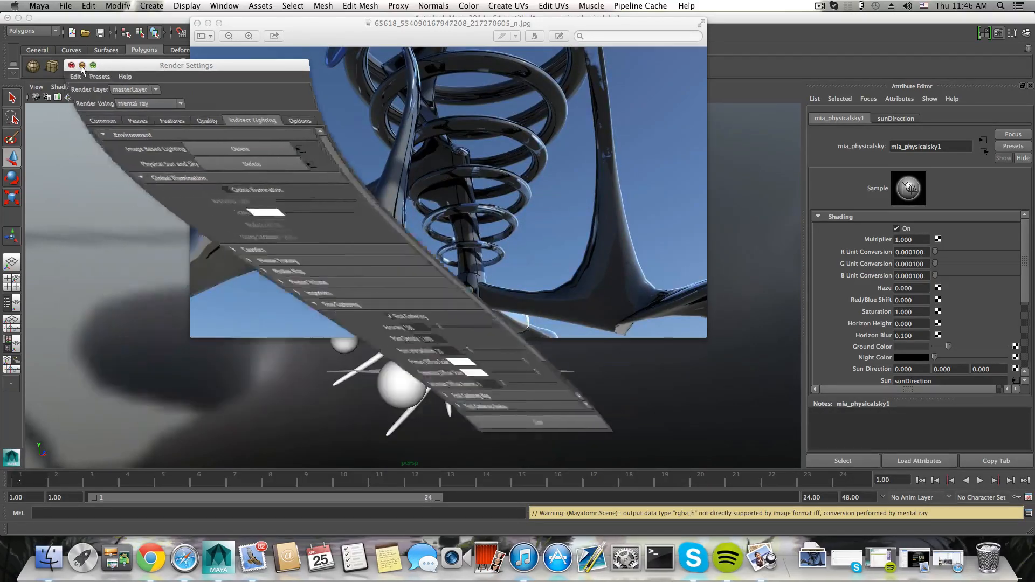
click(197, 23)
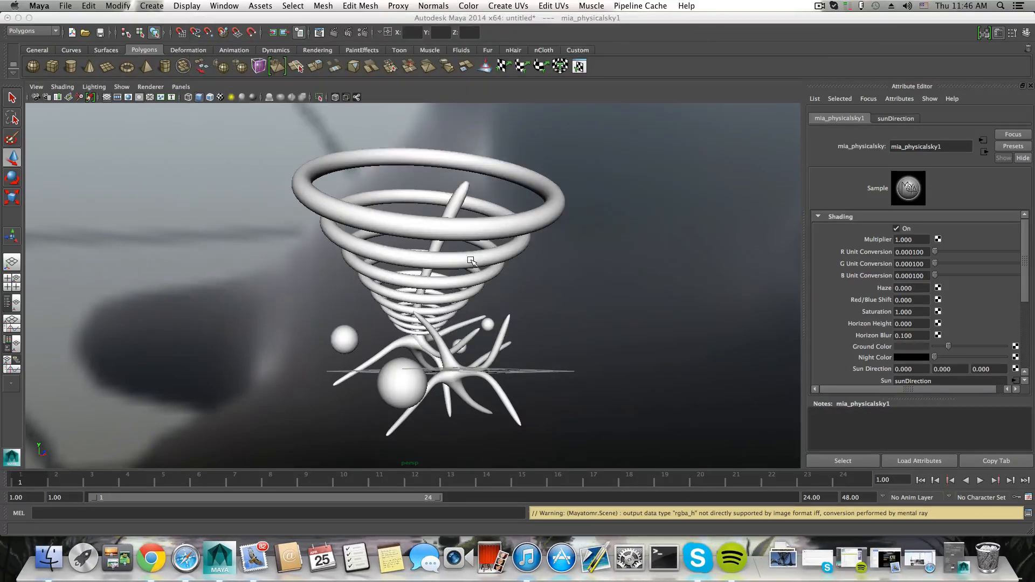
- Compose a low close-up perspective view of the branches with the large sphere in front and the rings behind
alt+drag(422, 257, 460, 247)
alt+right_drag(384, 240, 619, 280)
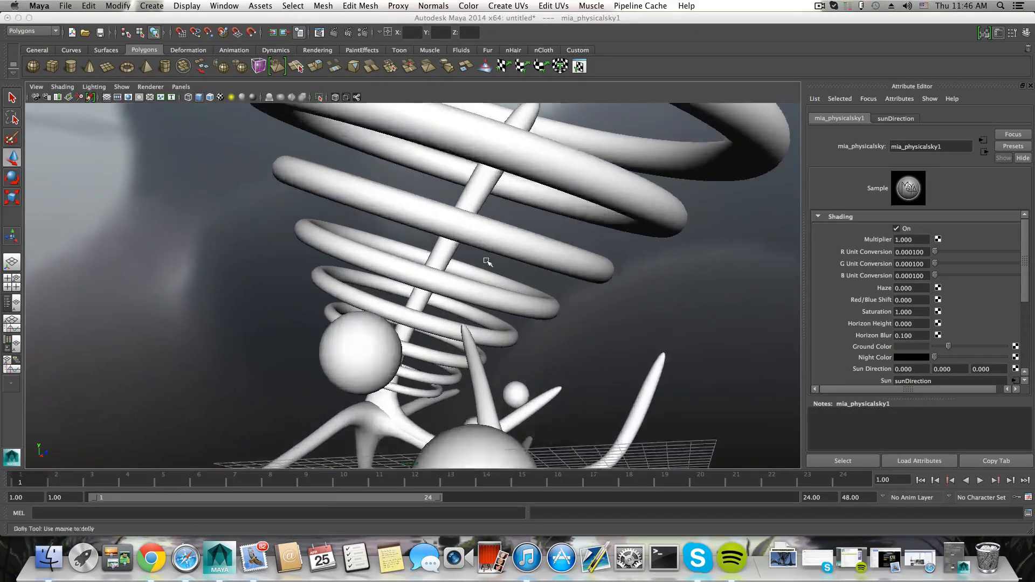
alt+drag(487, 261, 434, 302)
alt+middle_drag(434, 302, 451, 254)
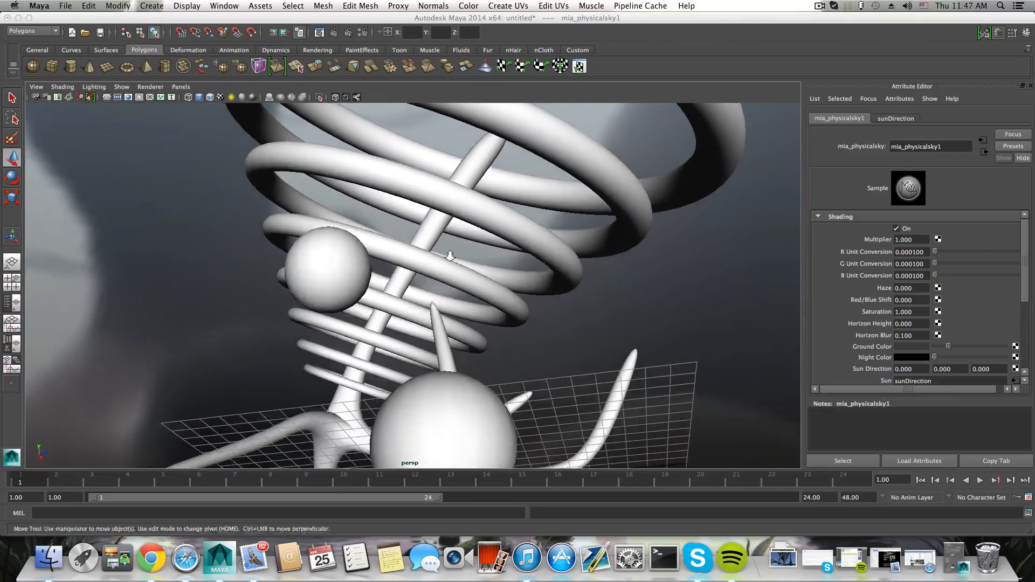
alt+right_drag(451, 254, 419, 255)
alt+drag(419, 256, 411, 274)
alt+middle_drag(410, 274, 416, 254)
alt+drag(416, 255, 207, 285)
alt+drag(412, 327, 438, 293)
alt+middle_drag(438, 293, 474, 307)
alt+drag(474, 308, 437, 283)
alt+right_drag(438, 283, 461, 295)
alt+drag(461, 298, 464, 292)
alt+middle_drag(464, 293, 463, 299)
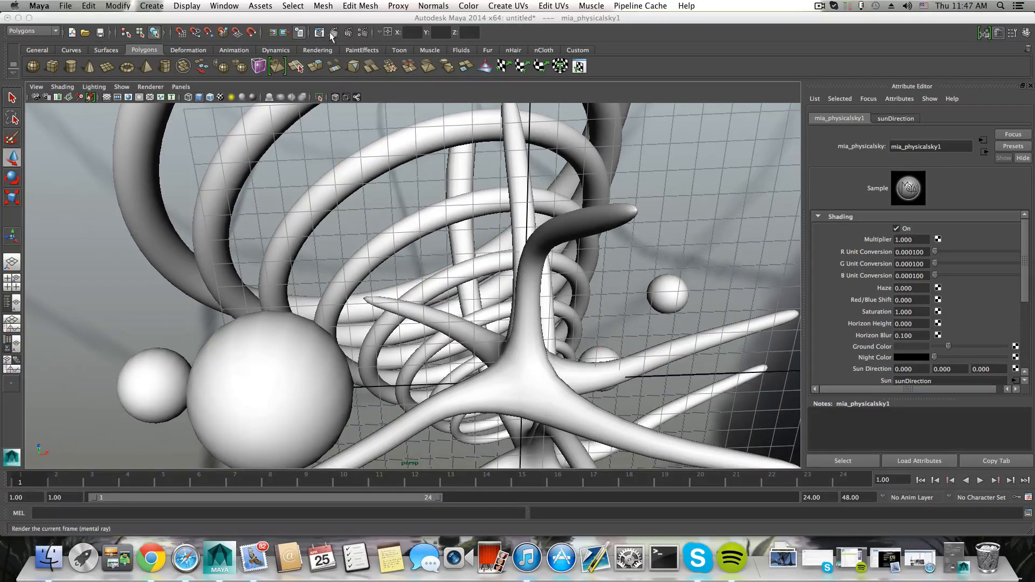
- Set the render image size to the HD 720 preset in the Render Settings and close the window
click(365, 33)
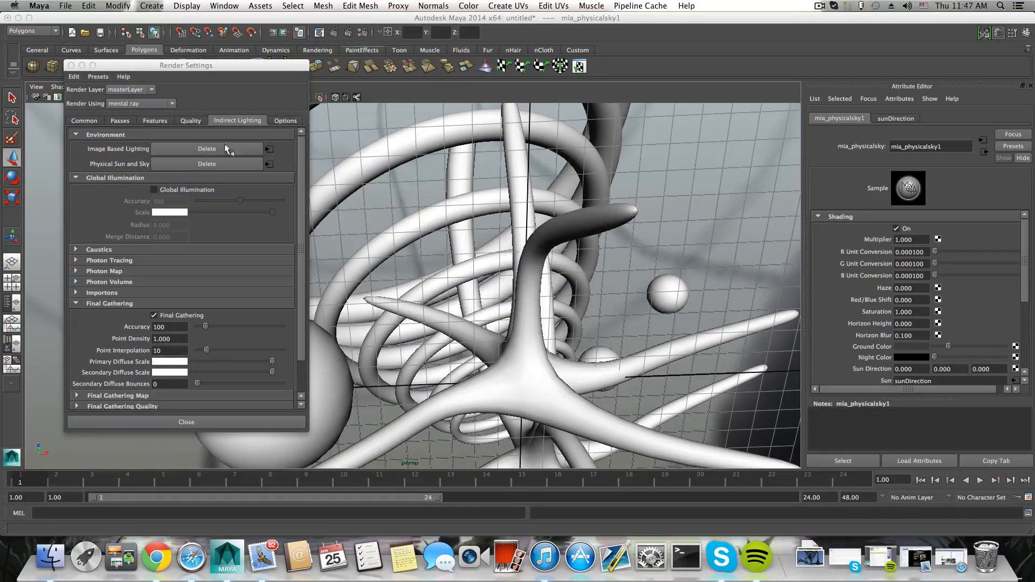
click(84, 120)
scroll(182, 331, down, 10)
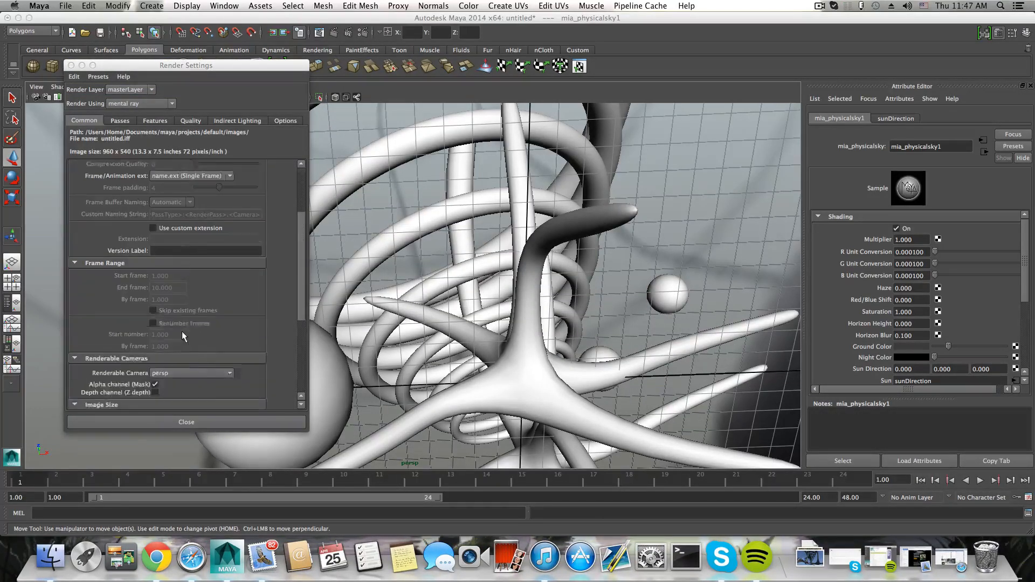
click(182, 353)
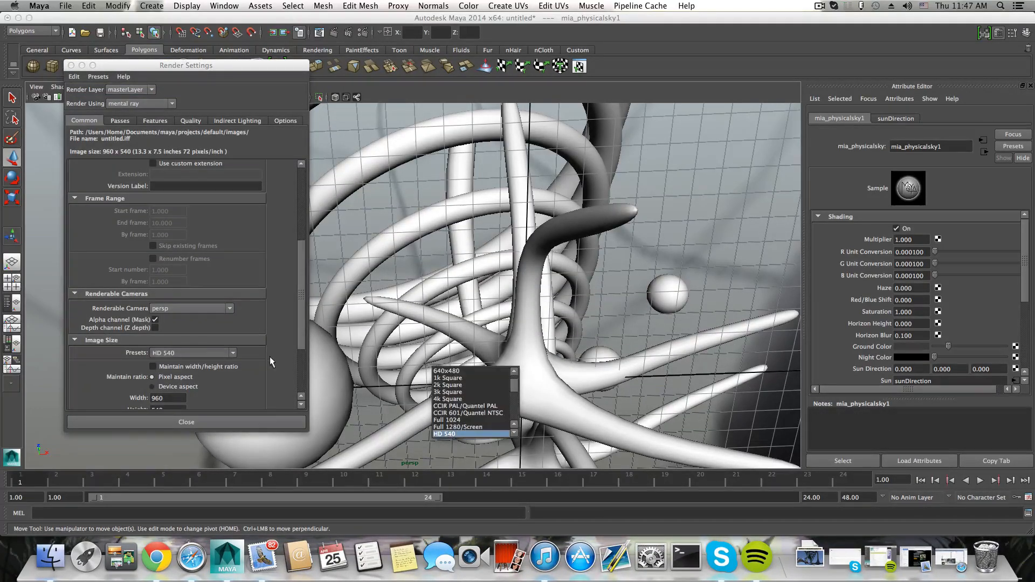
click(166, 352)
click(167, 352)
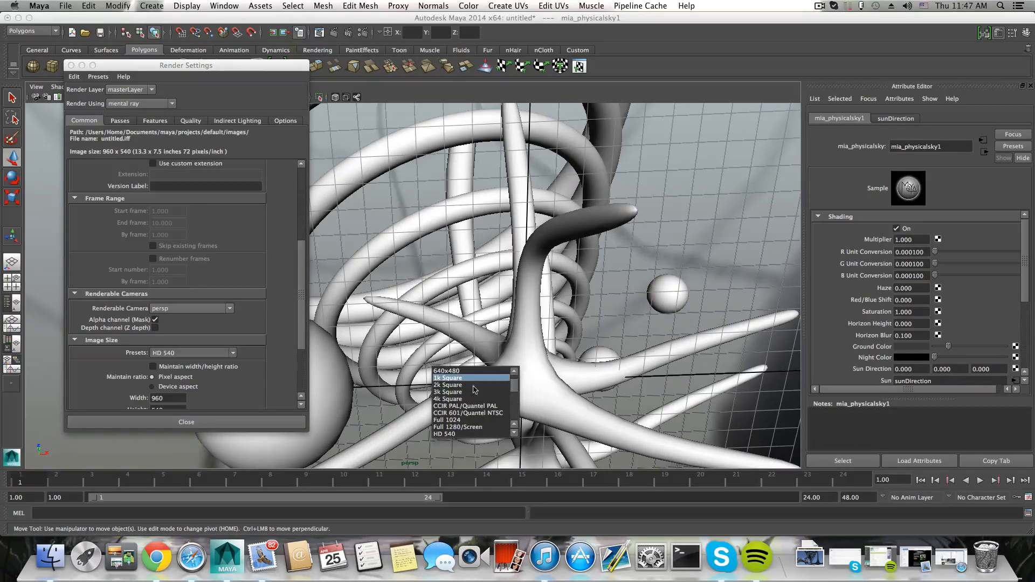
scroll(472, 412, down, 1)
scroll(472, 414, down, 3)
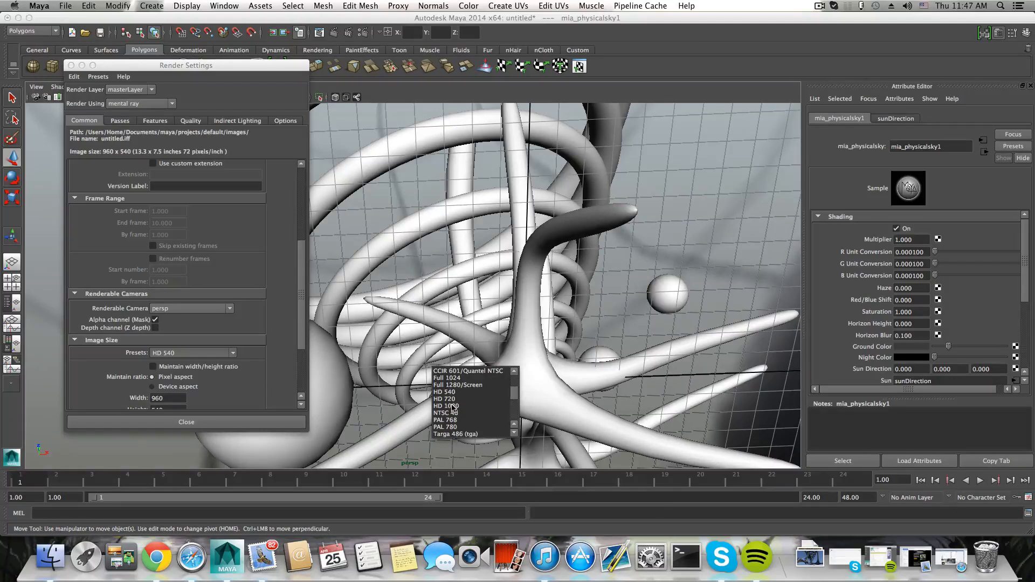
click(450, 399)
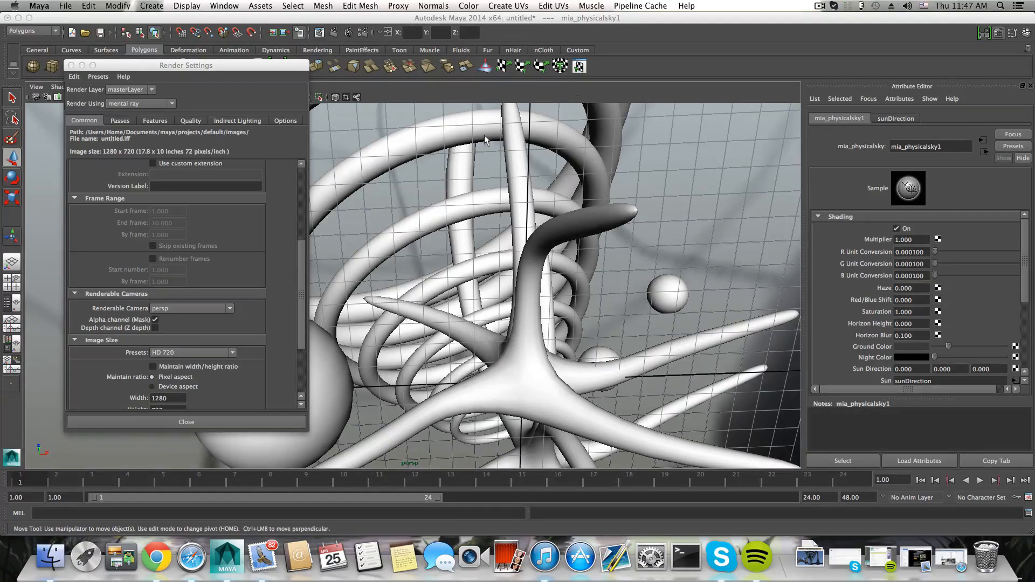
click(71, 65)
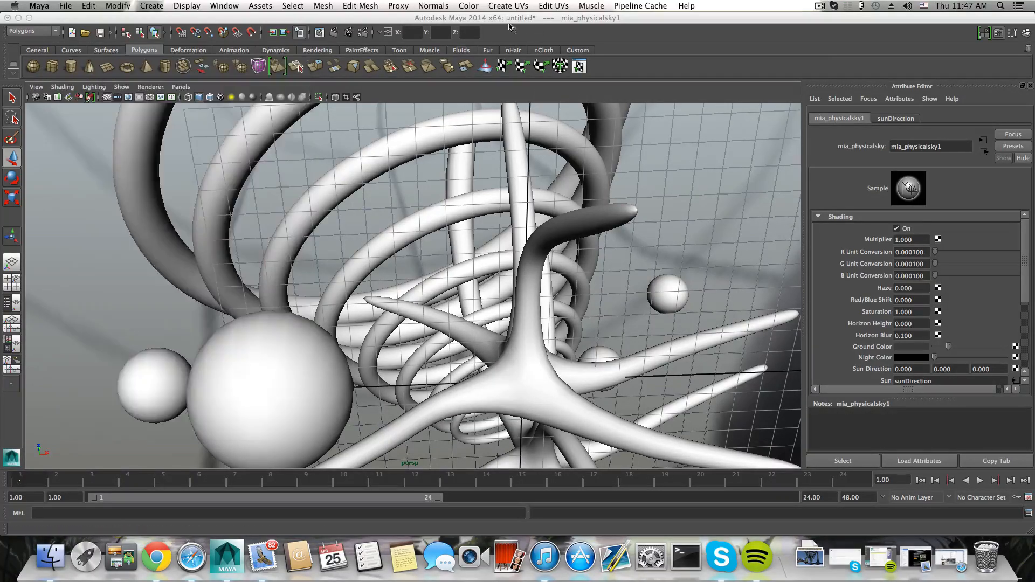
- Render the current perspective view with mental ray and move the Render View window clear of the Attribute Editor
click(334, 33)
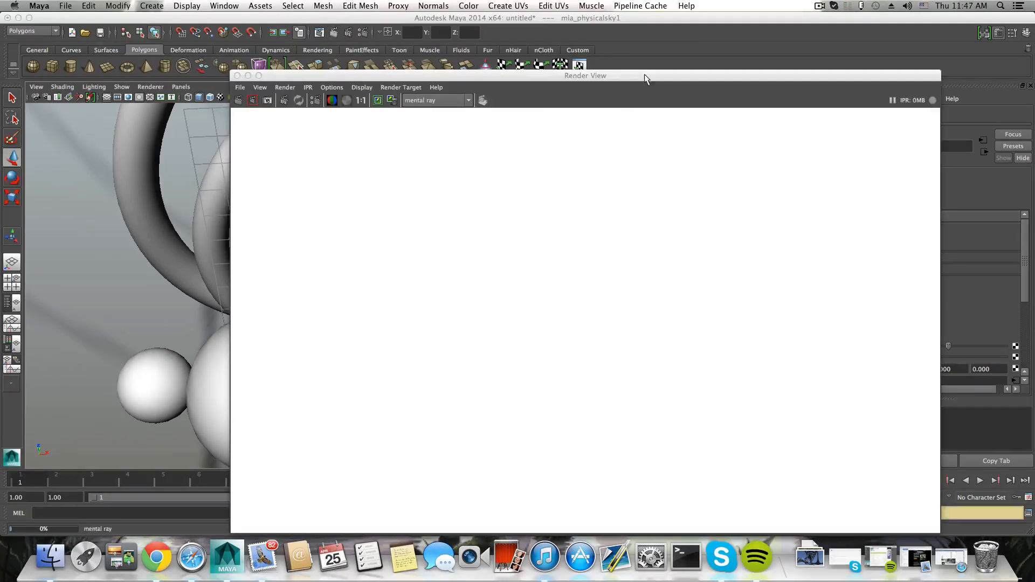
drag(645, 76, 534, 46)
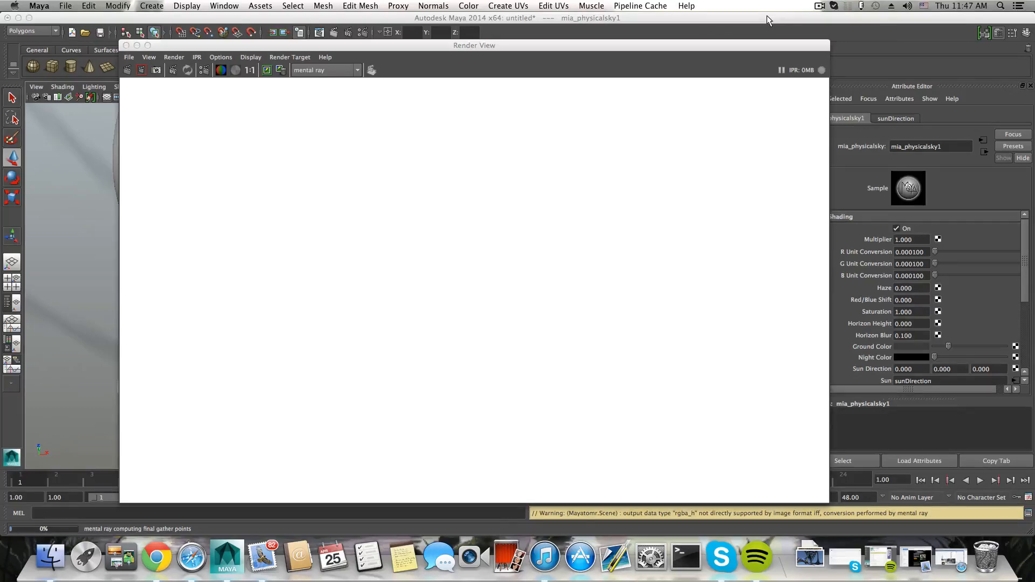
click(819, 6)
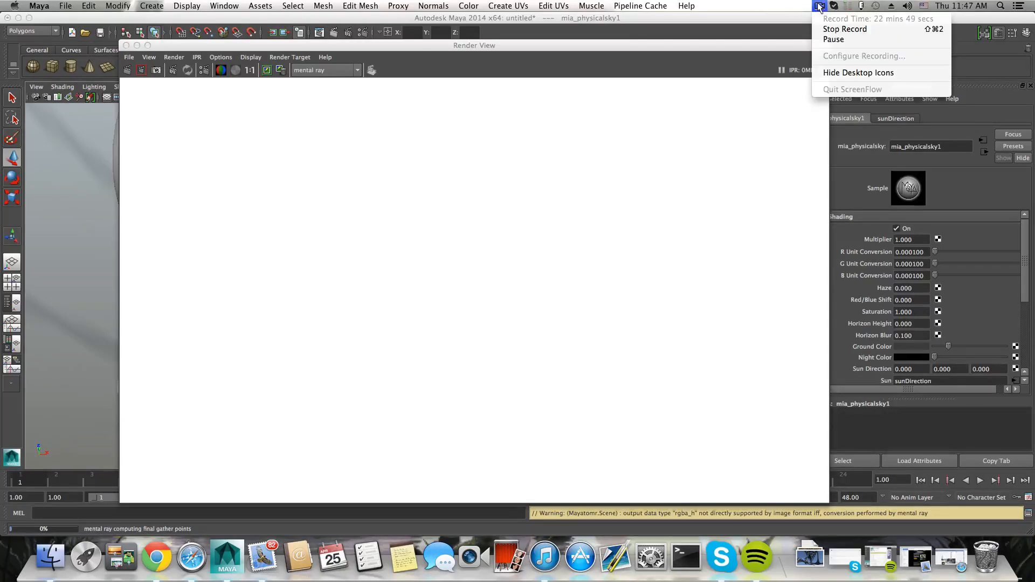
click(834, 40)
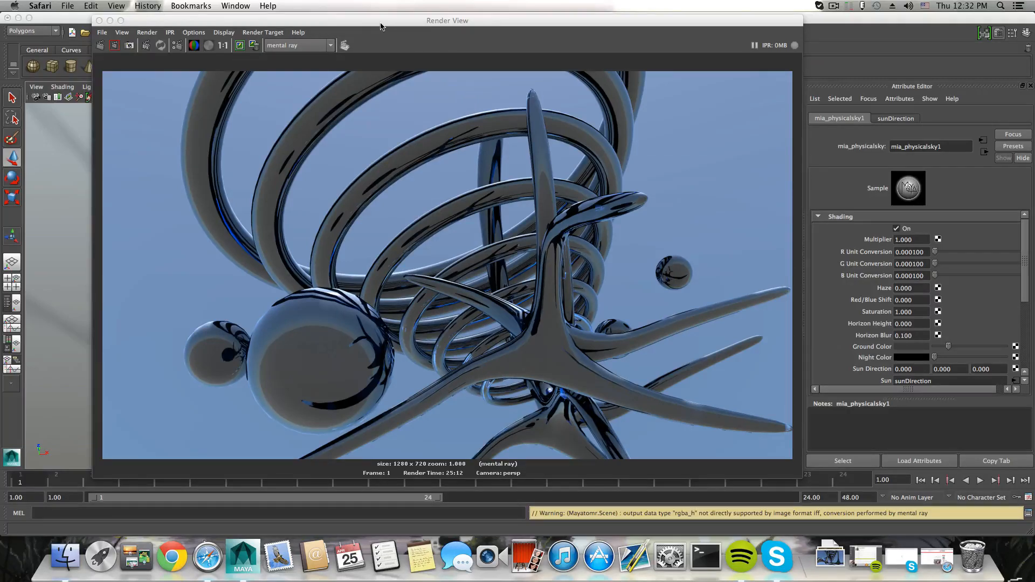
- Examine the rings, spheres and branches in the finished HD 720 render while repositioning the Render View window
drag(382, 22, 459, 35)
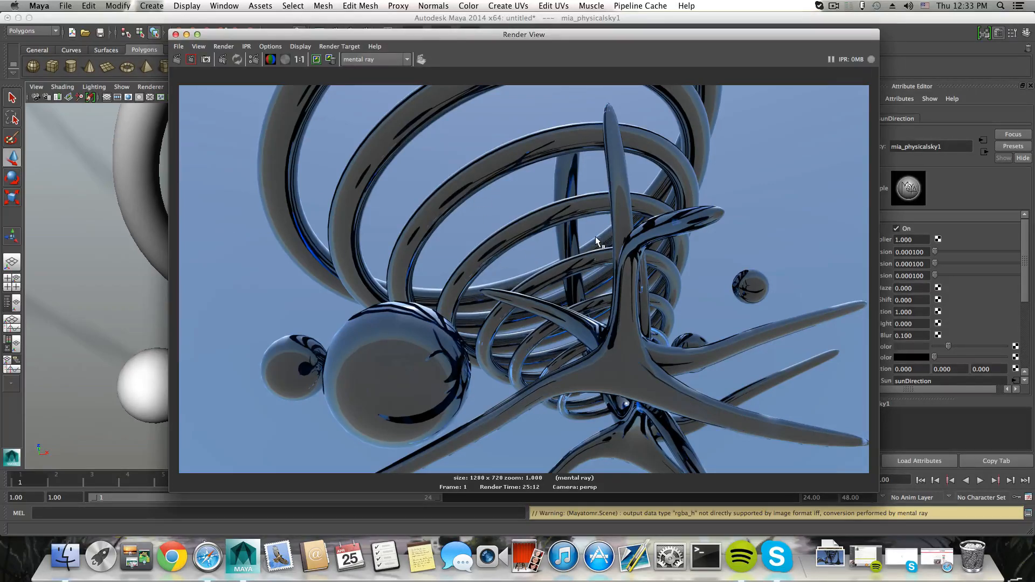
drag(311, 34, 264, 18)
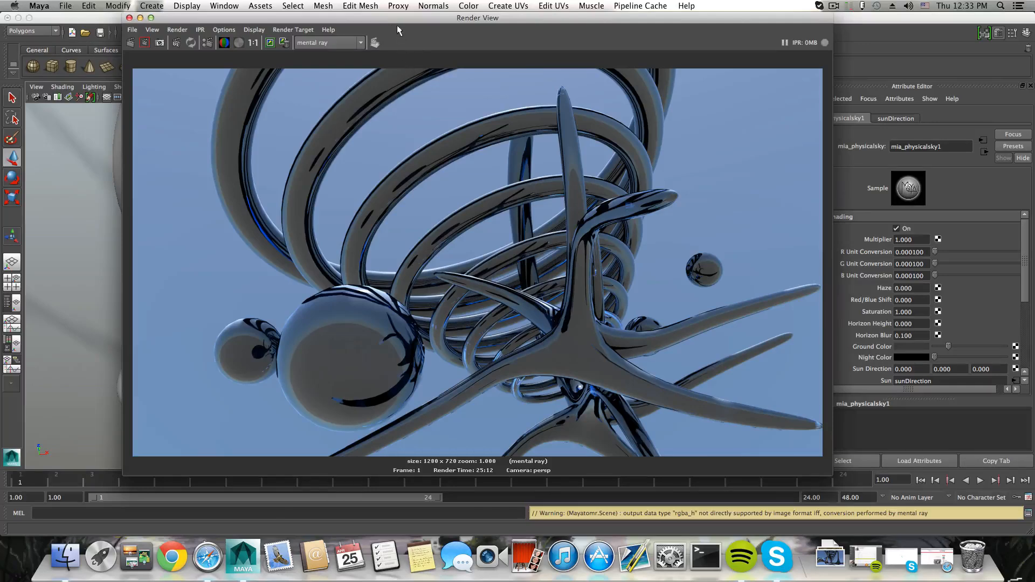
mouse_move(397, 25)
mouse_down()
mouse_move(389, 89)
mouse_move(400, 18)
mouse_up()
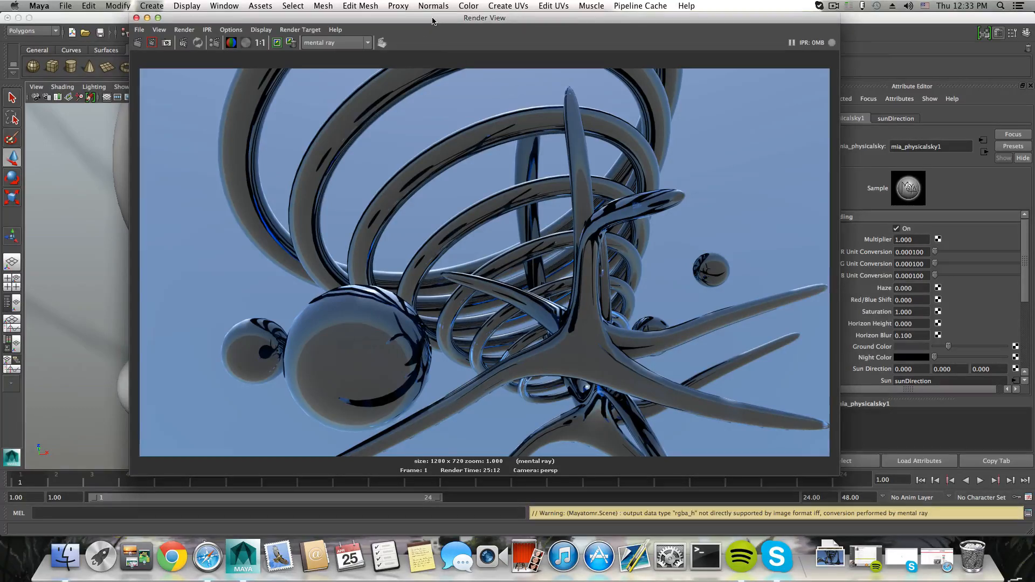
drag(424, 25, 344, 39)
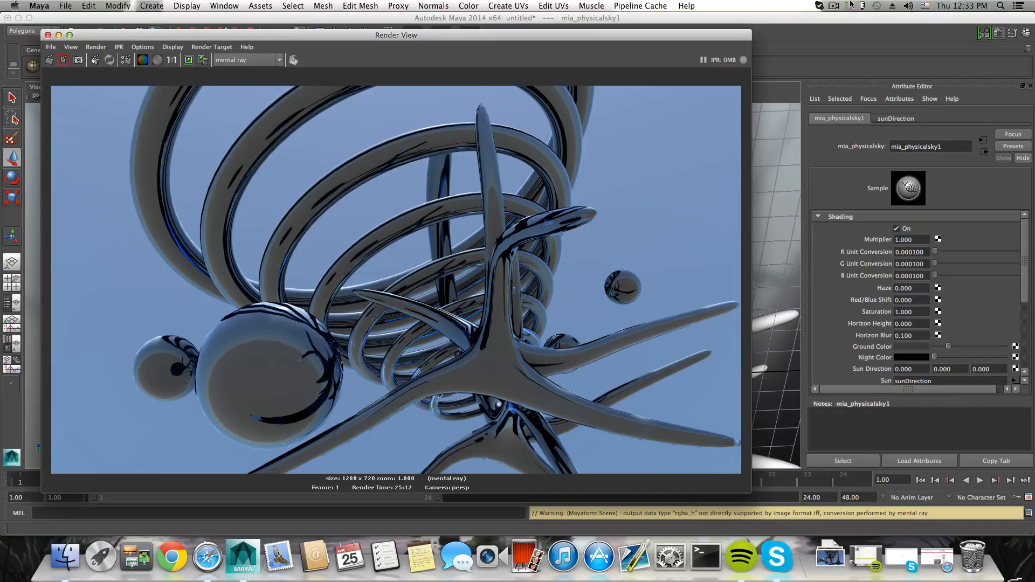
click(834, 6)
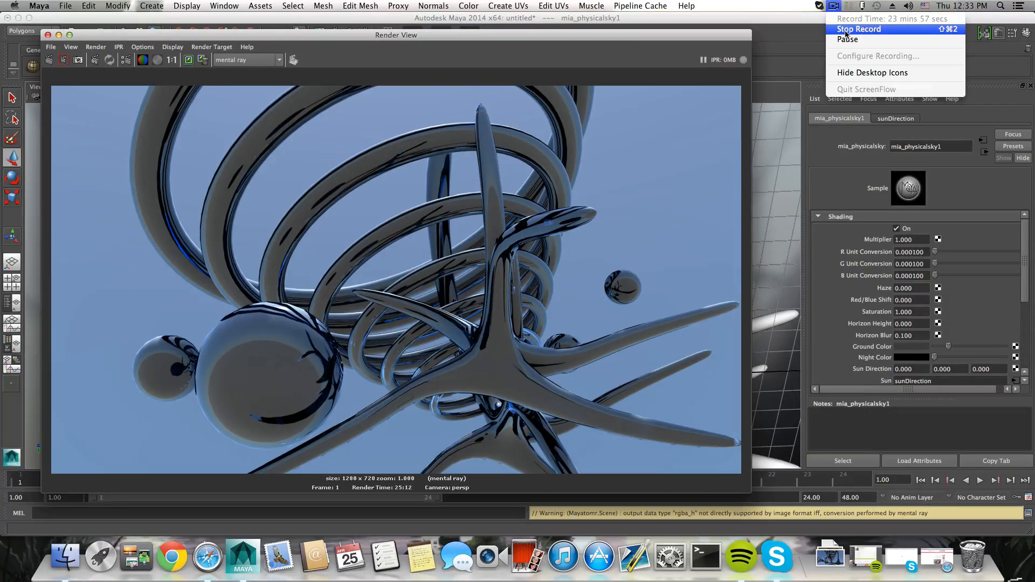